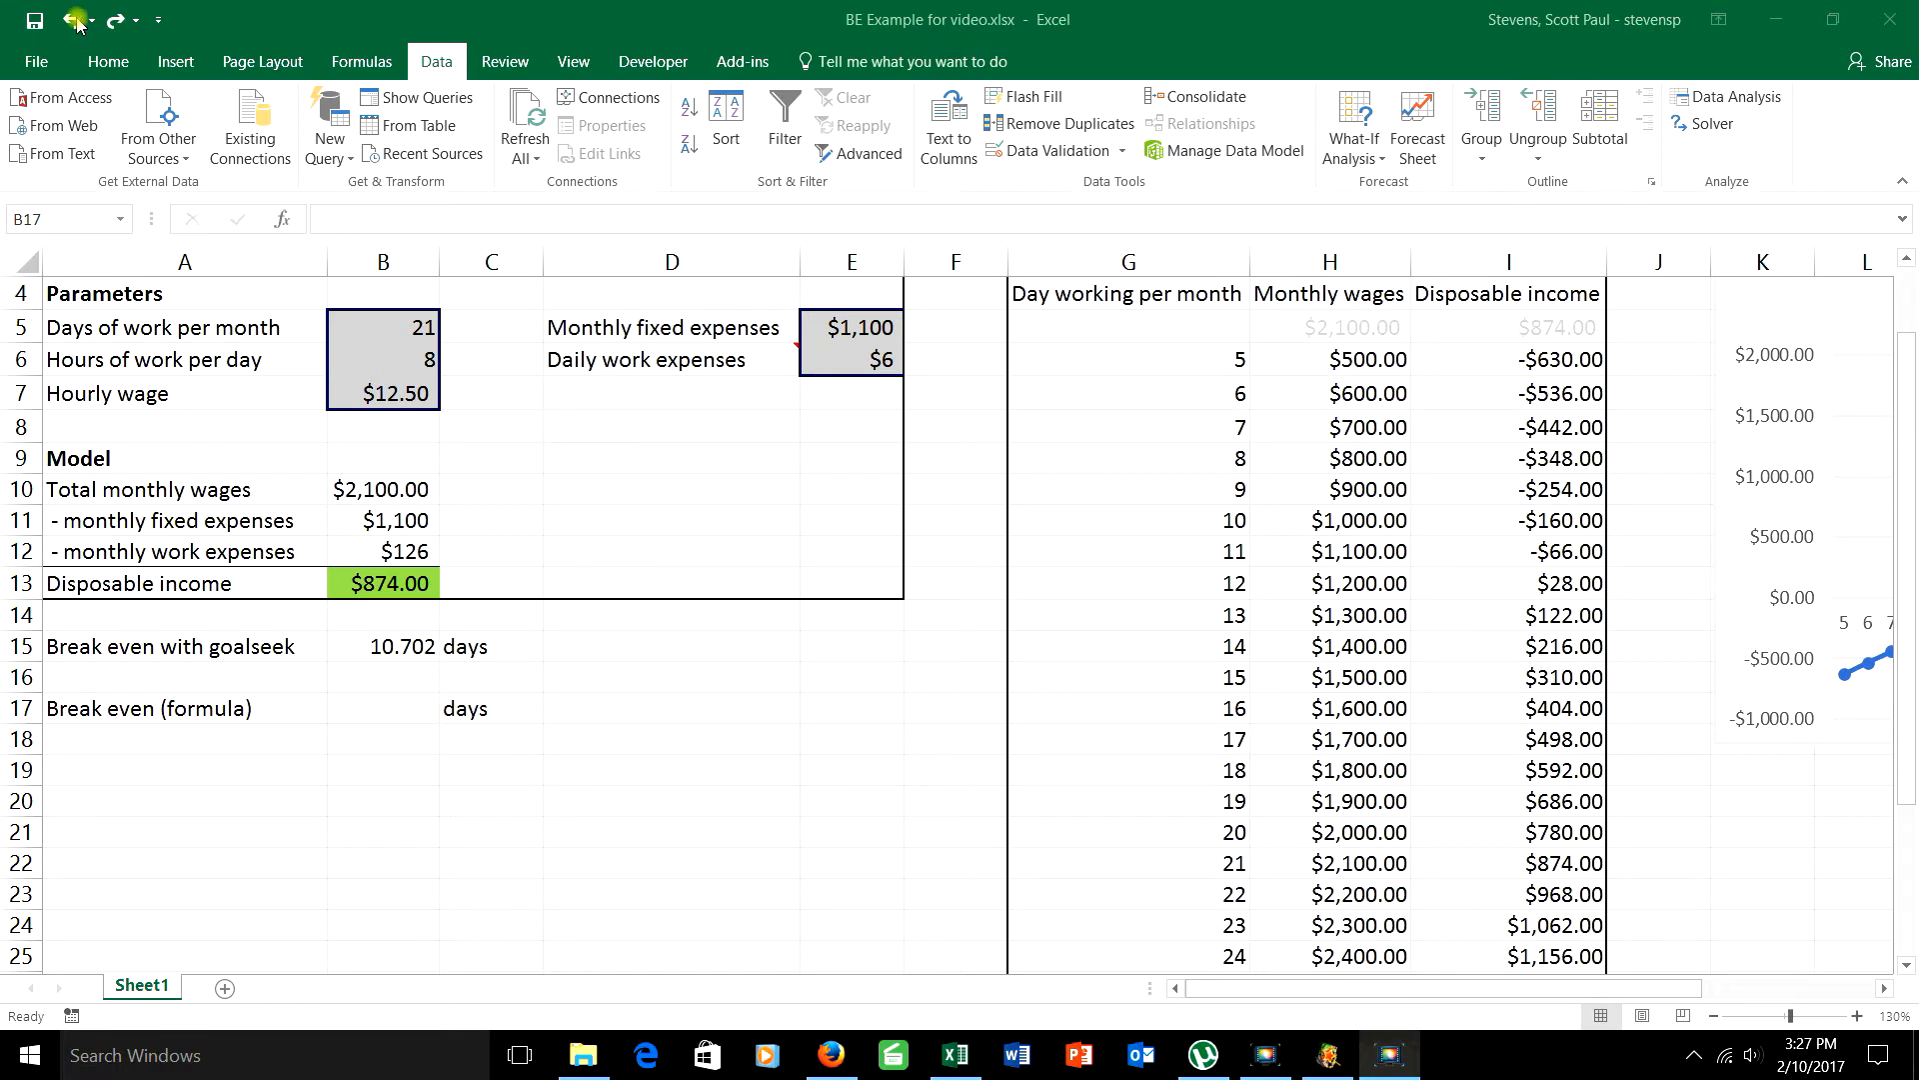
Step: Undo the clears to restore the money in = money out break-even derivation in rows 19 to 22
left_click(76, 21)
left_click(78, 22)
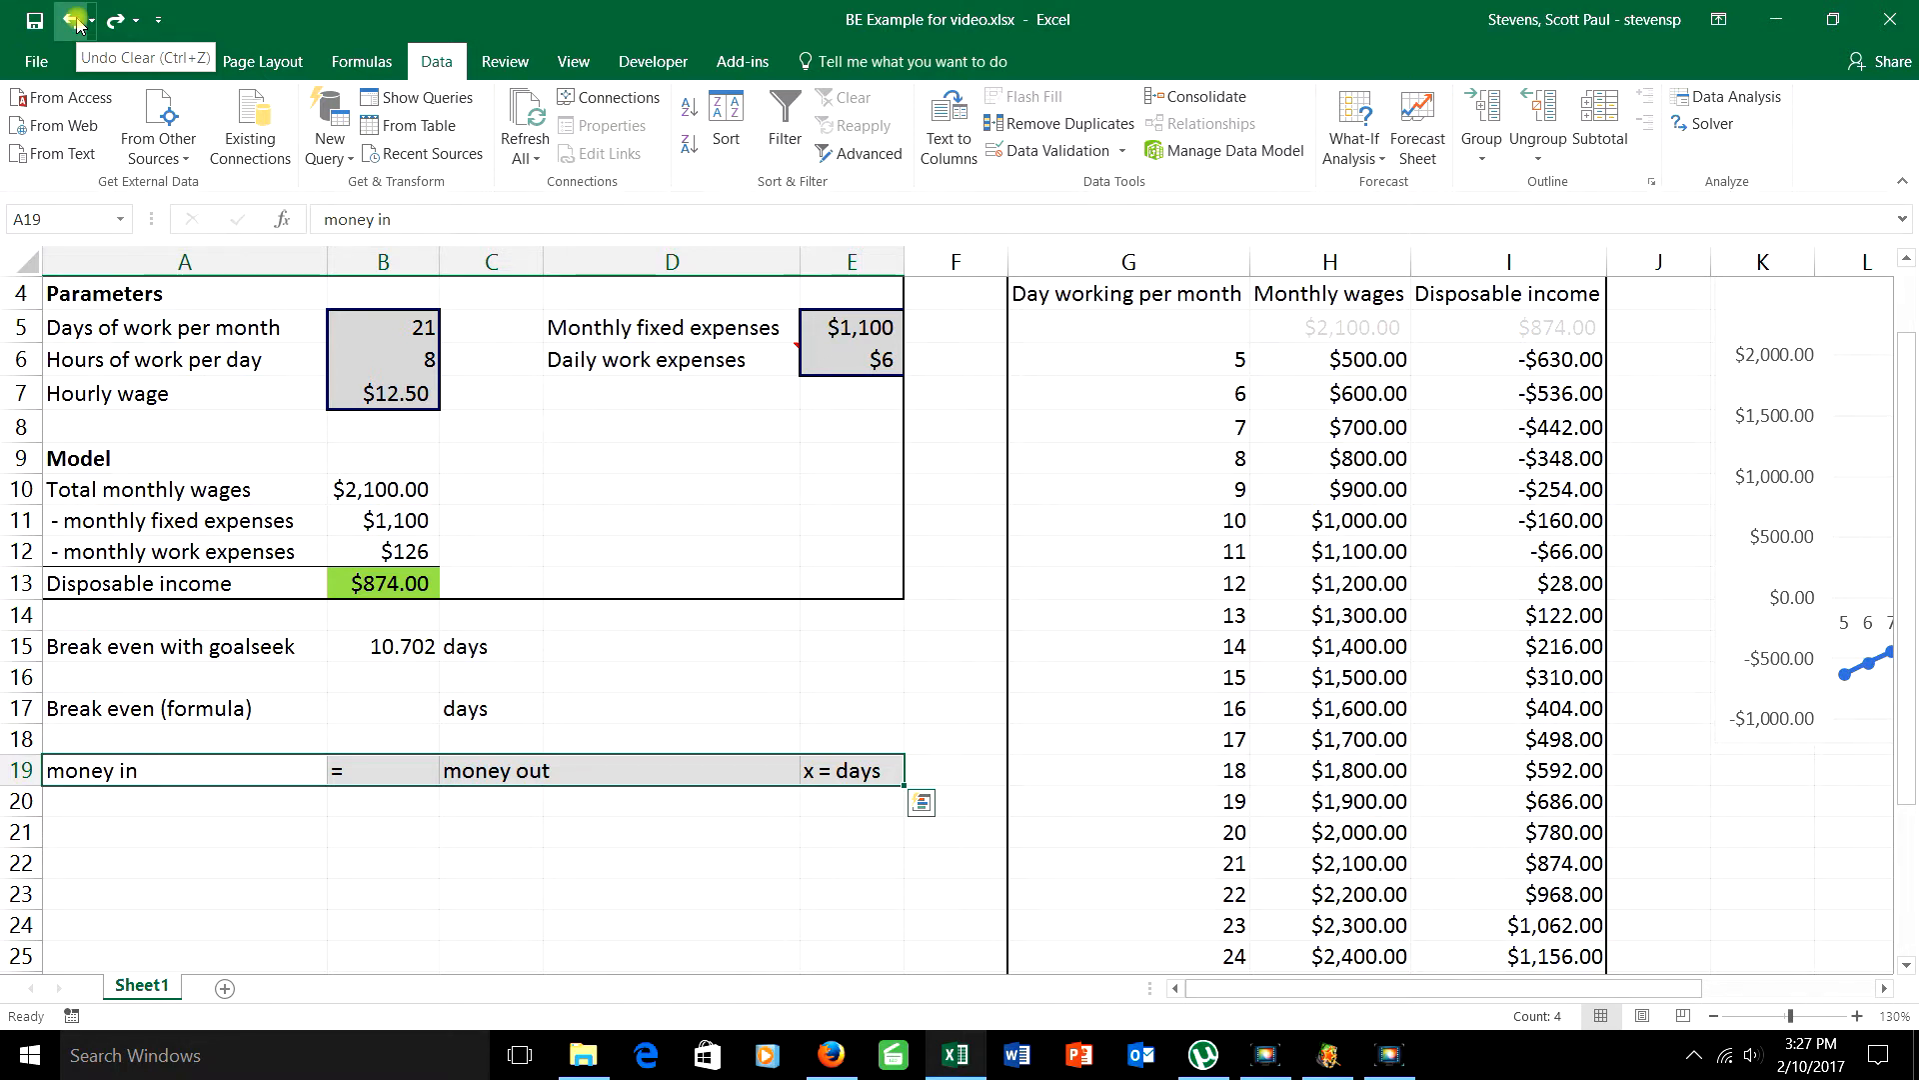
left_click(75, 20)
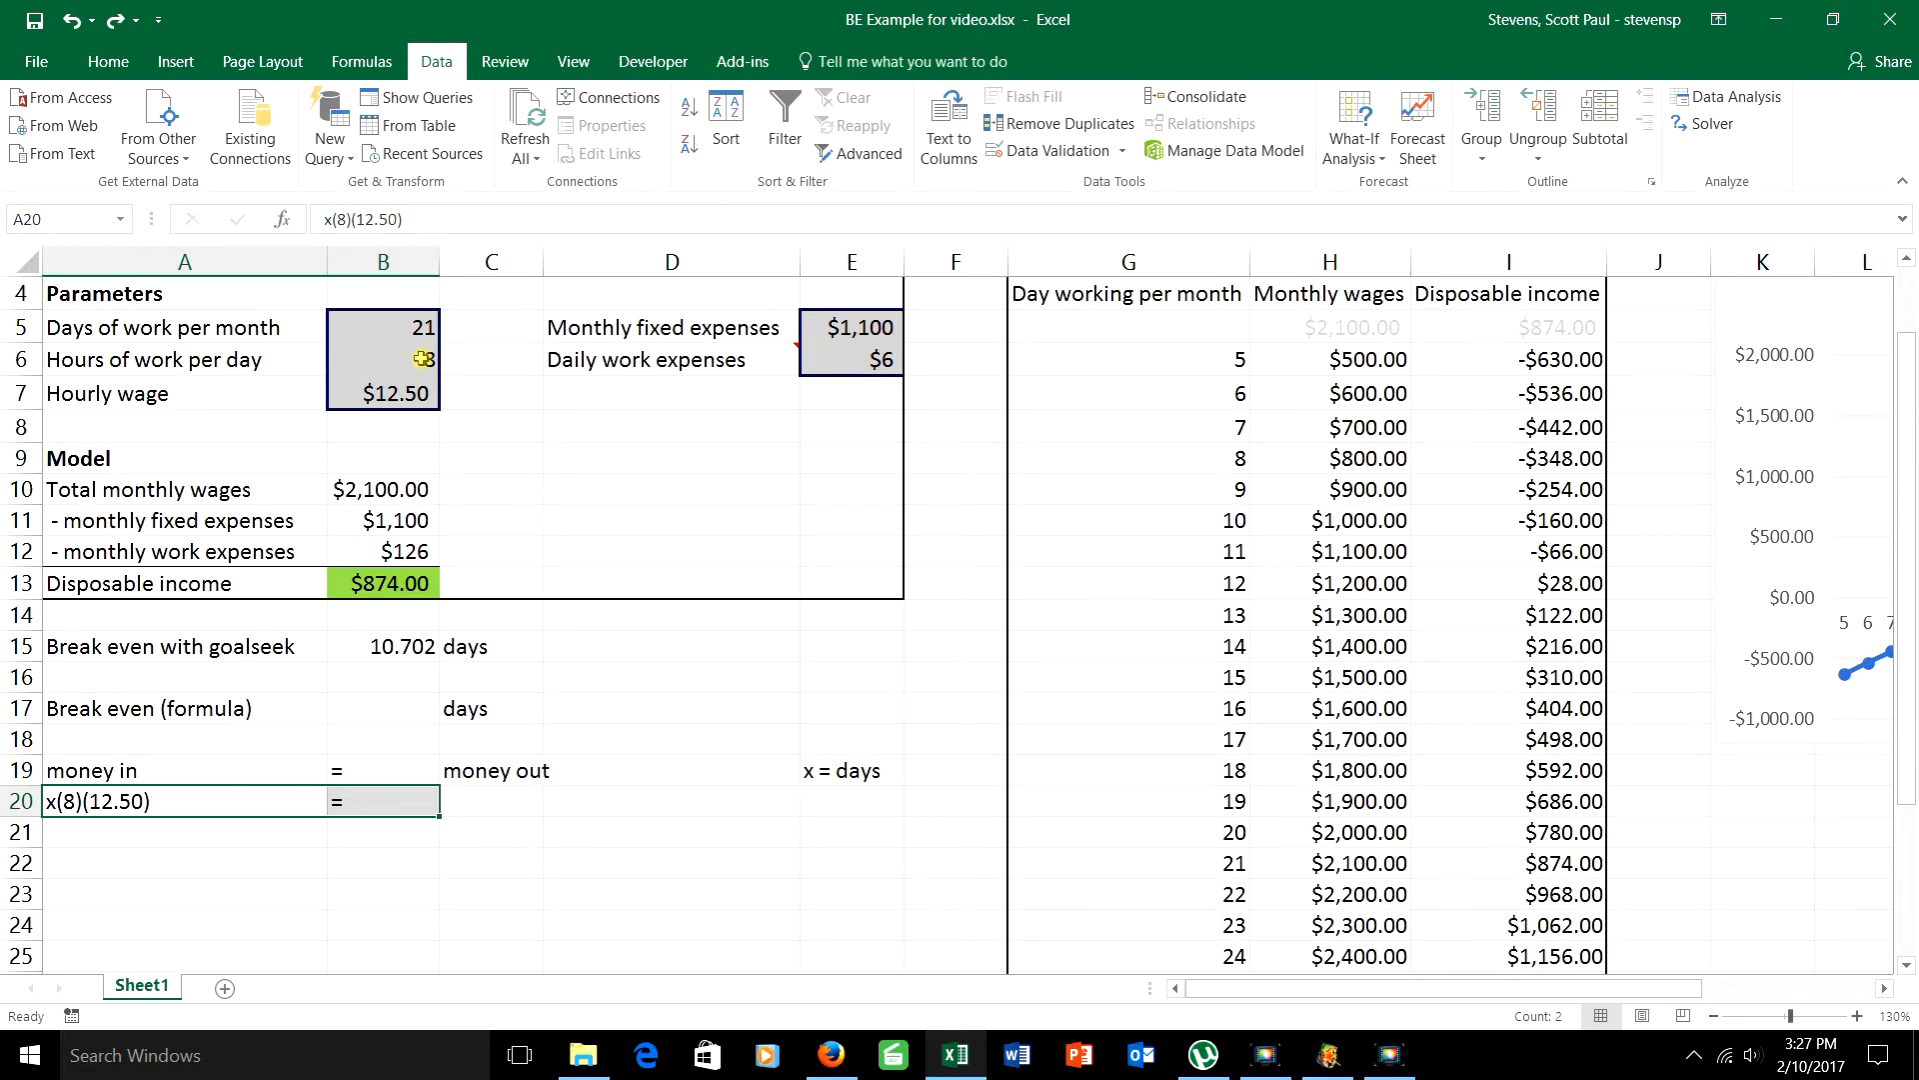
left_click(72, 20)
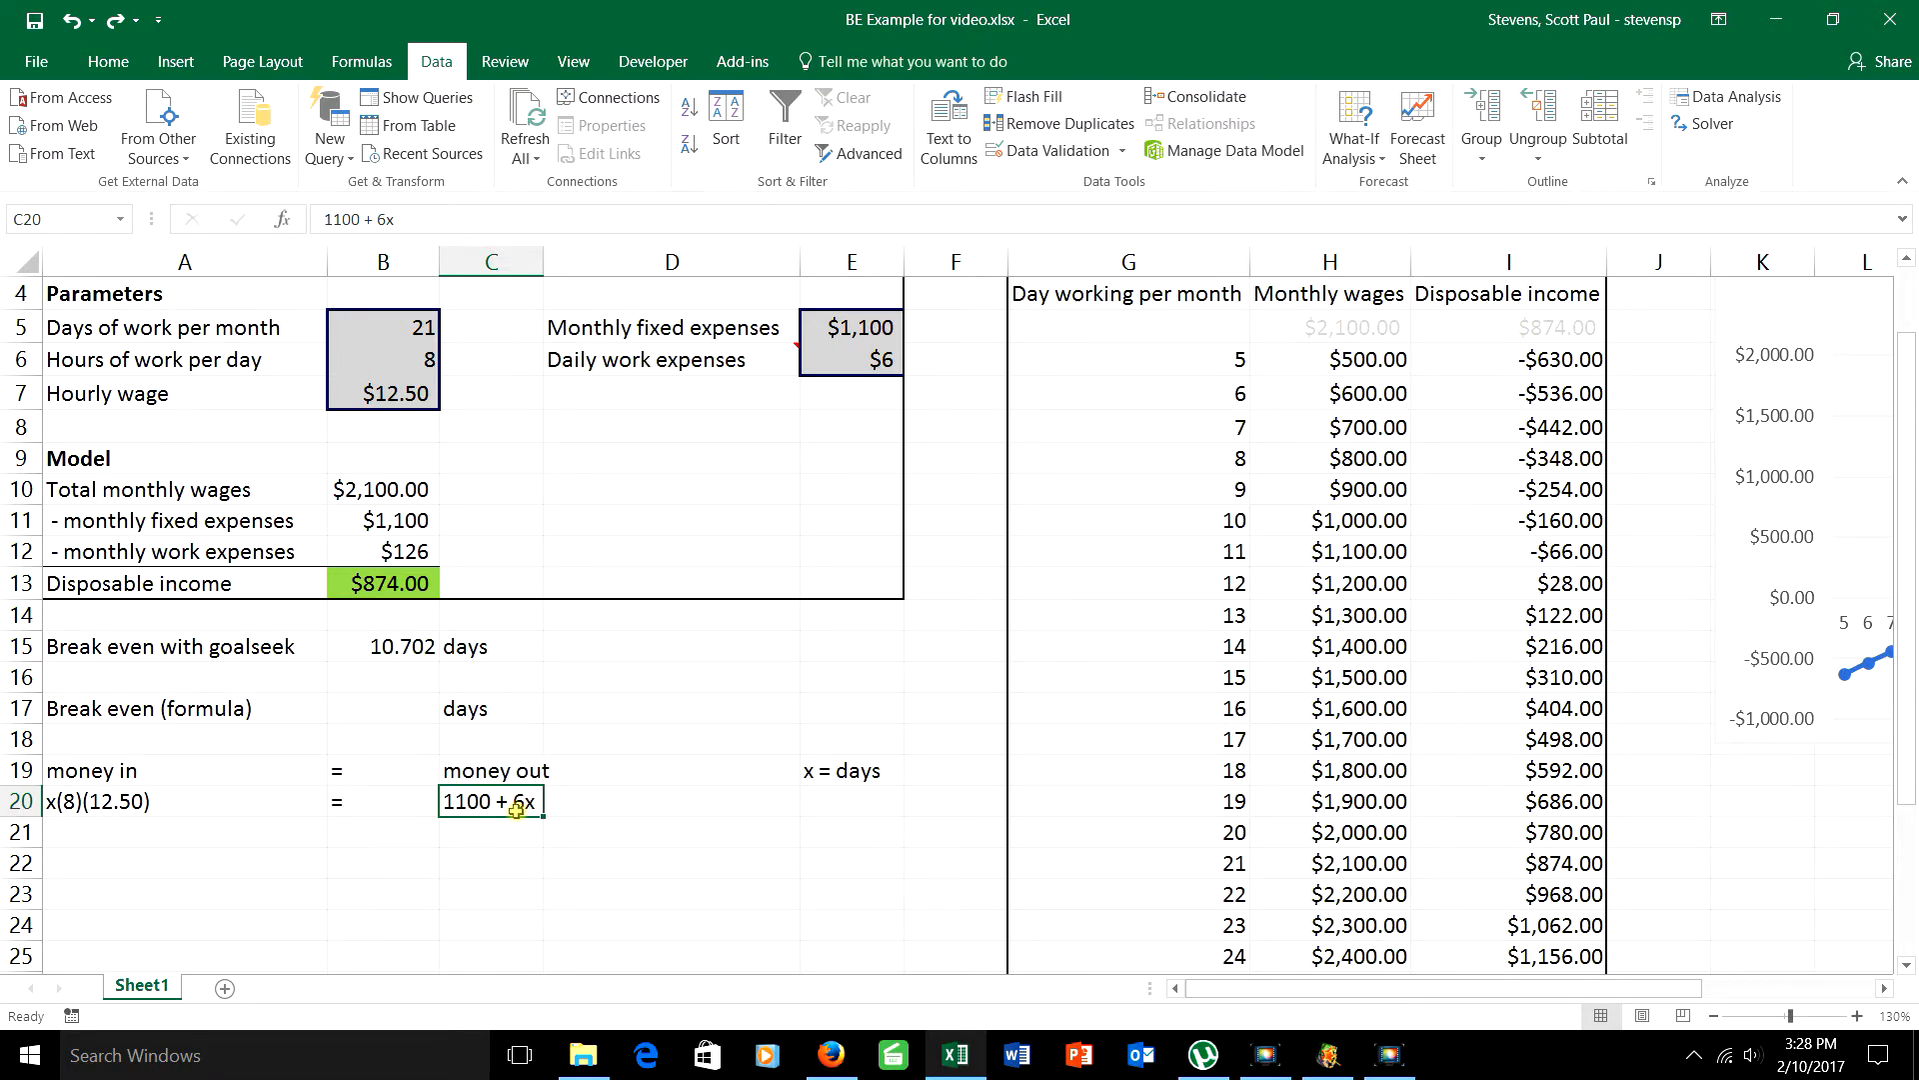
left_click(113, 22)
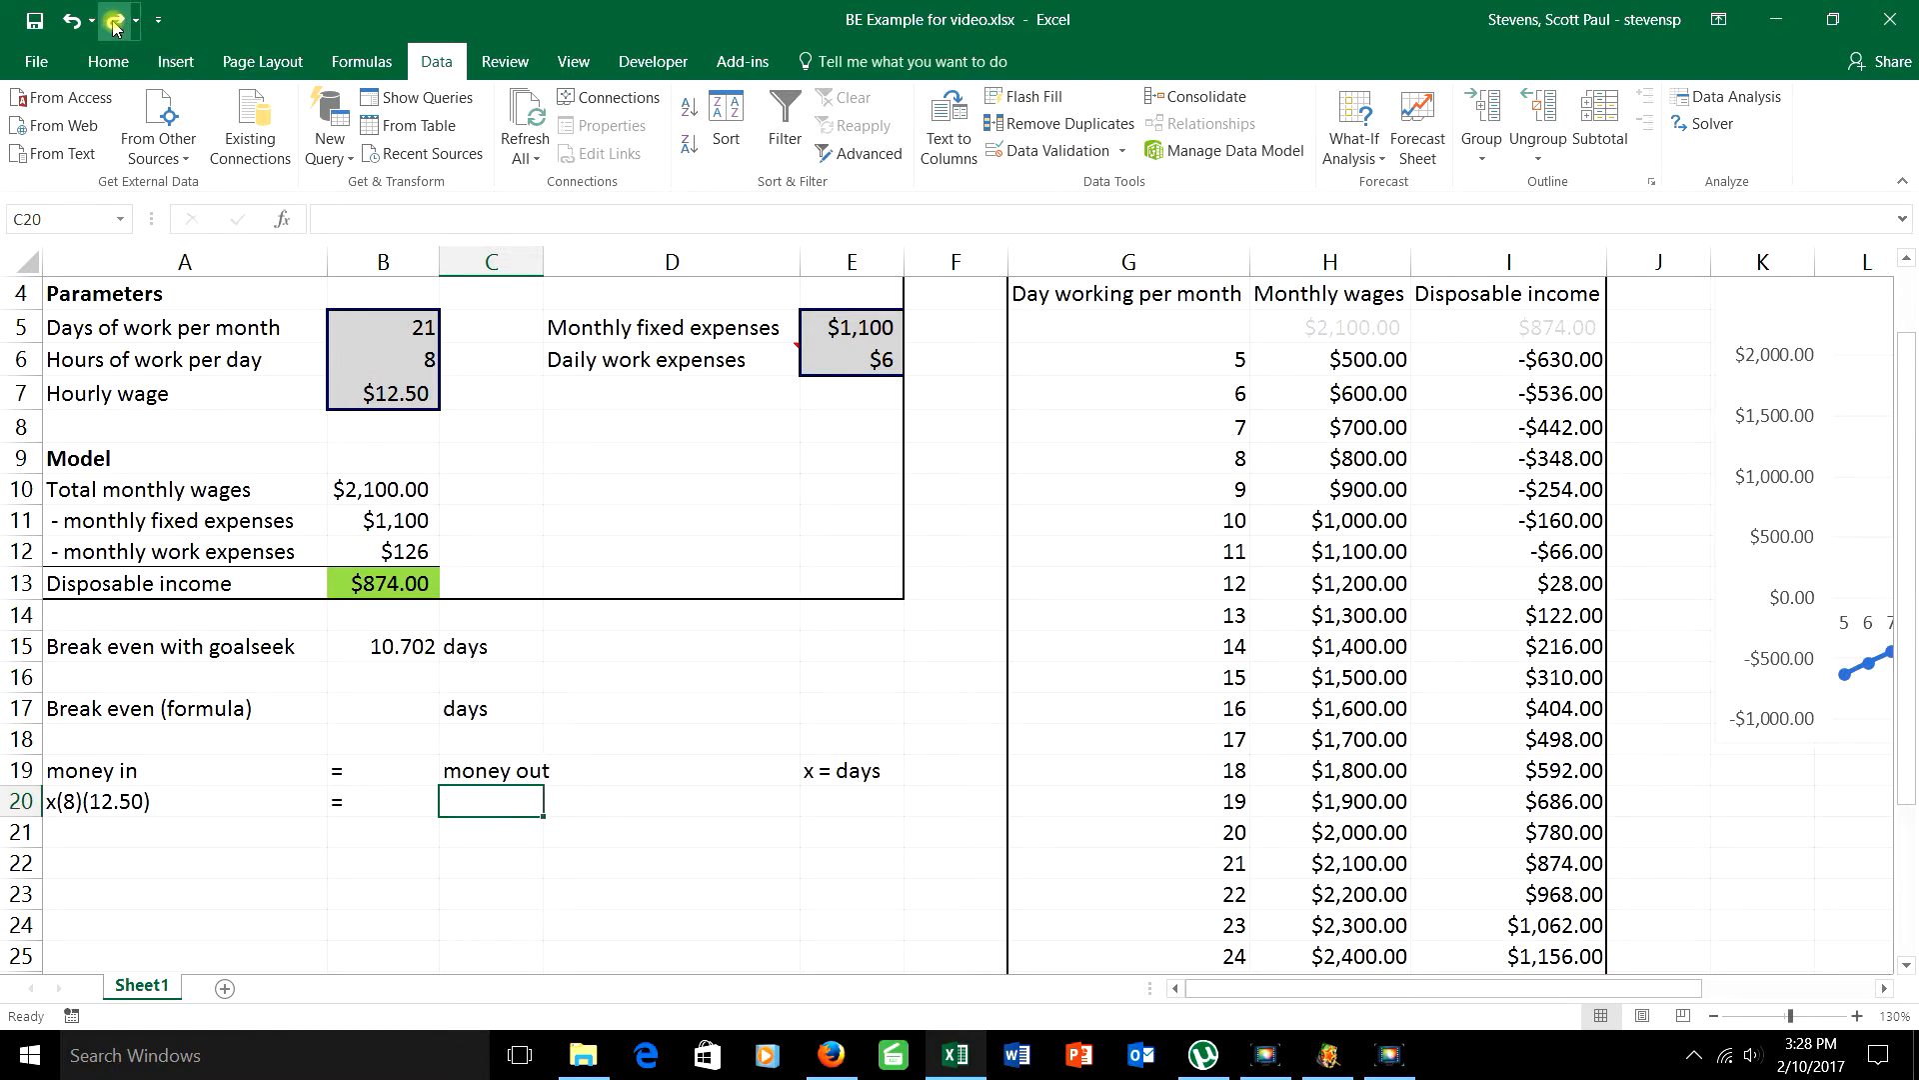
left_click(72, 24)
left_click(72, 24)
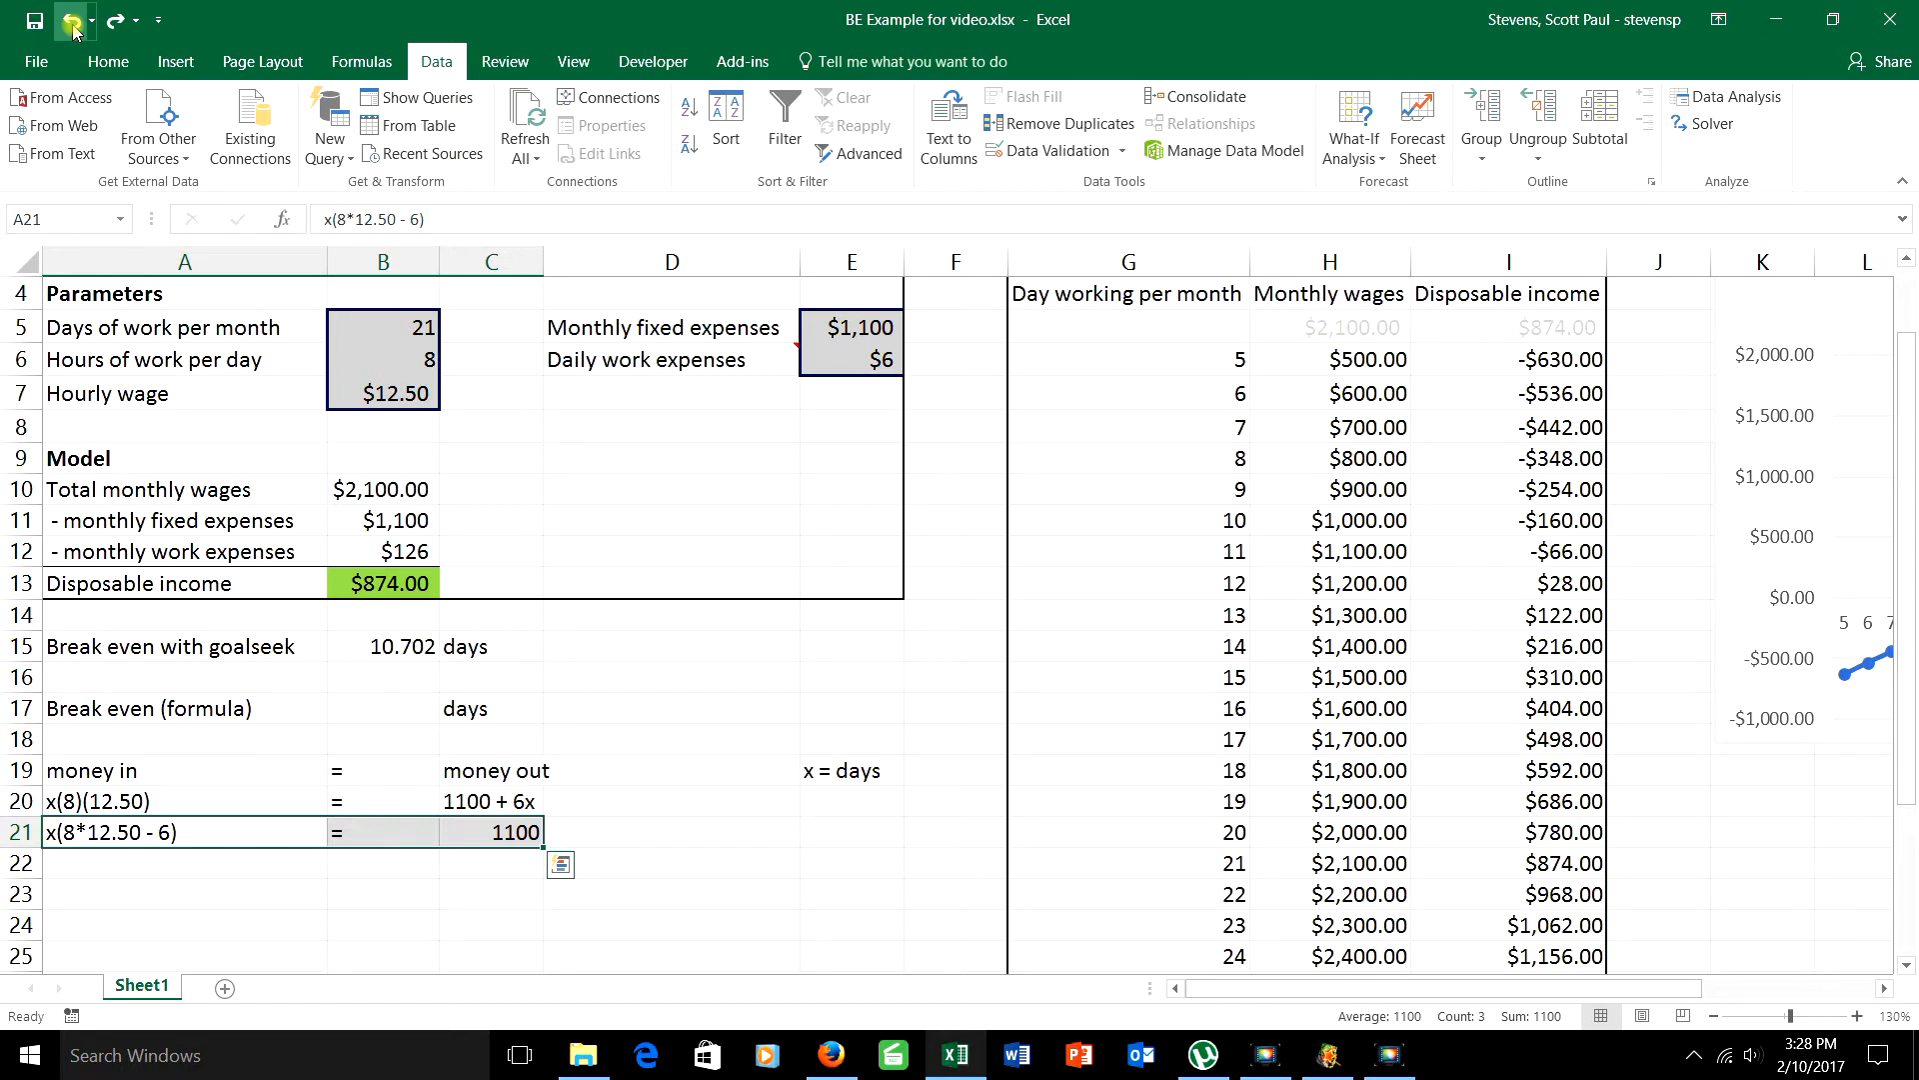
left_click(72, 24)
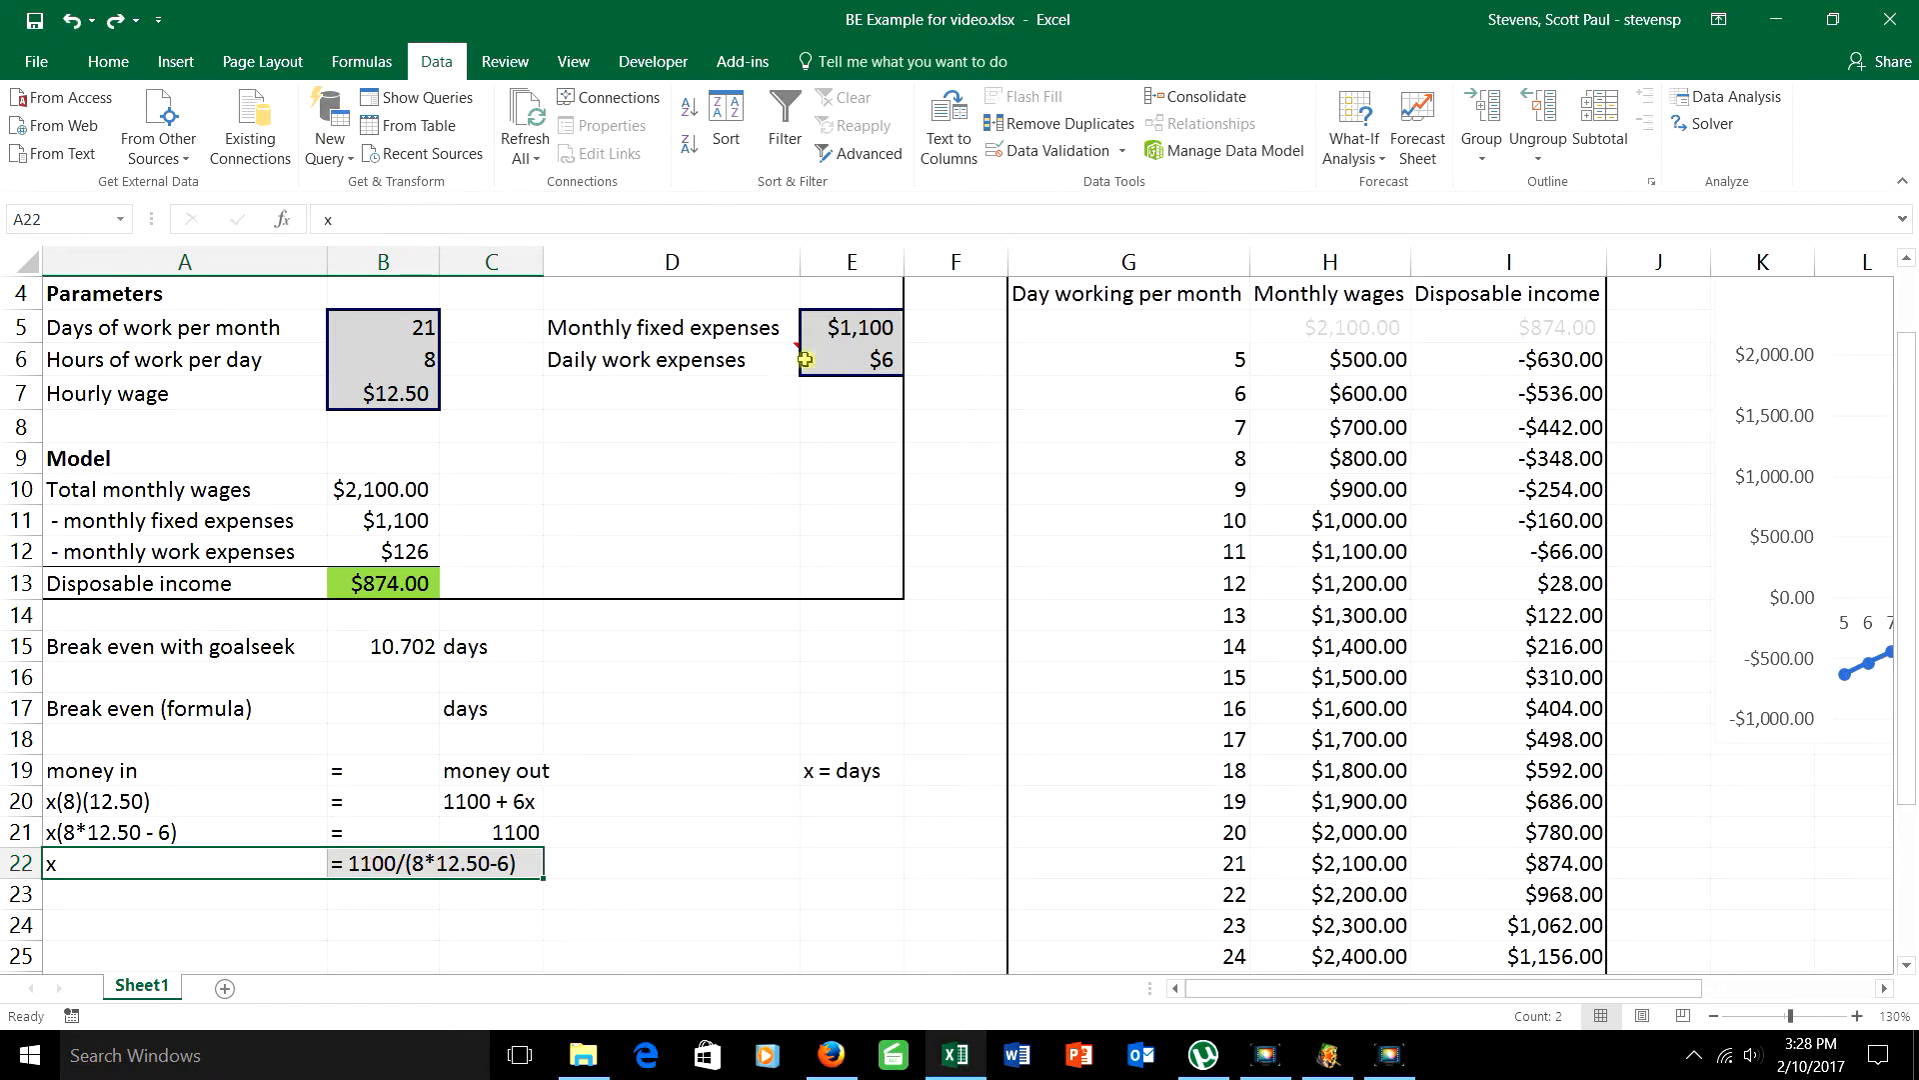
Step: Enter the break-even formula =E5/(B6*B7-E6) in cell B17, based on the fixed expenses, hours, wage and daily expenses parameters
left_click(848, 326)
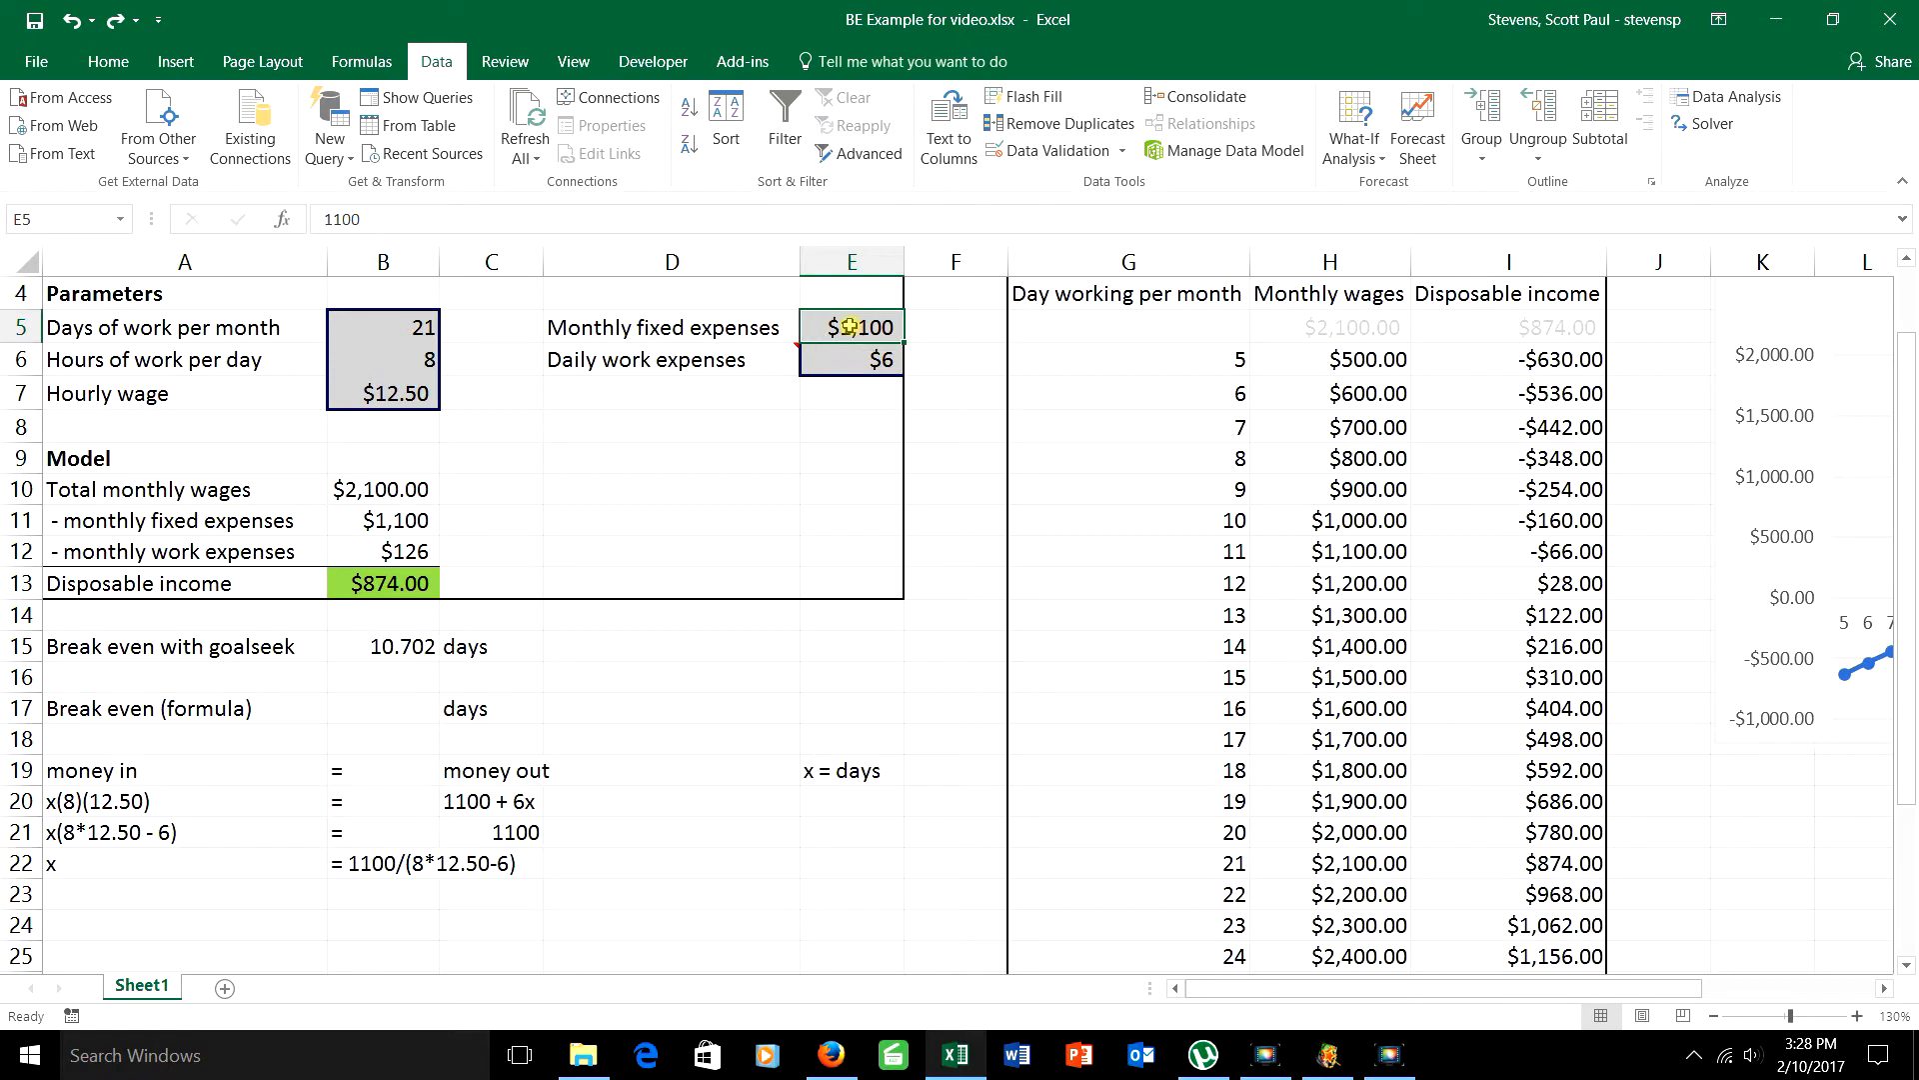
left_click(421, 362)
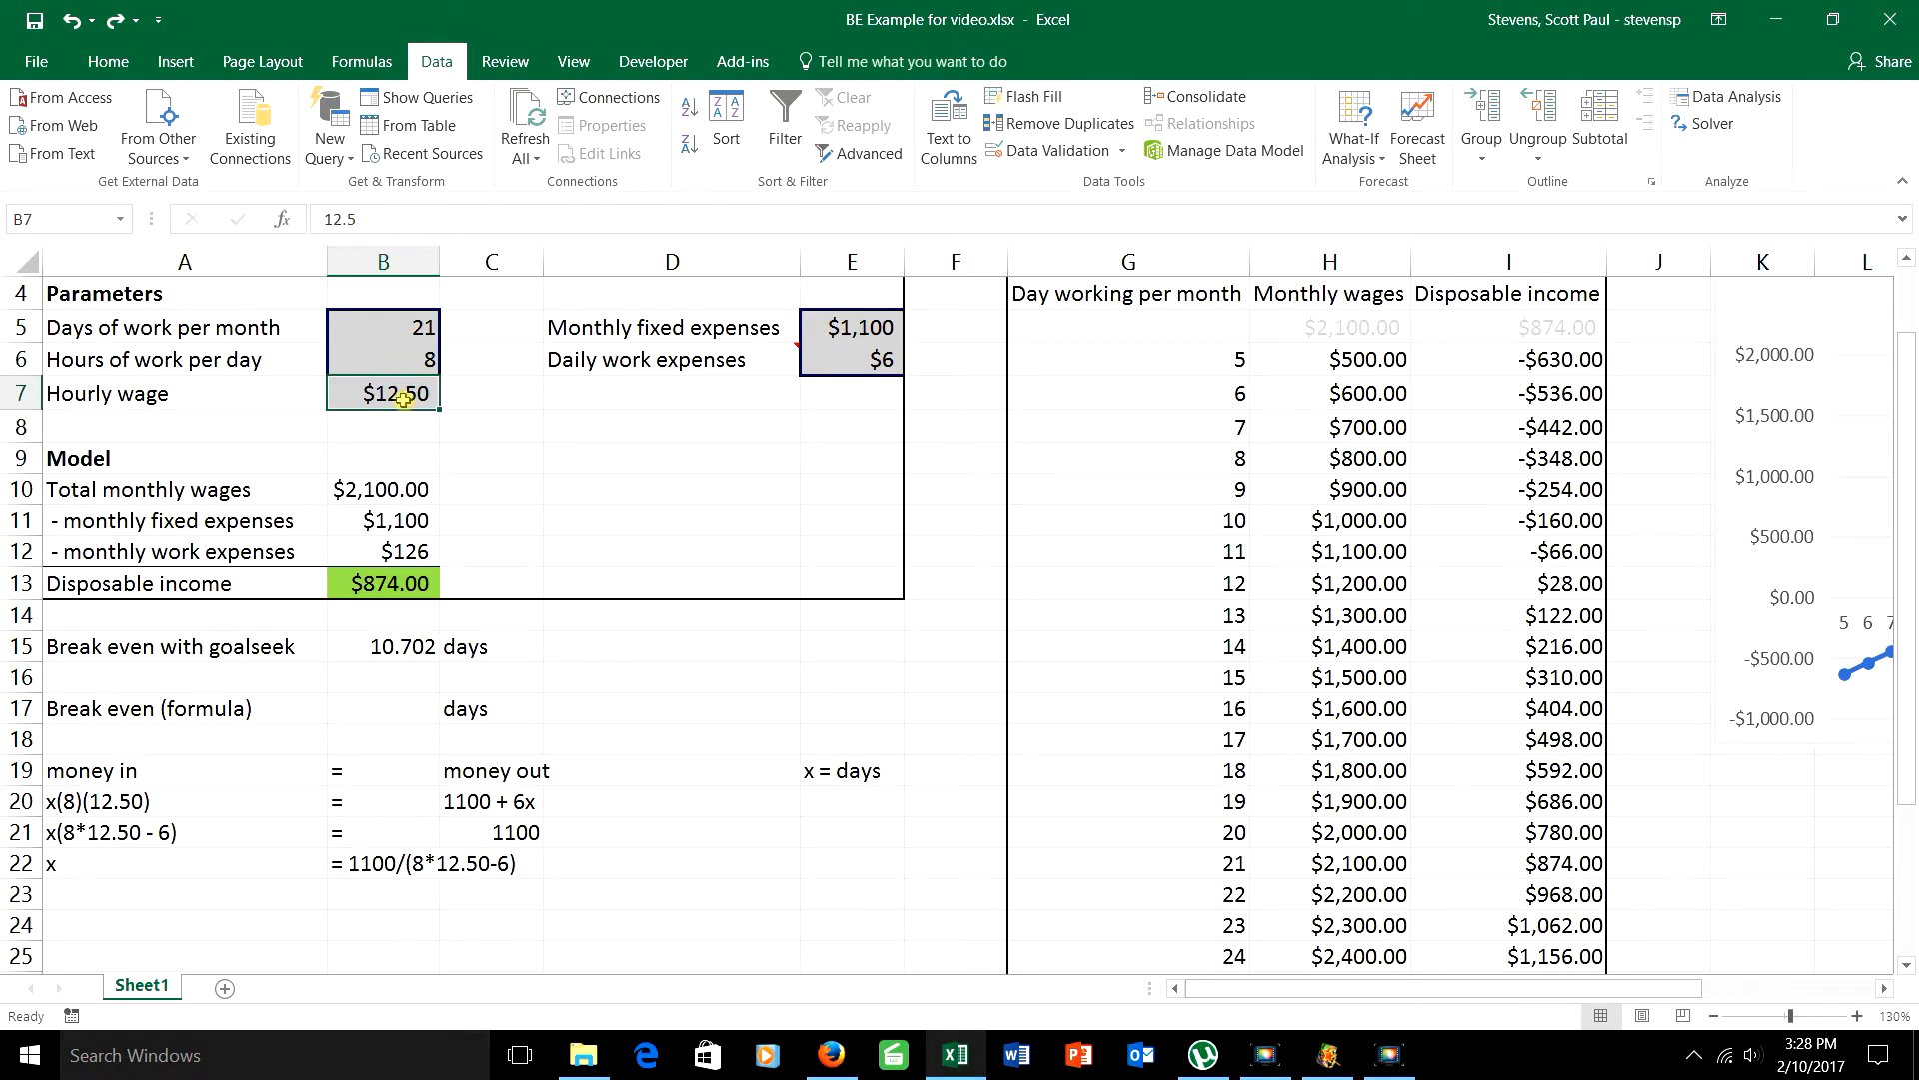
left_click(846, 360)
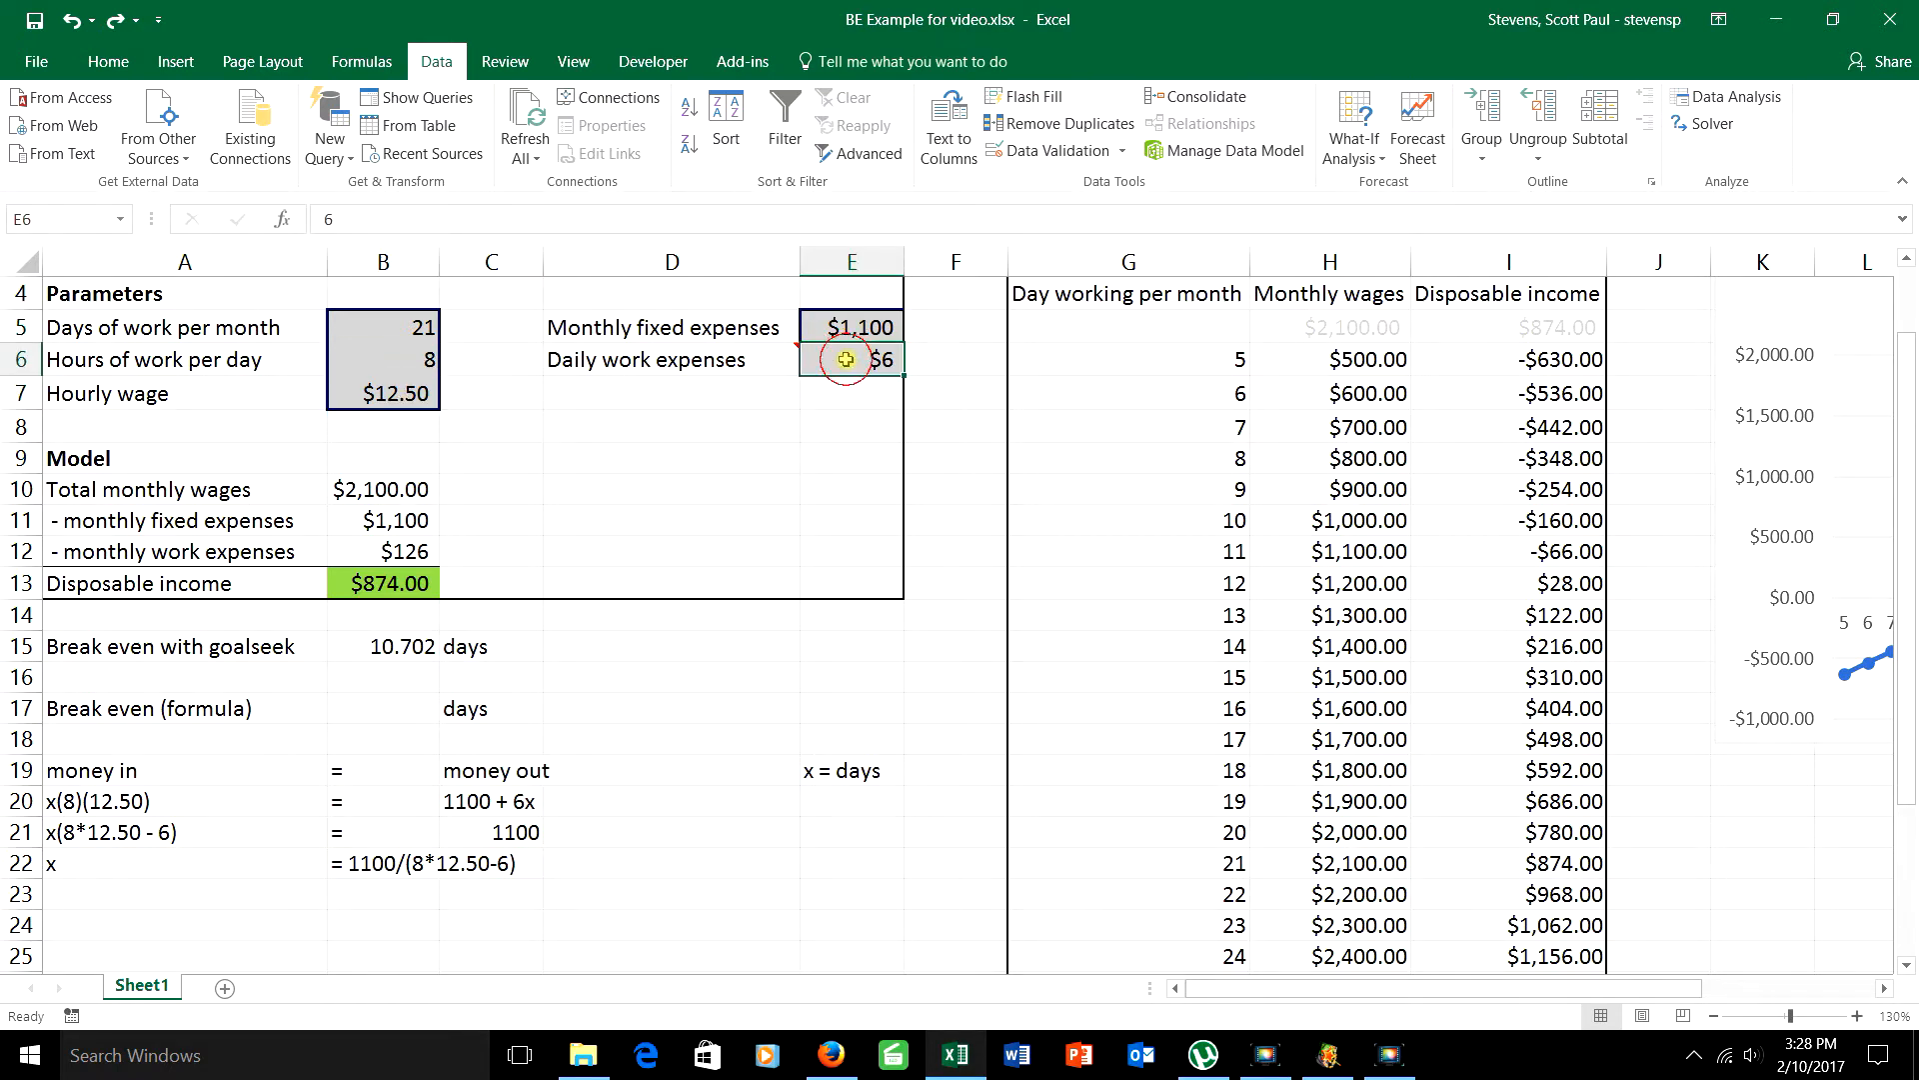
left_click(401, 709)
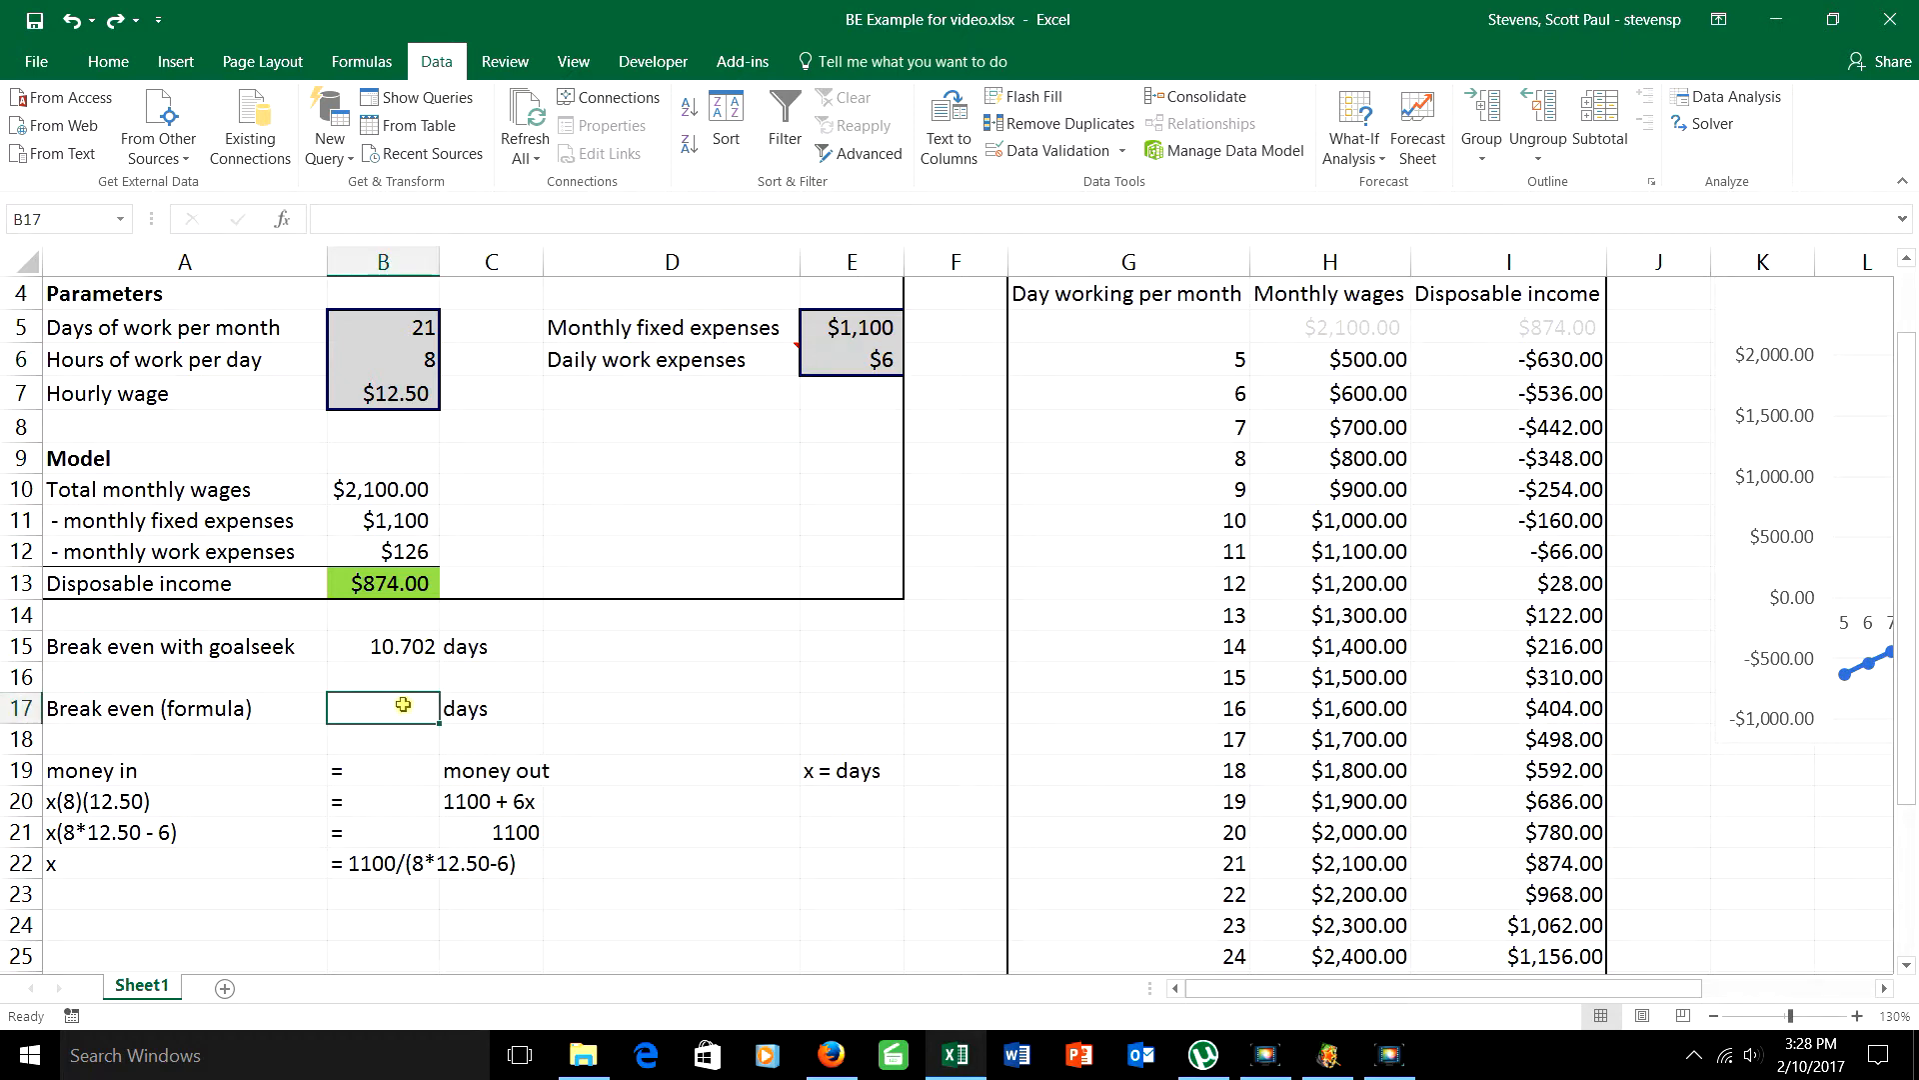
type("=")
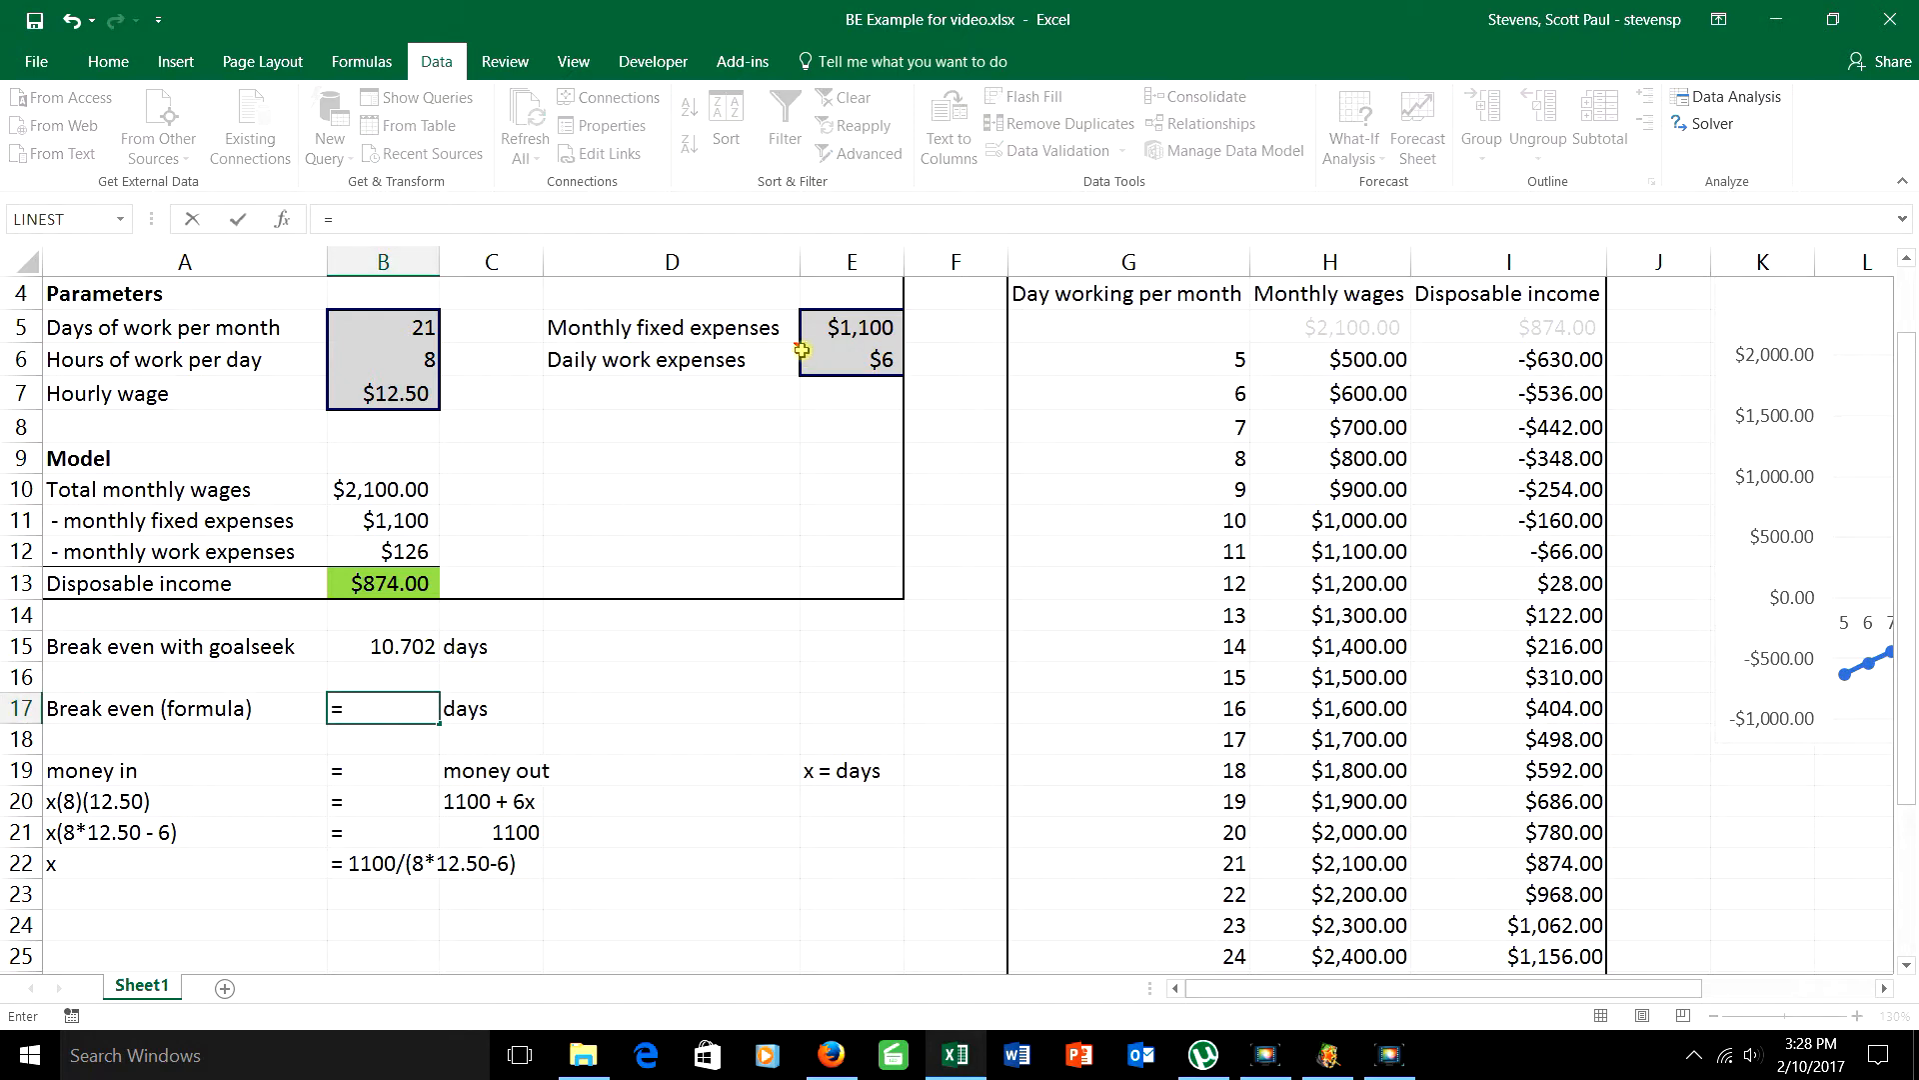
left_click(858, 327)
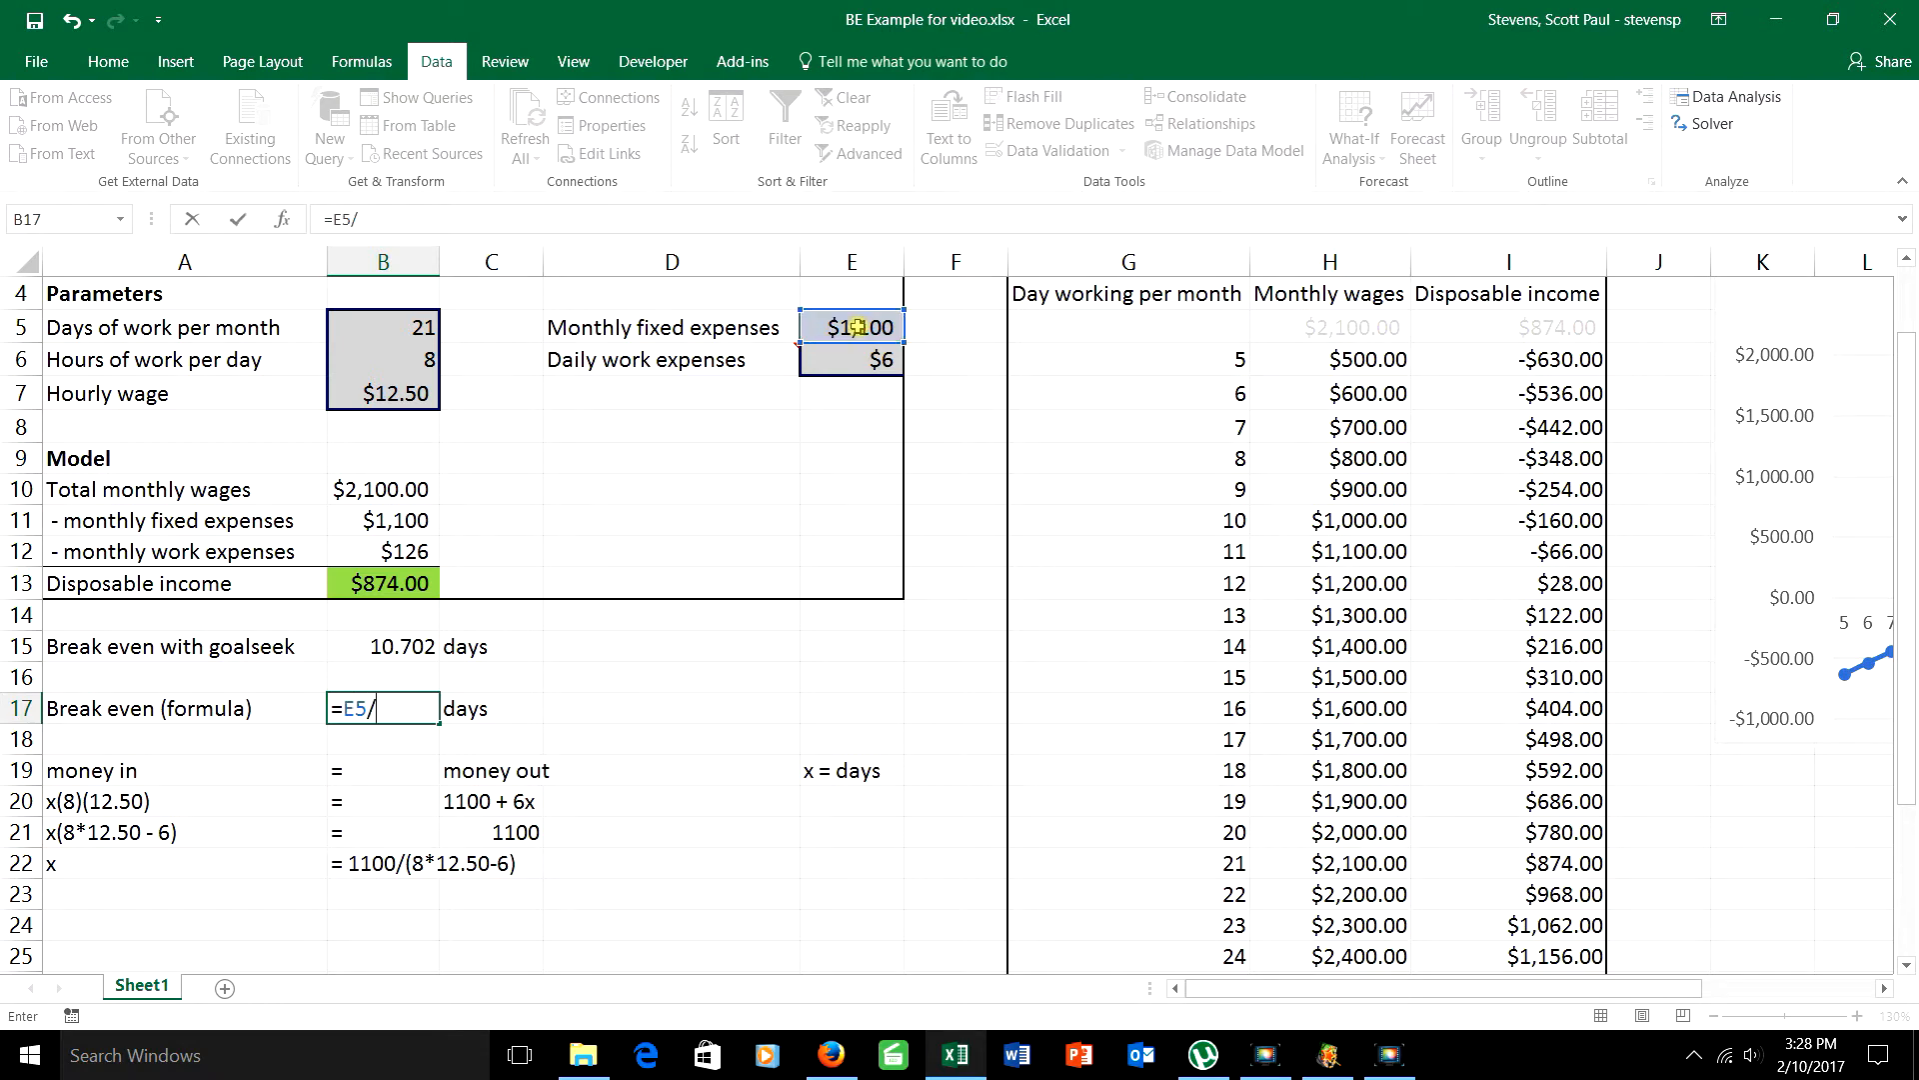
type("/(")
left_click(385, 359)
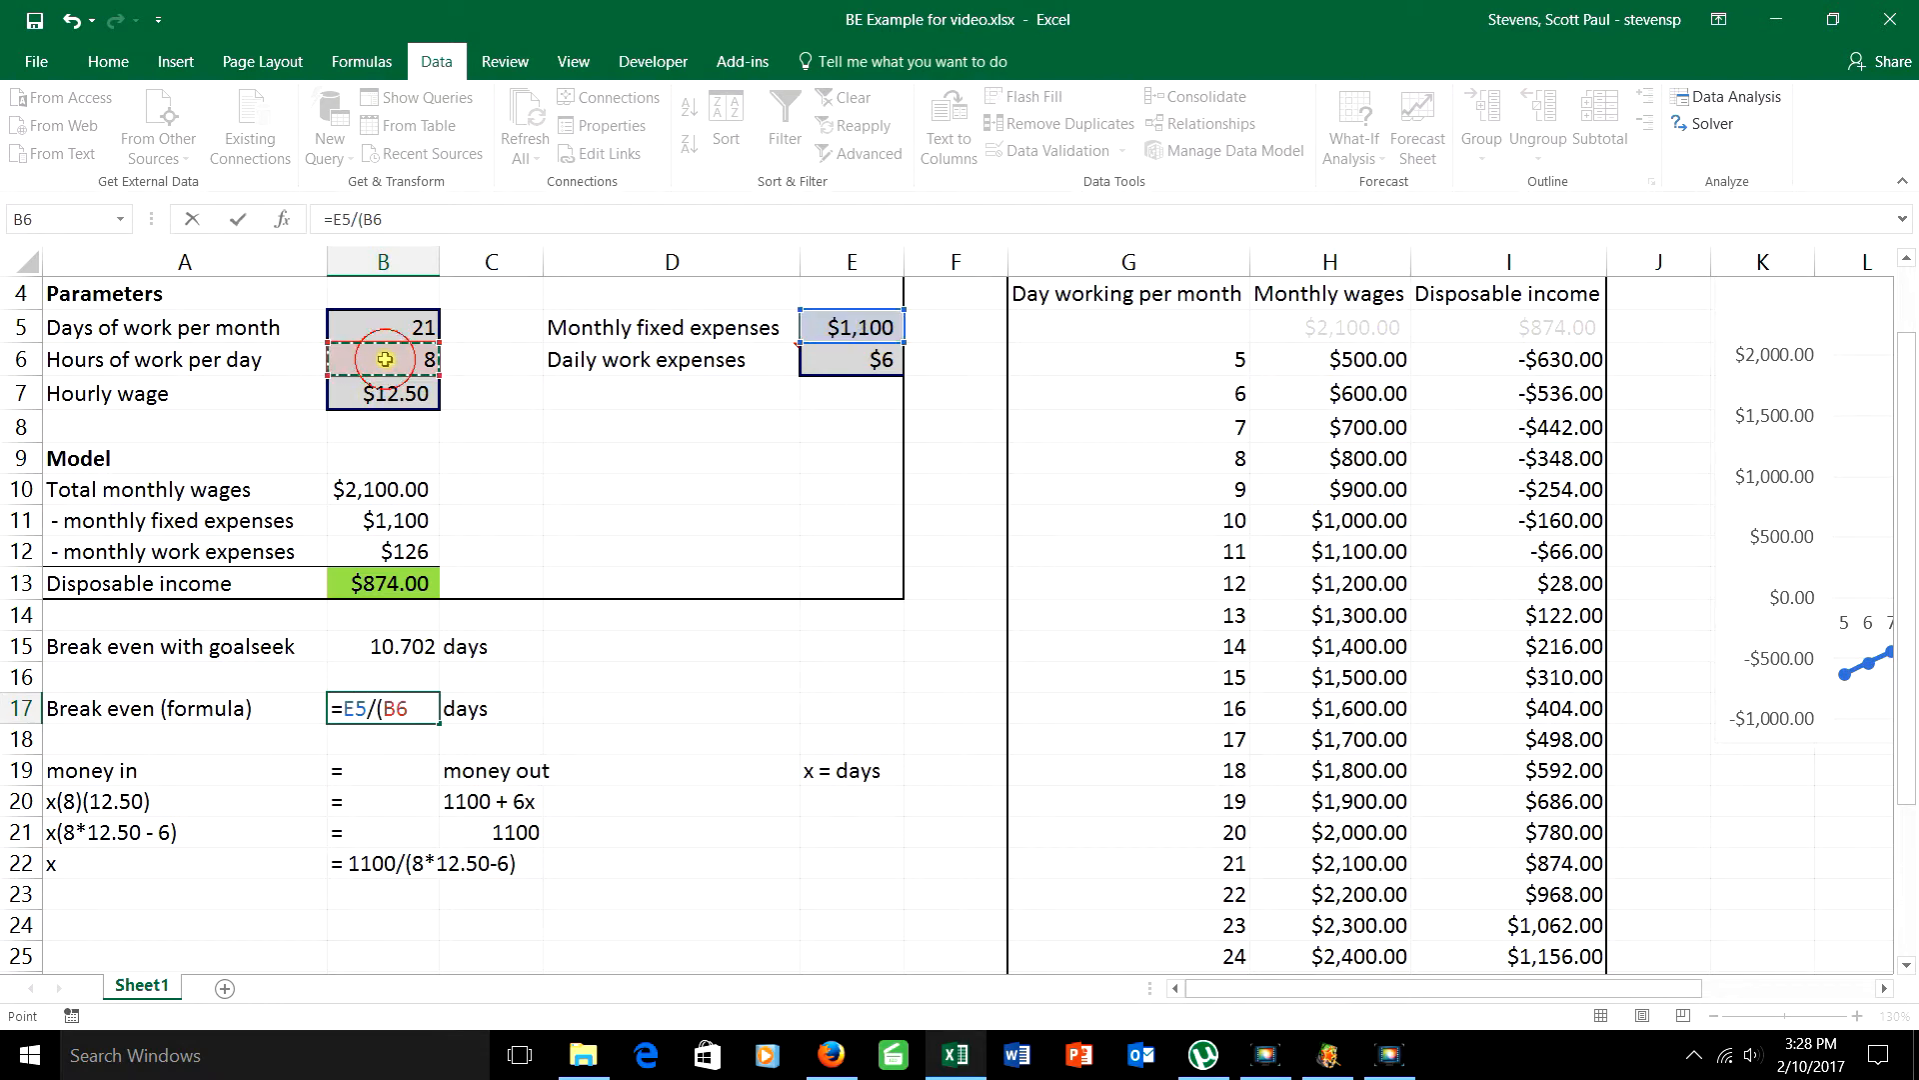
type("*")
left_click(385, 395)
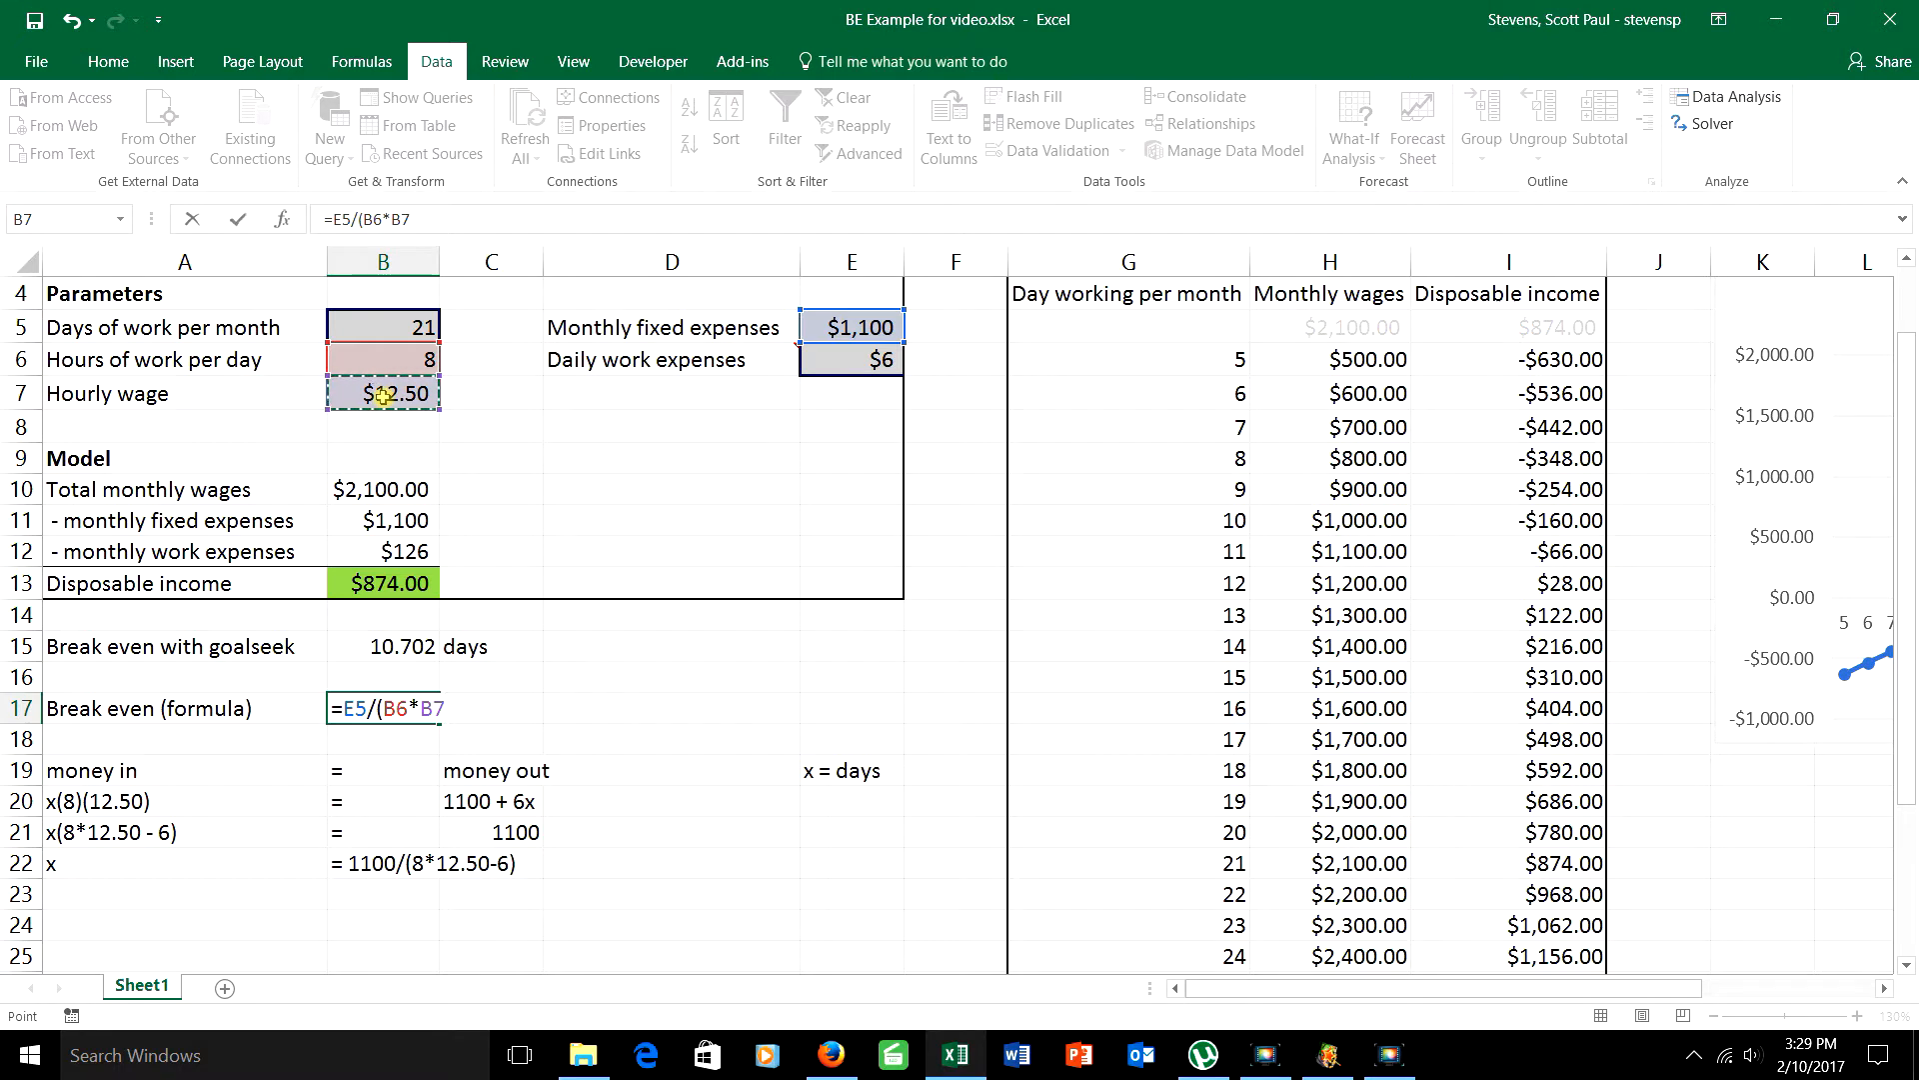
type("-")
left_click(856, 359)
type(")")
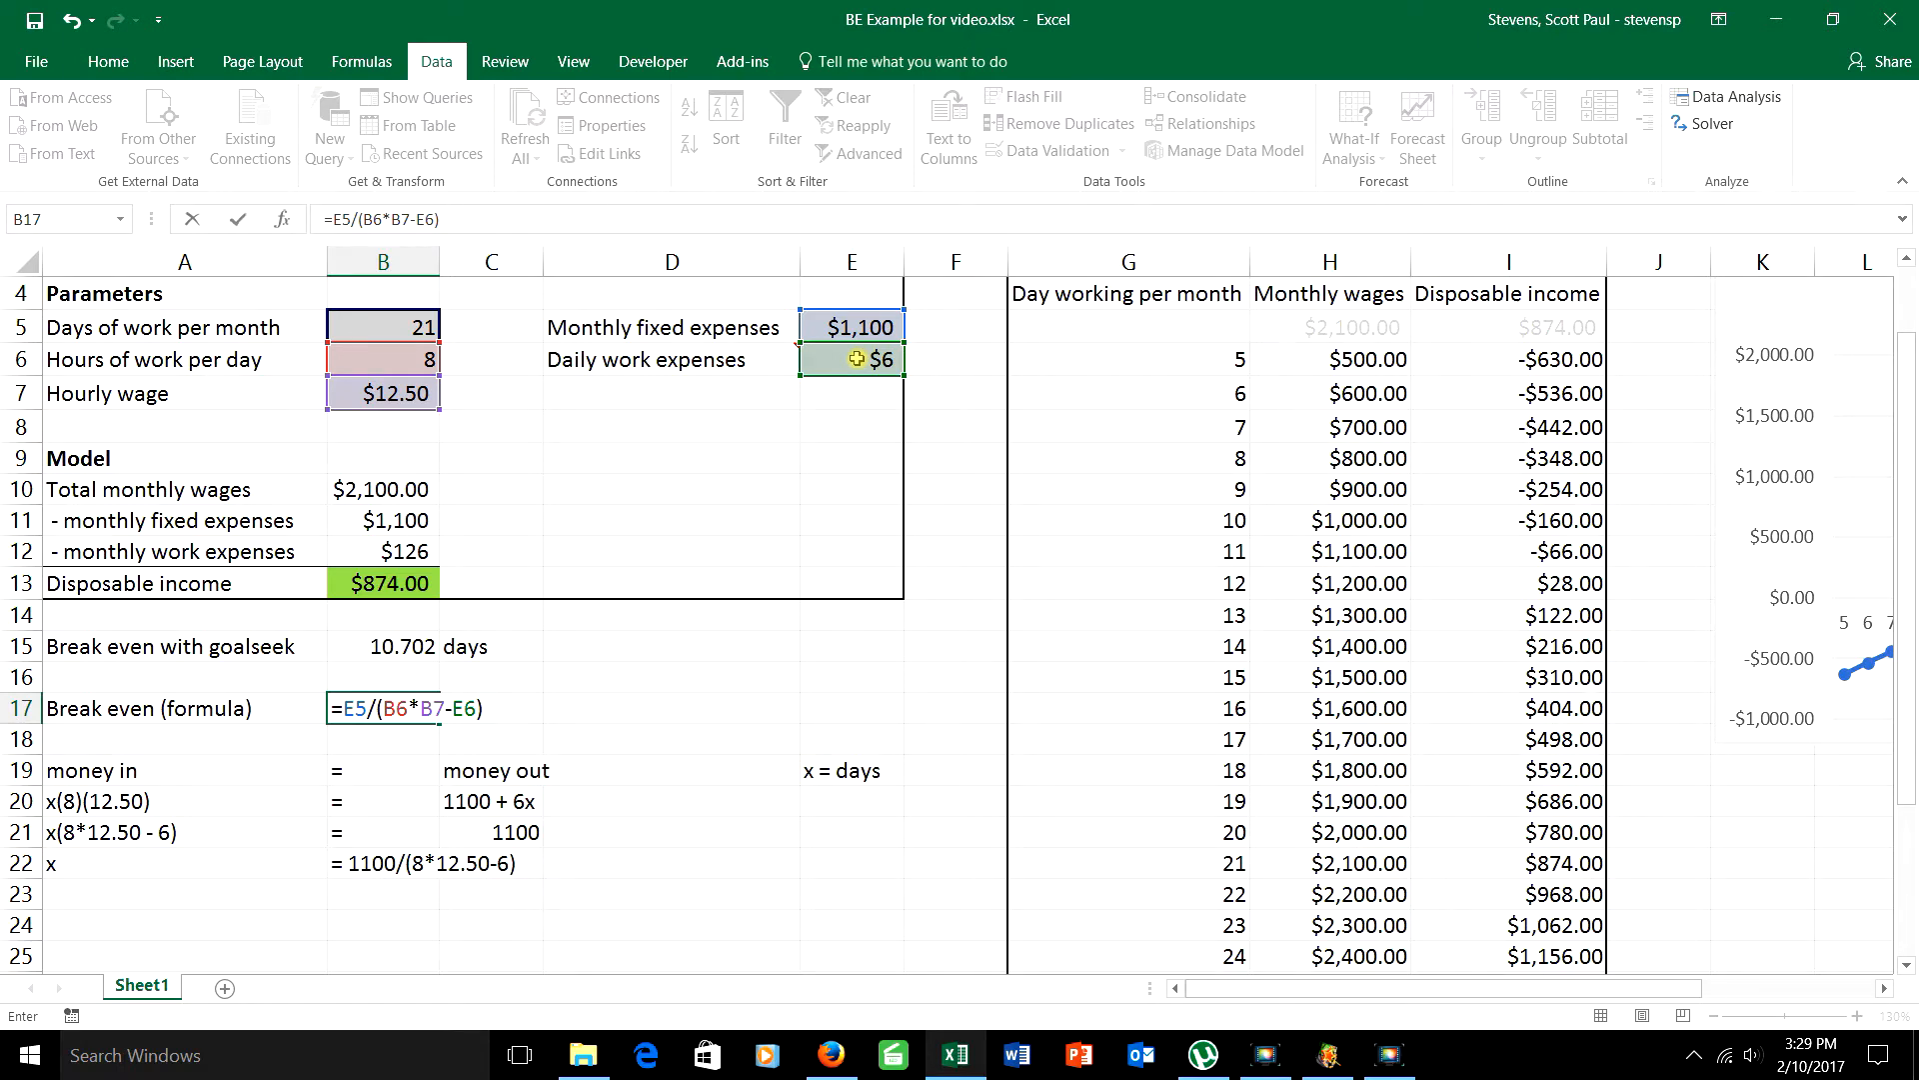
key("Return")
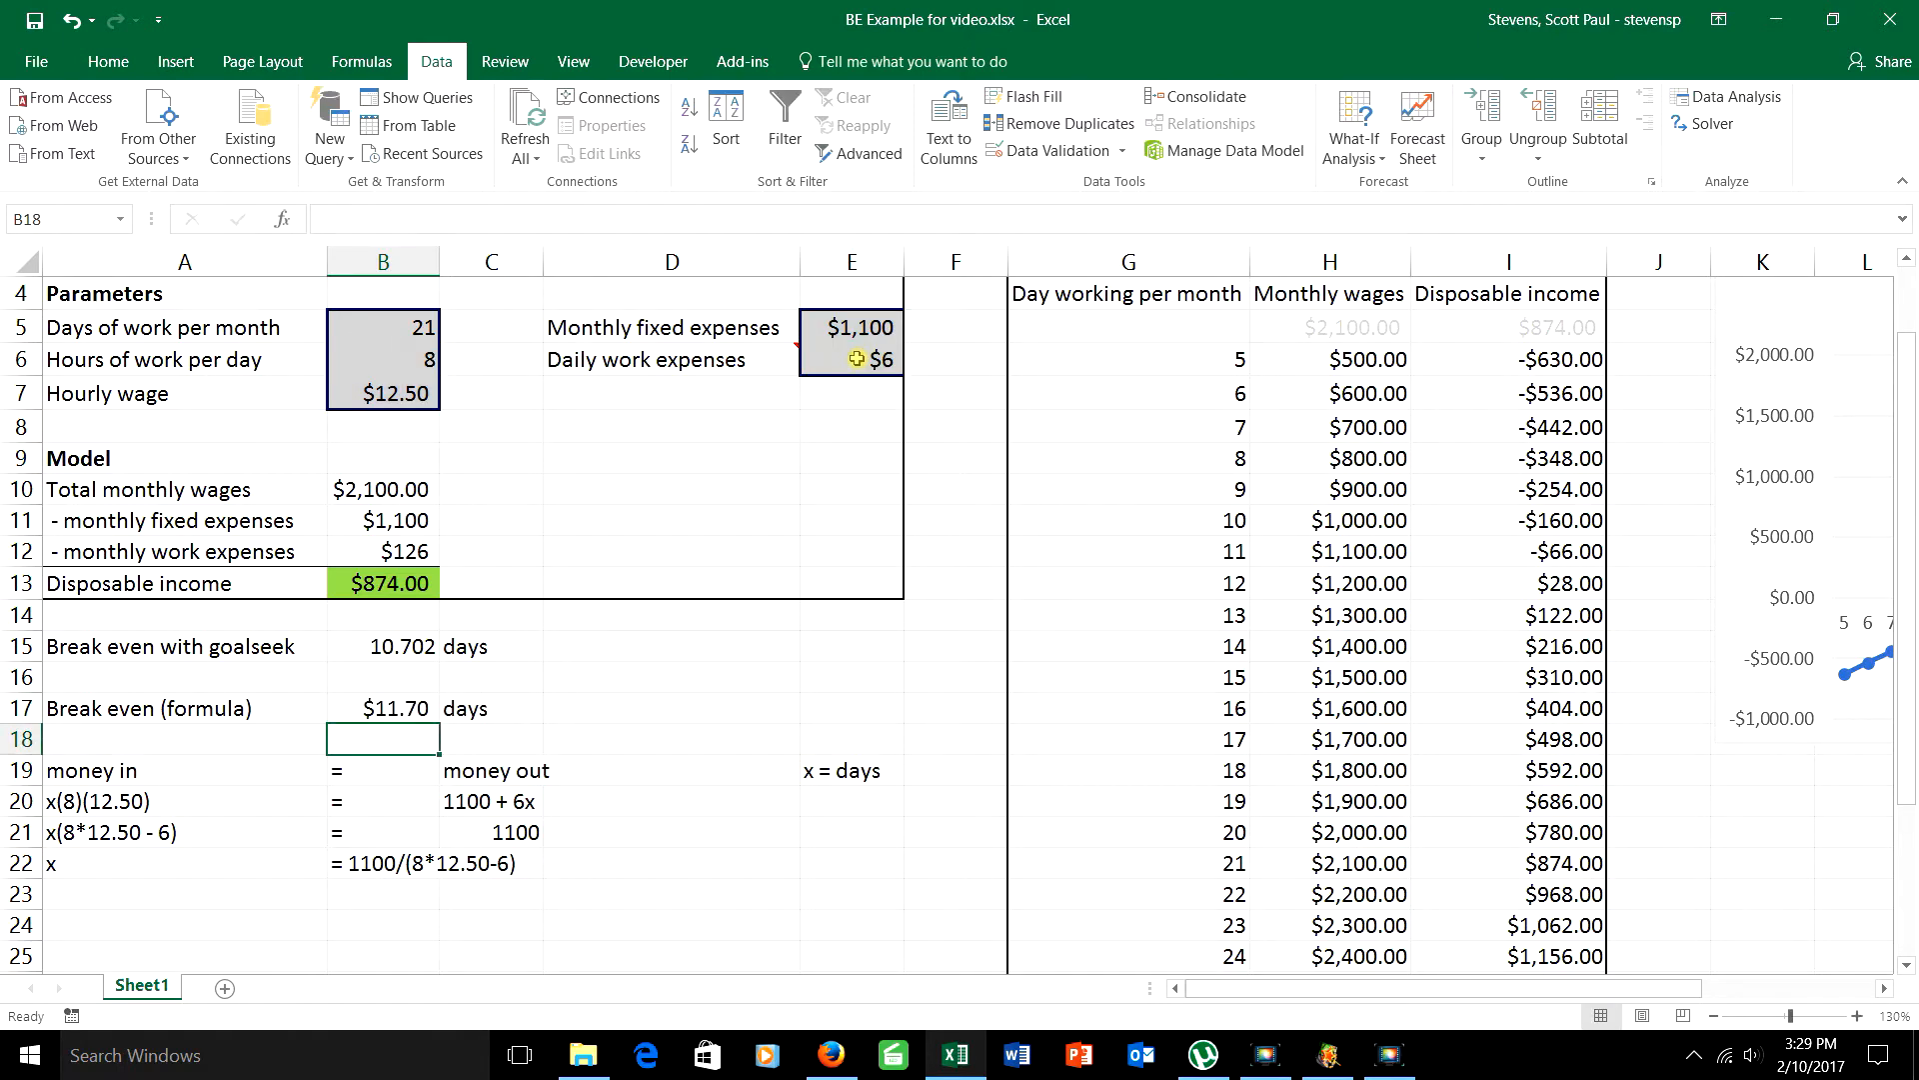
Step: Change the number format of the break-even formula cell B17 to General
left_click(403, 711)
right_click(403, 711)
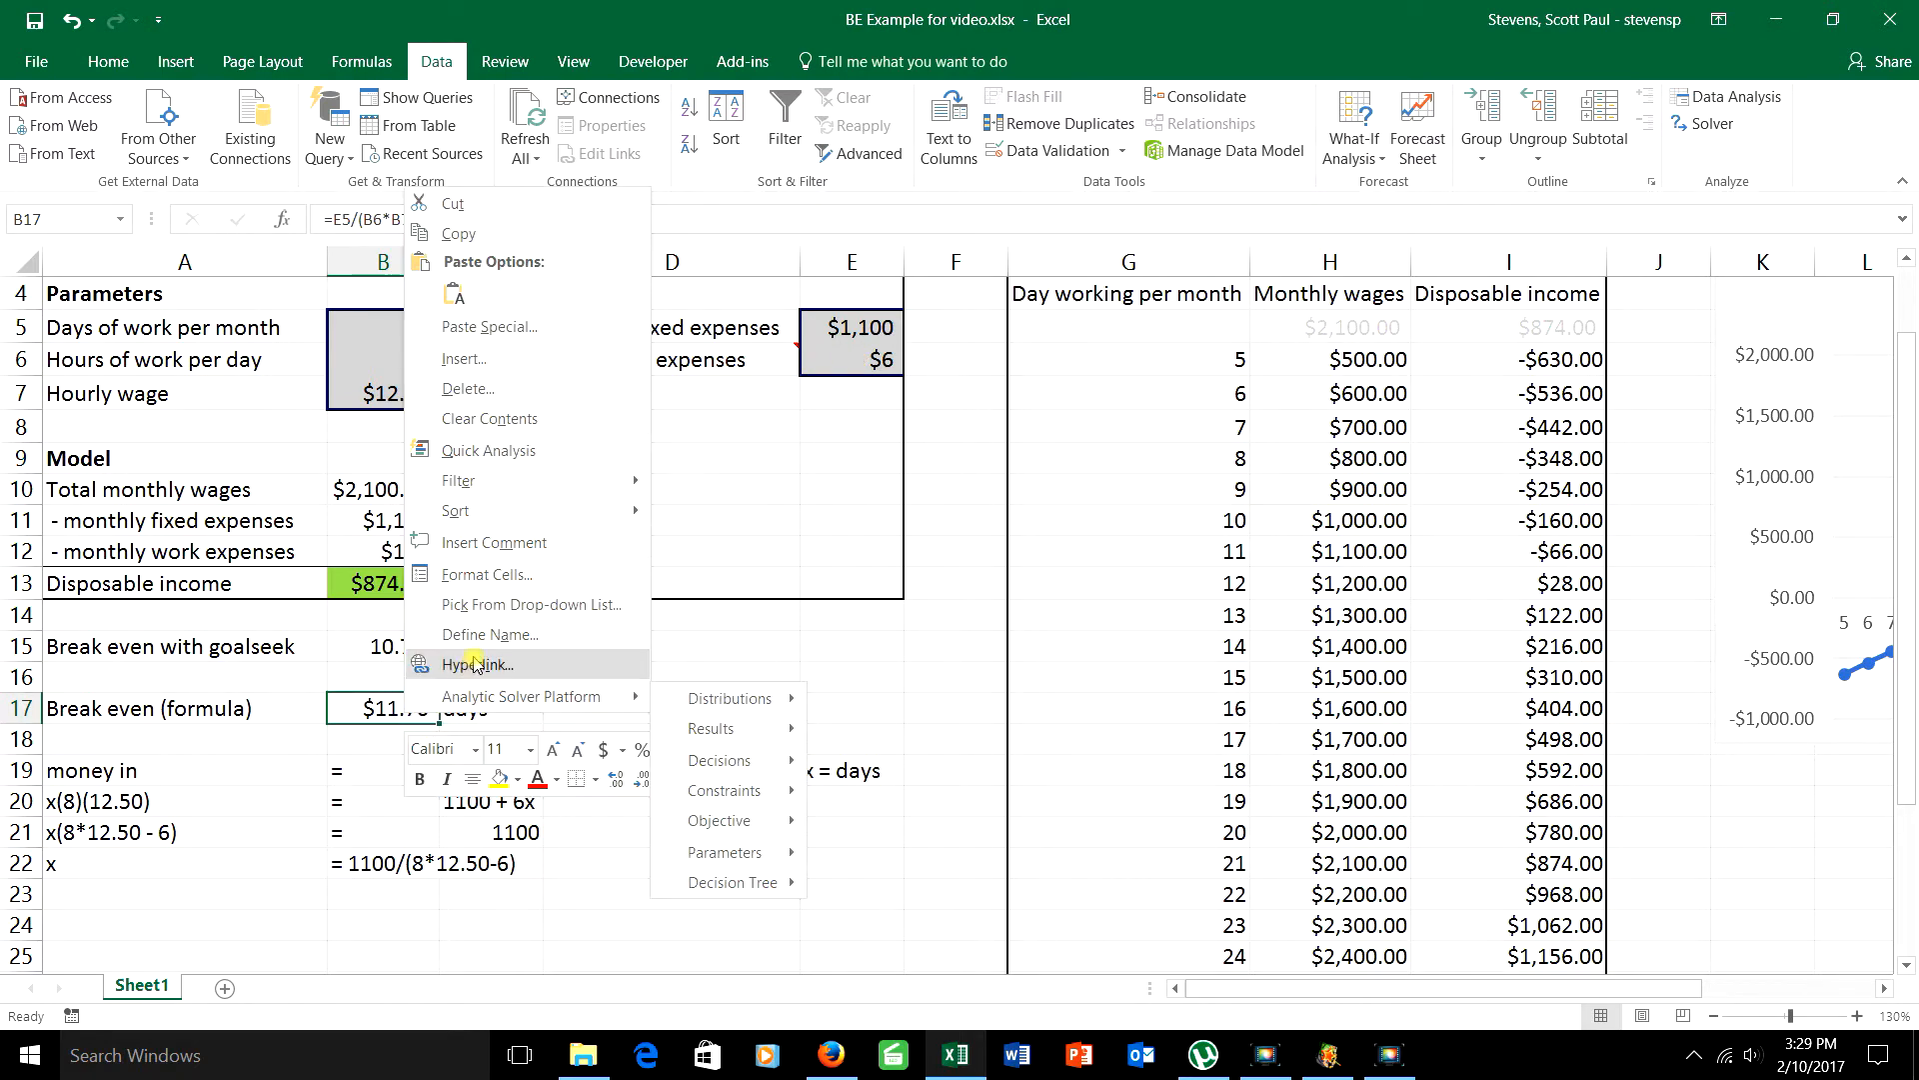
left_click(499, 584)
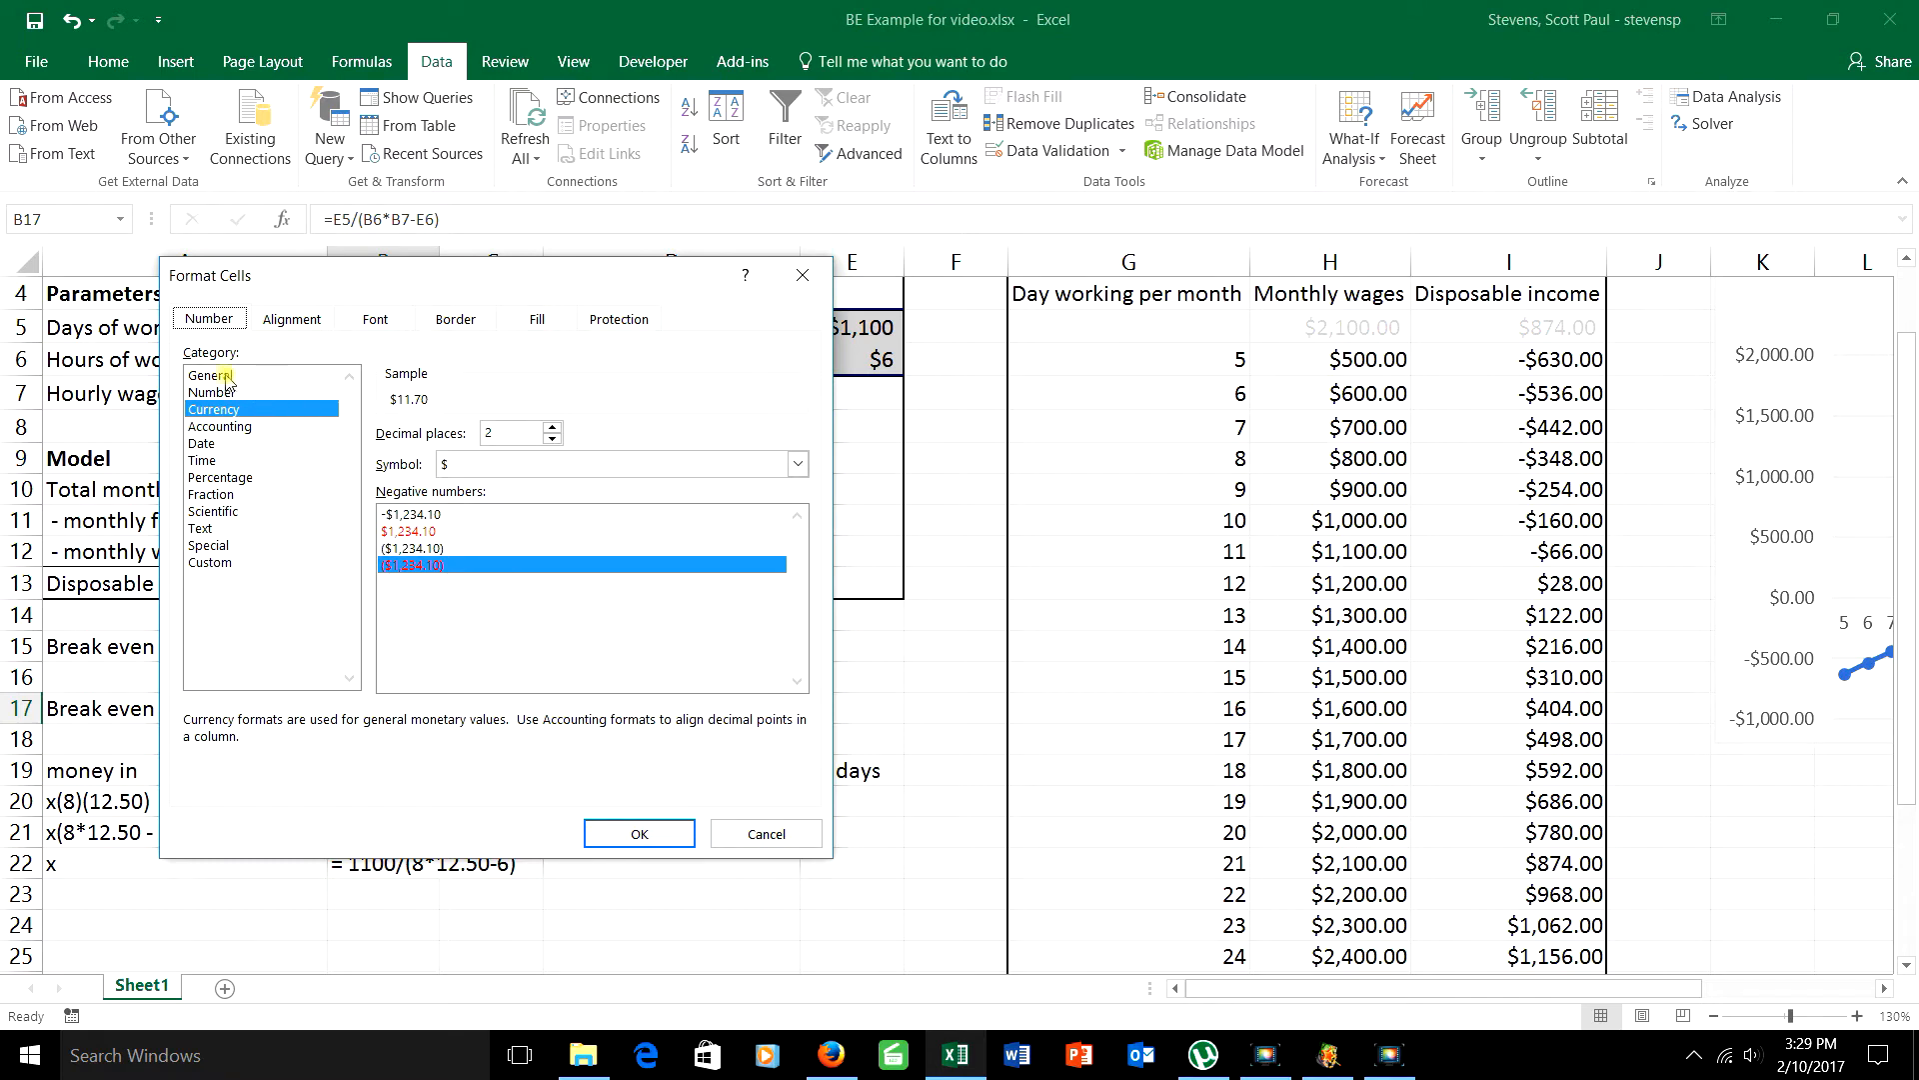
left_click(220, 375)
left_click(639, 834)
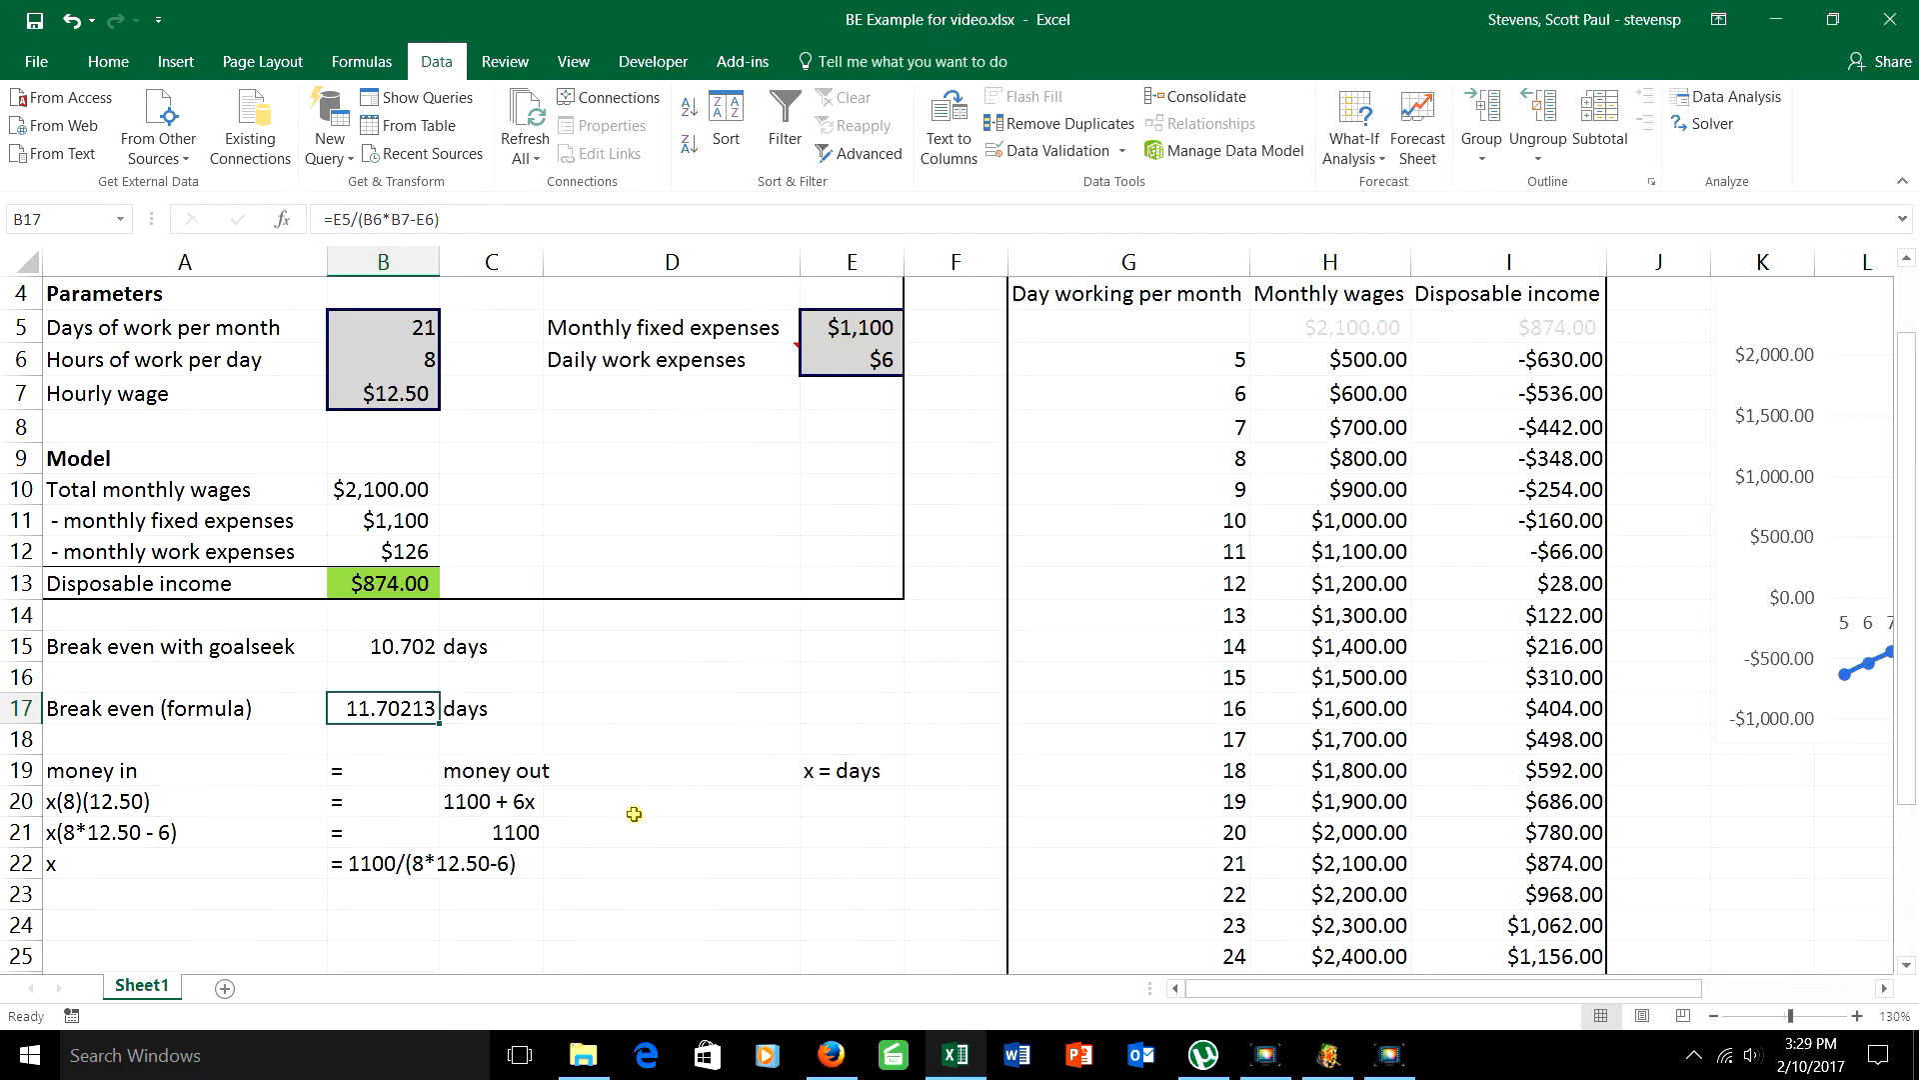
Step: Correct the goal seek break-even value in B15 to 11.702 days
left_click(395, 652)
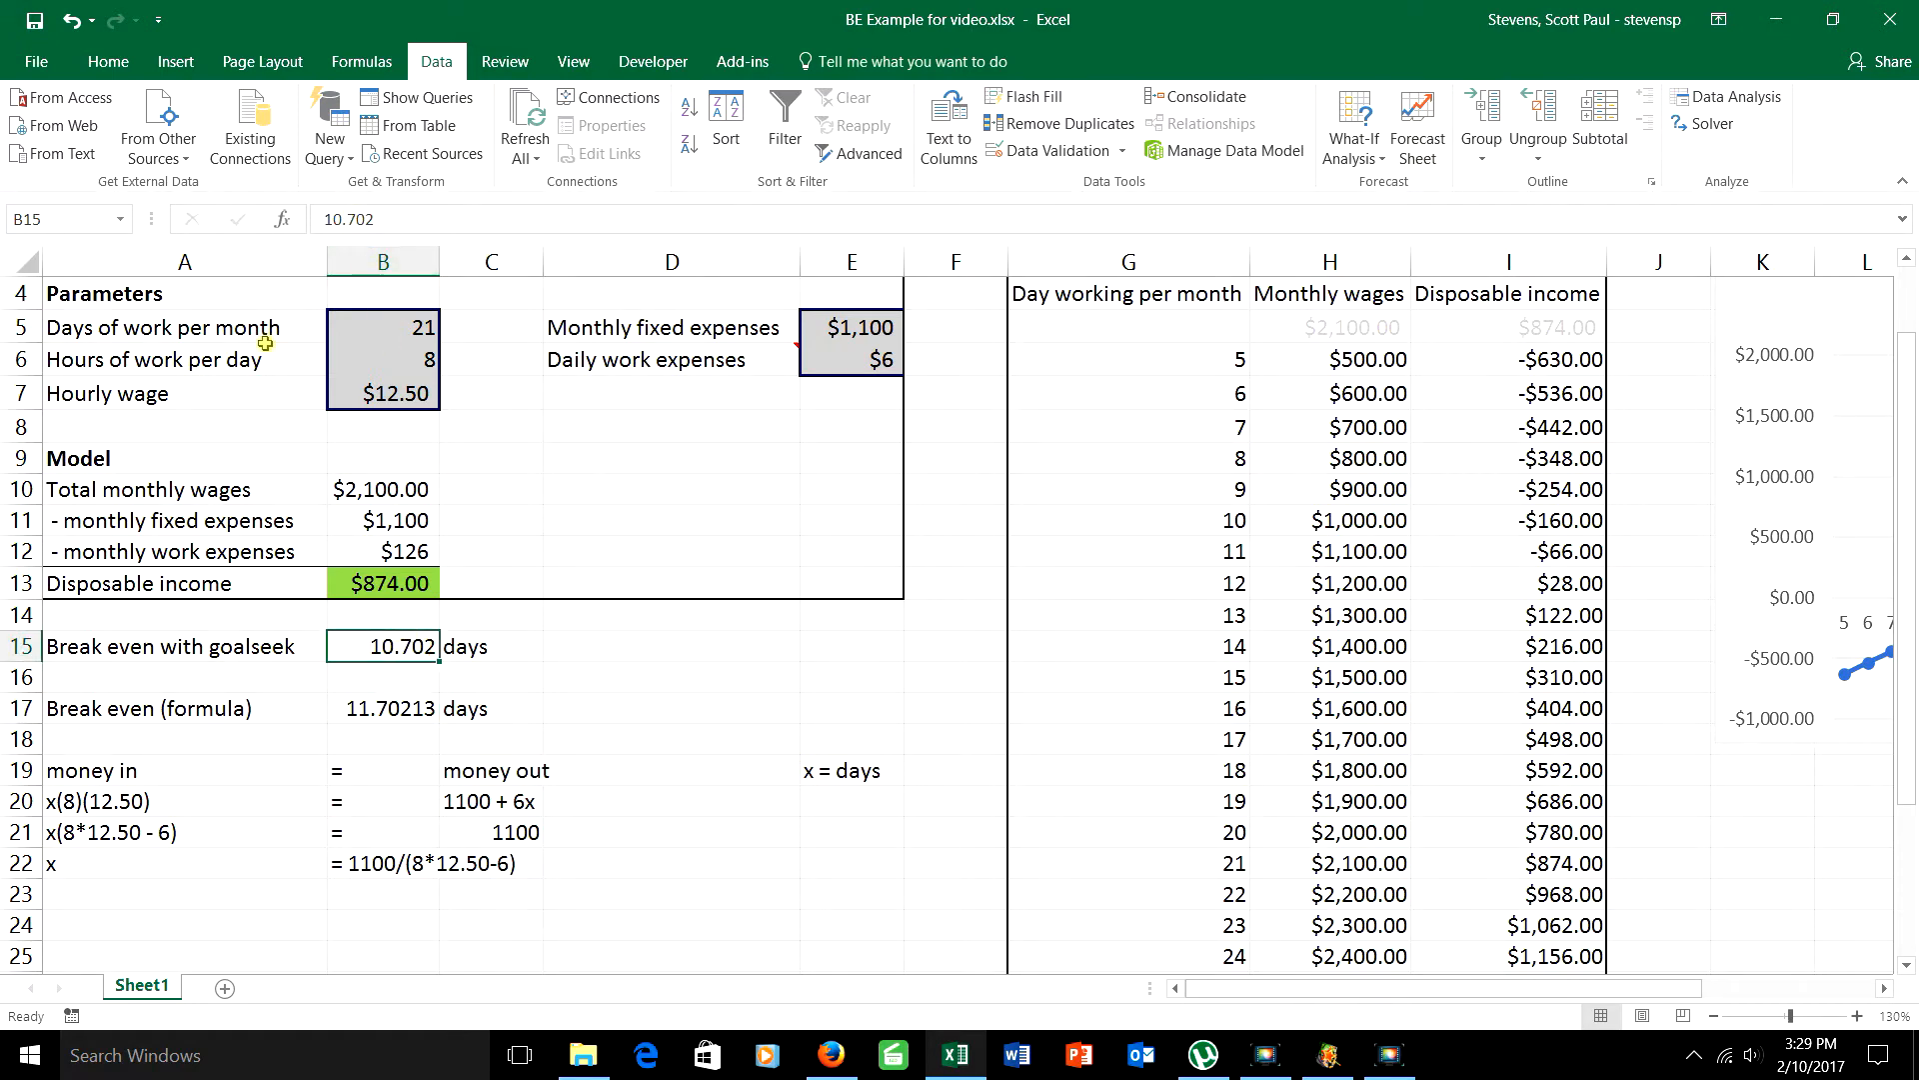
left_click(348, 219)
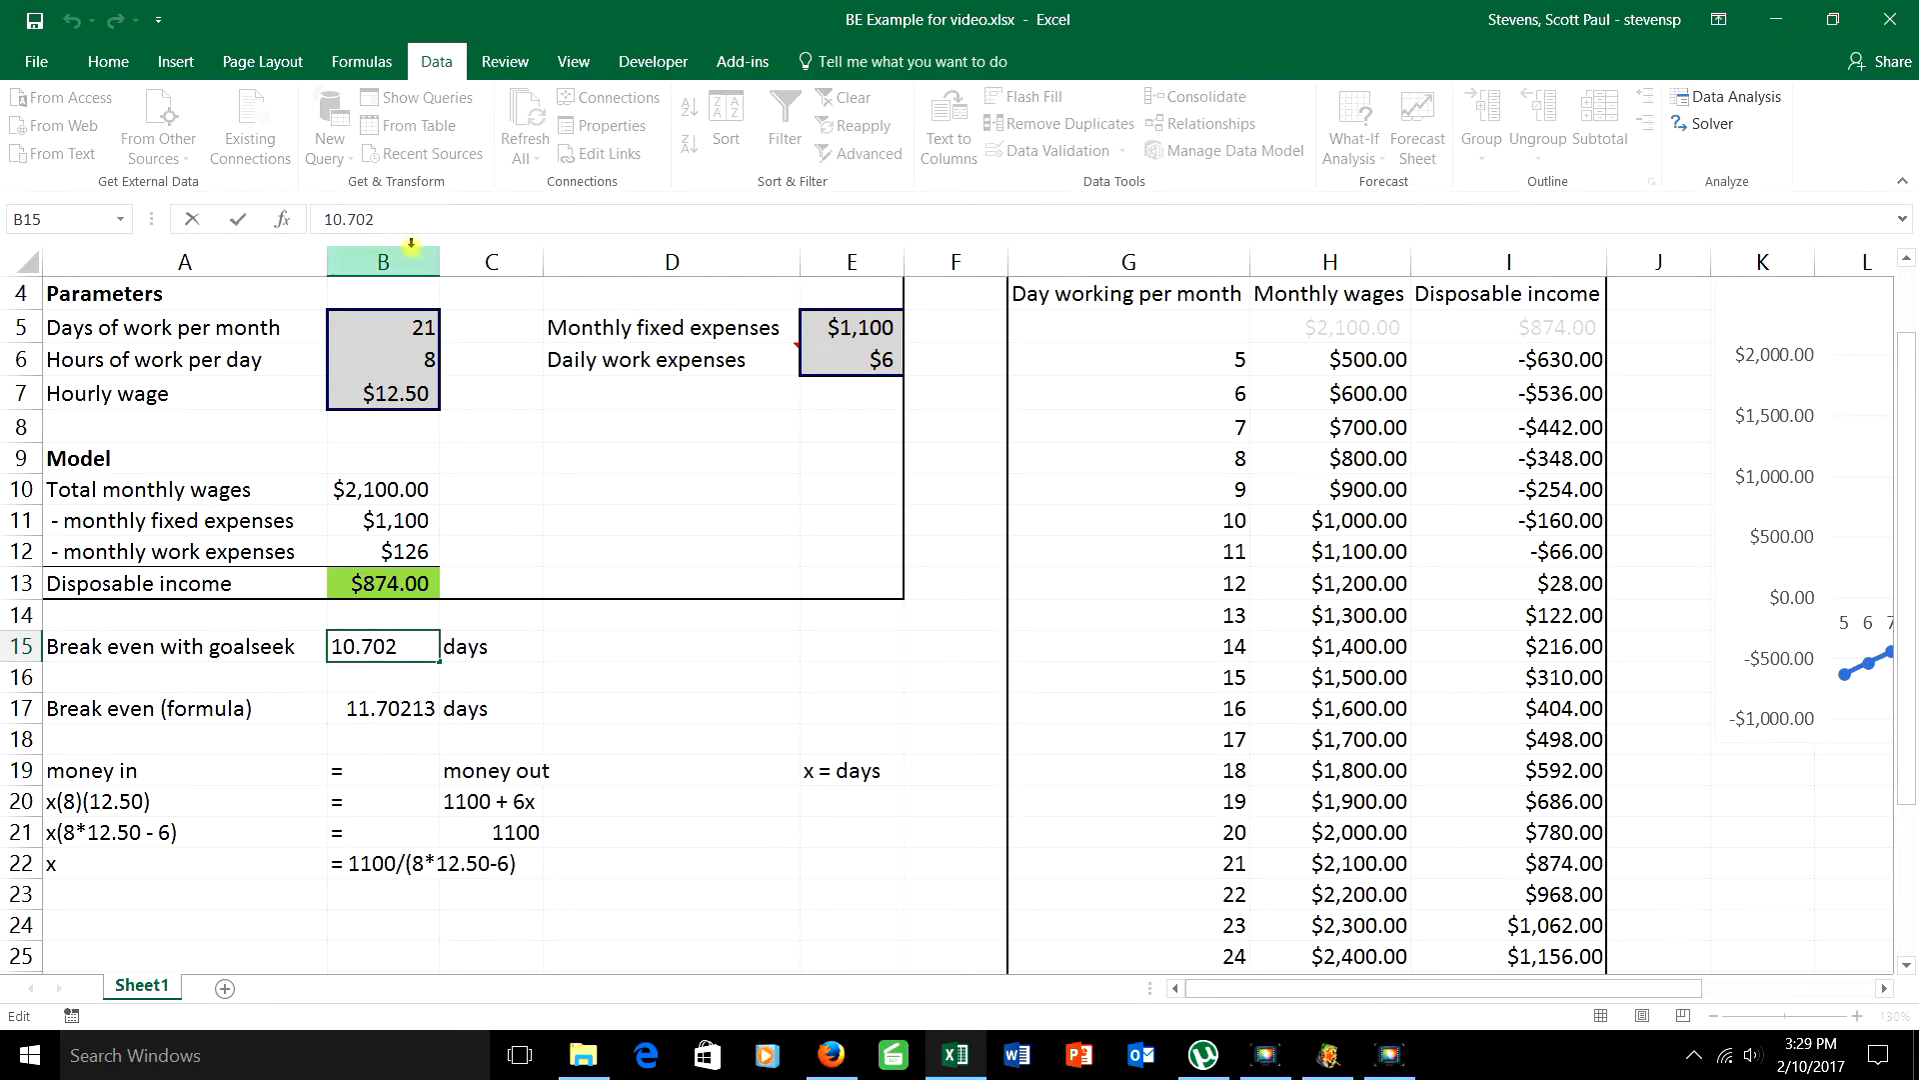
left_click(342, 222)
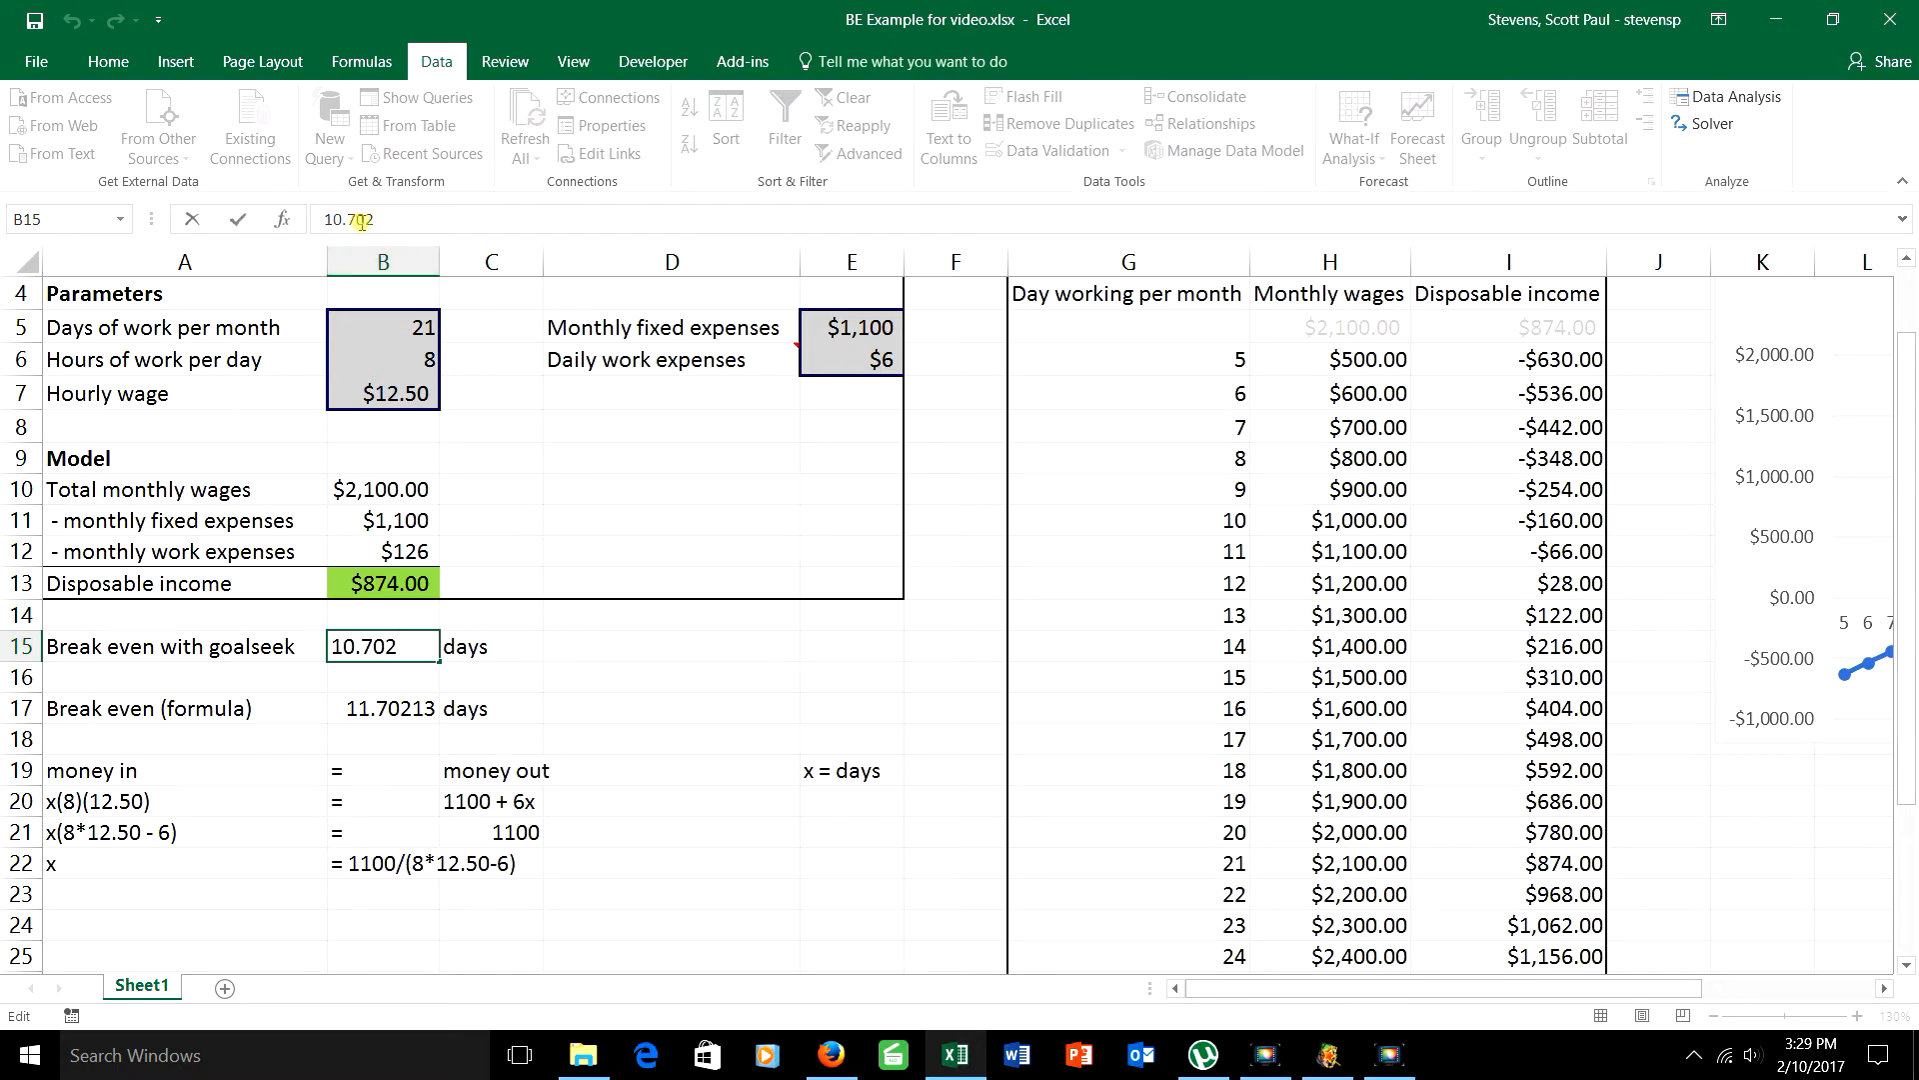
key("BackSpace")
type("1")
left_click(607, 646)
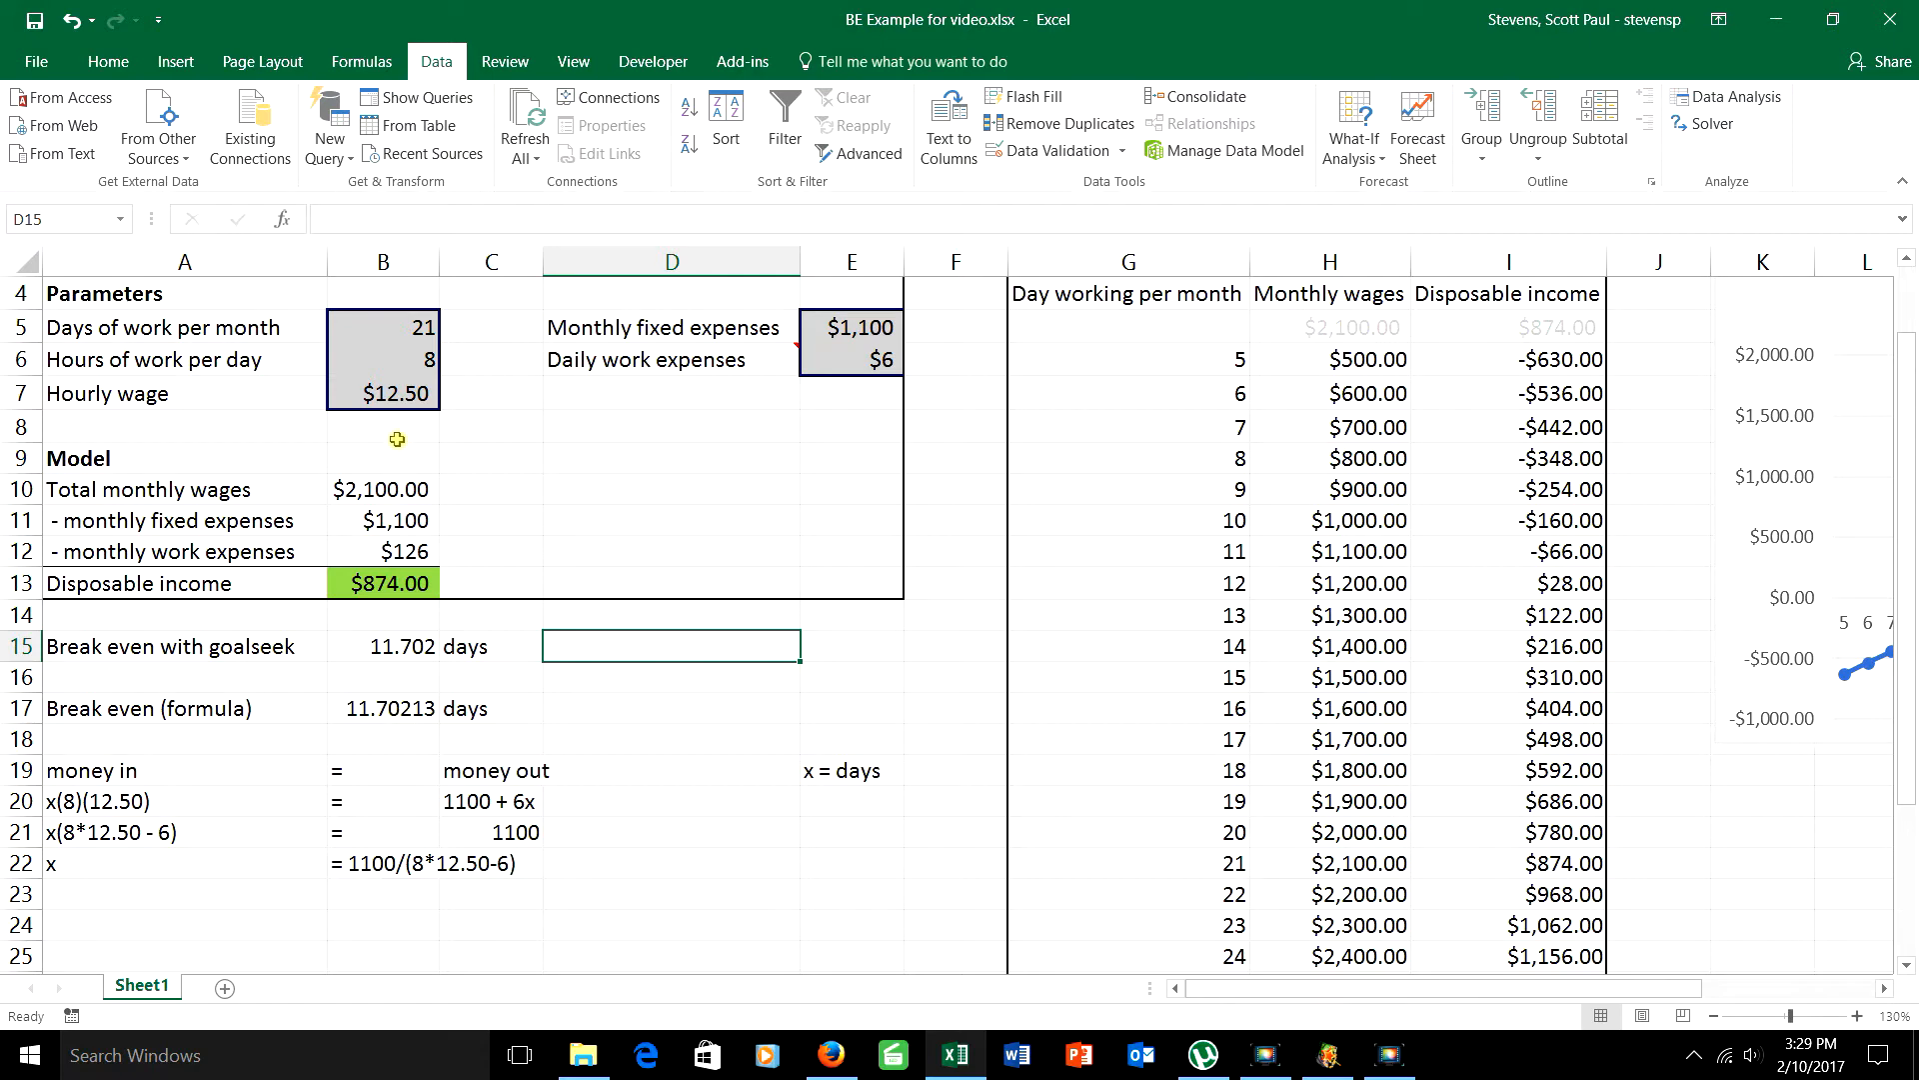
Step: Set the hourly wage in B7 to $15
left_click(405, 396)
type("$15")
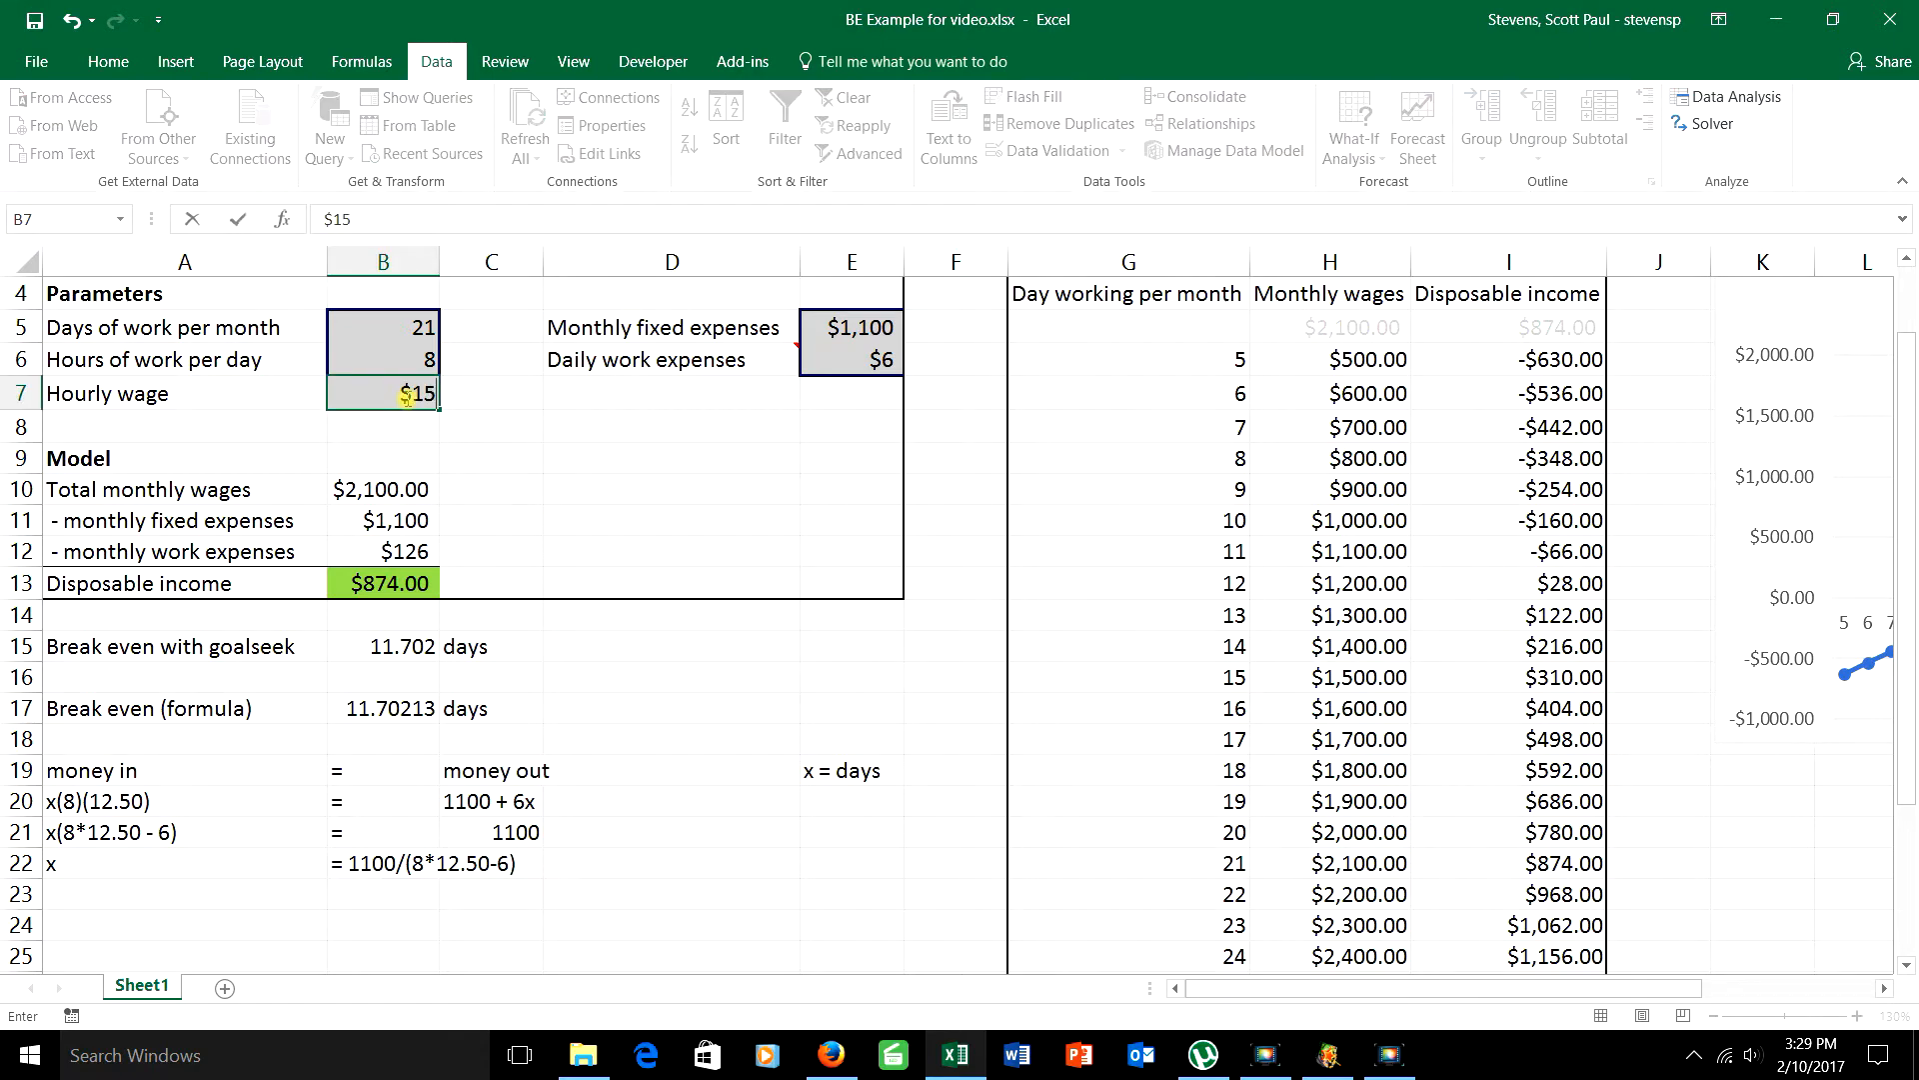
key("Return")
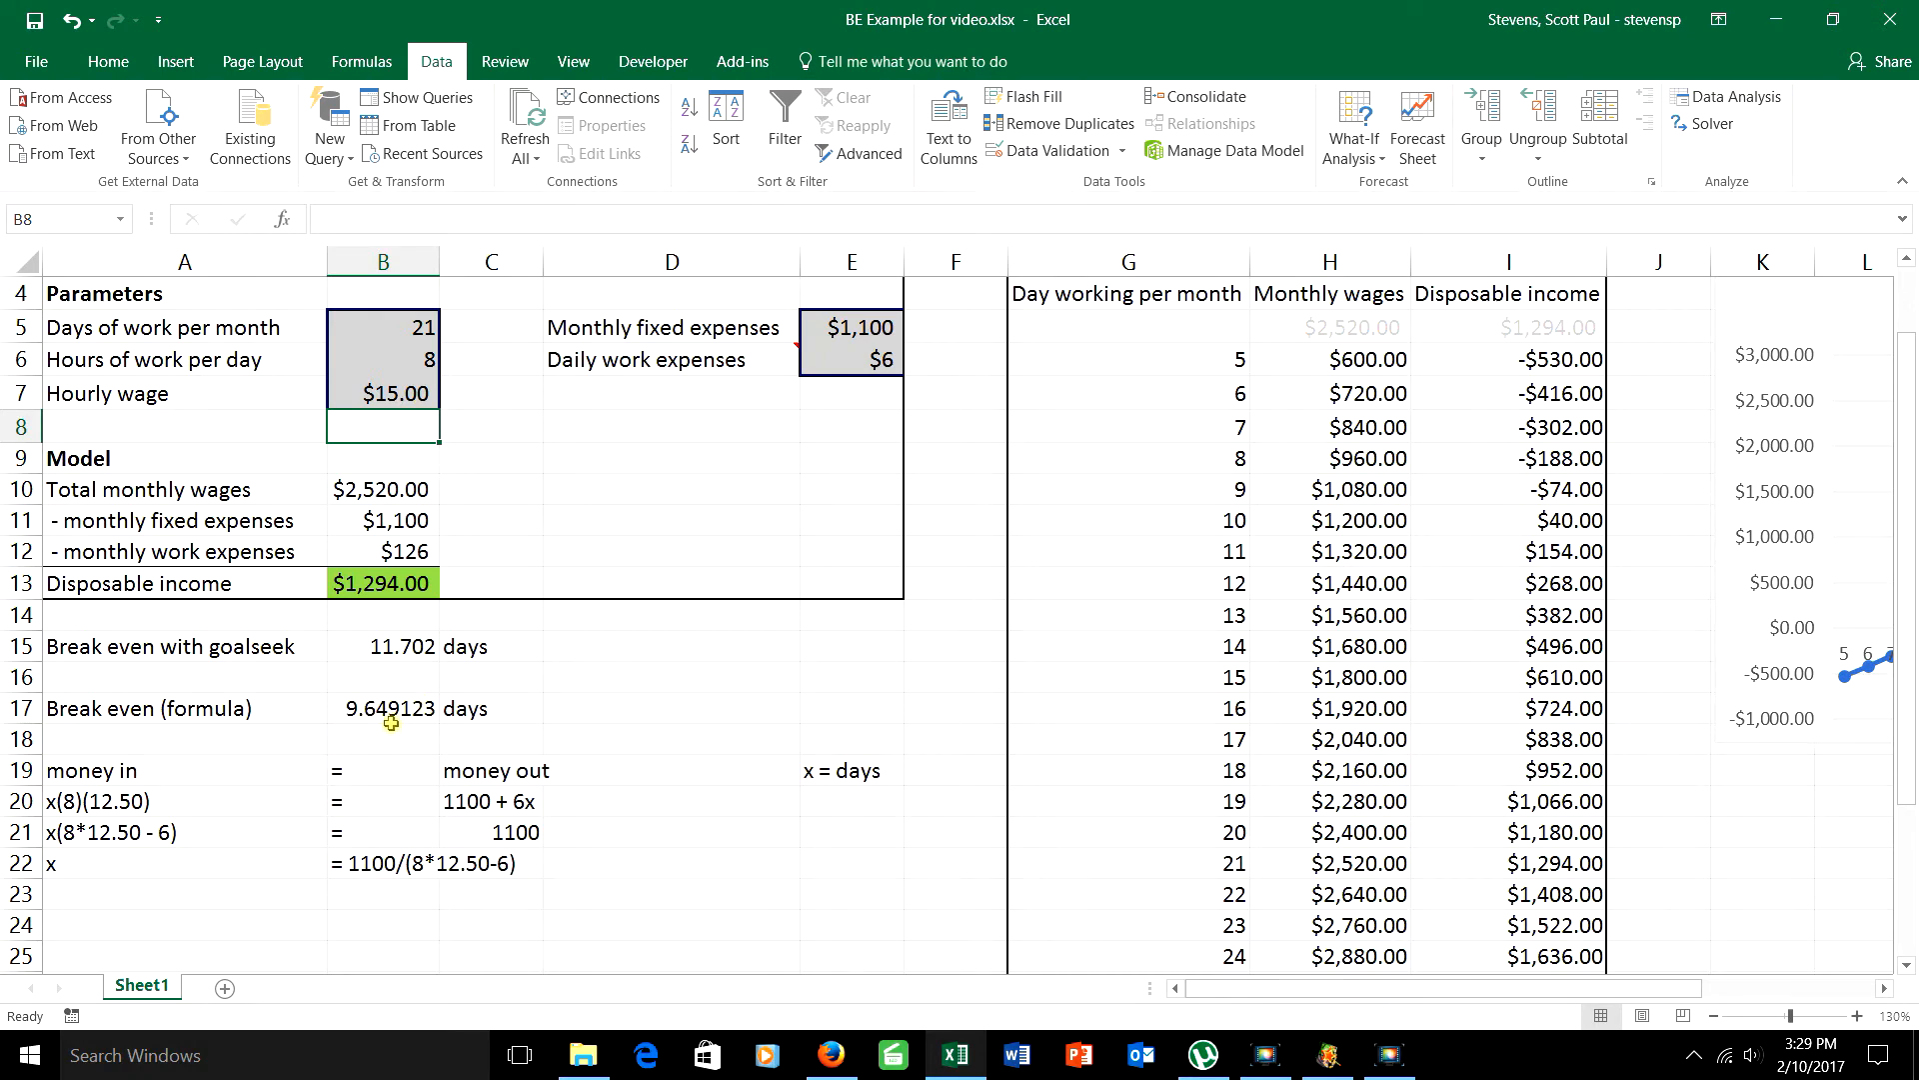
Step: Test the break-even formula's result by setting the days of work per month in B5 to 9.65
left_click(399, 328)
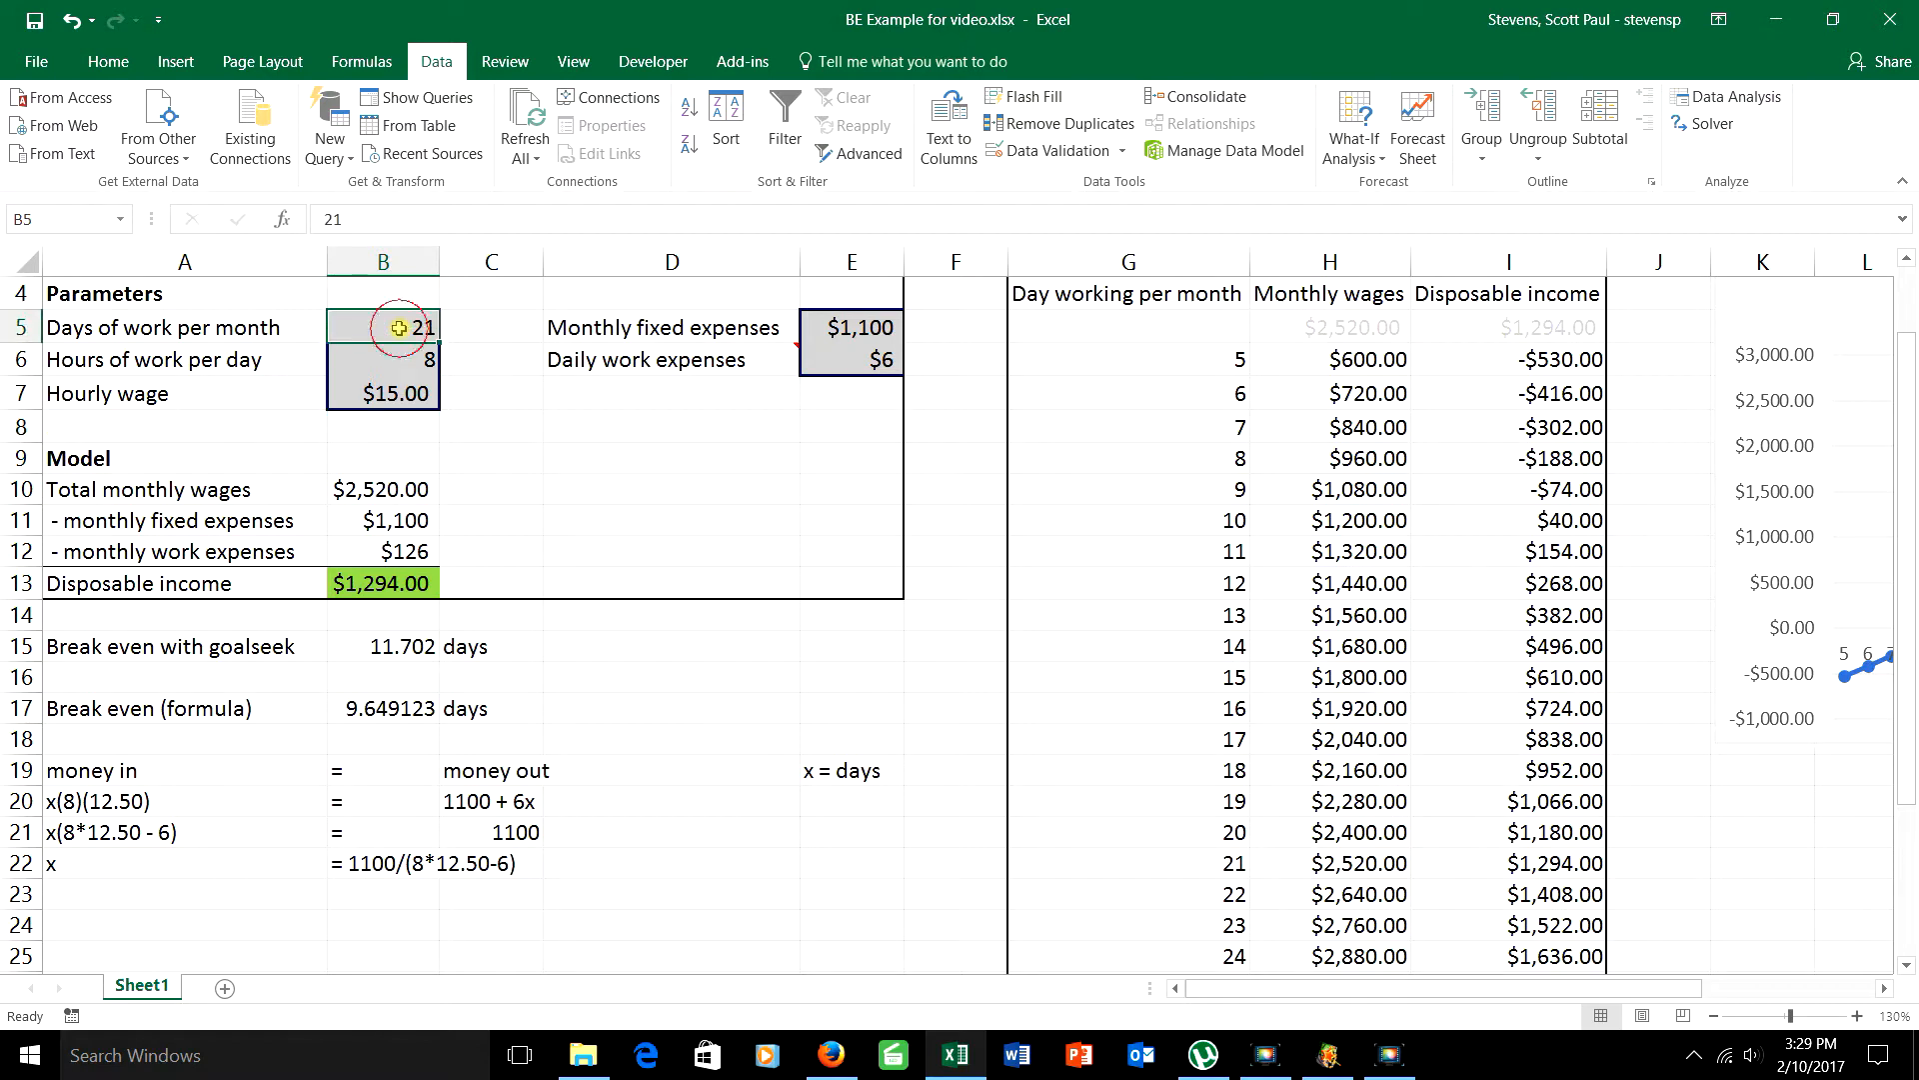
type("9.65")
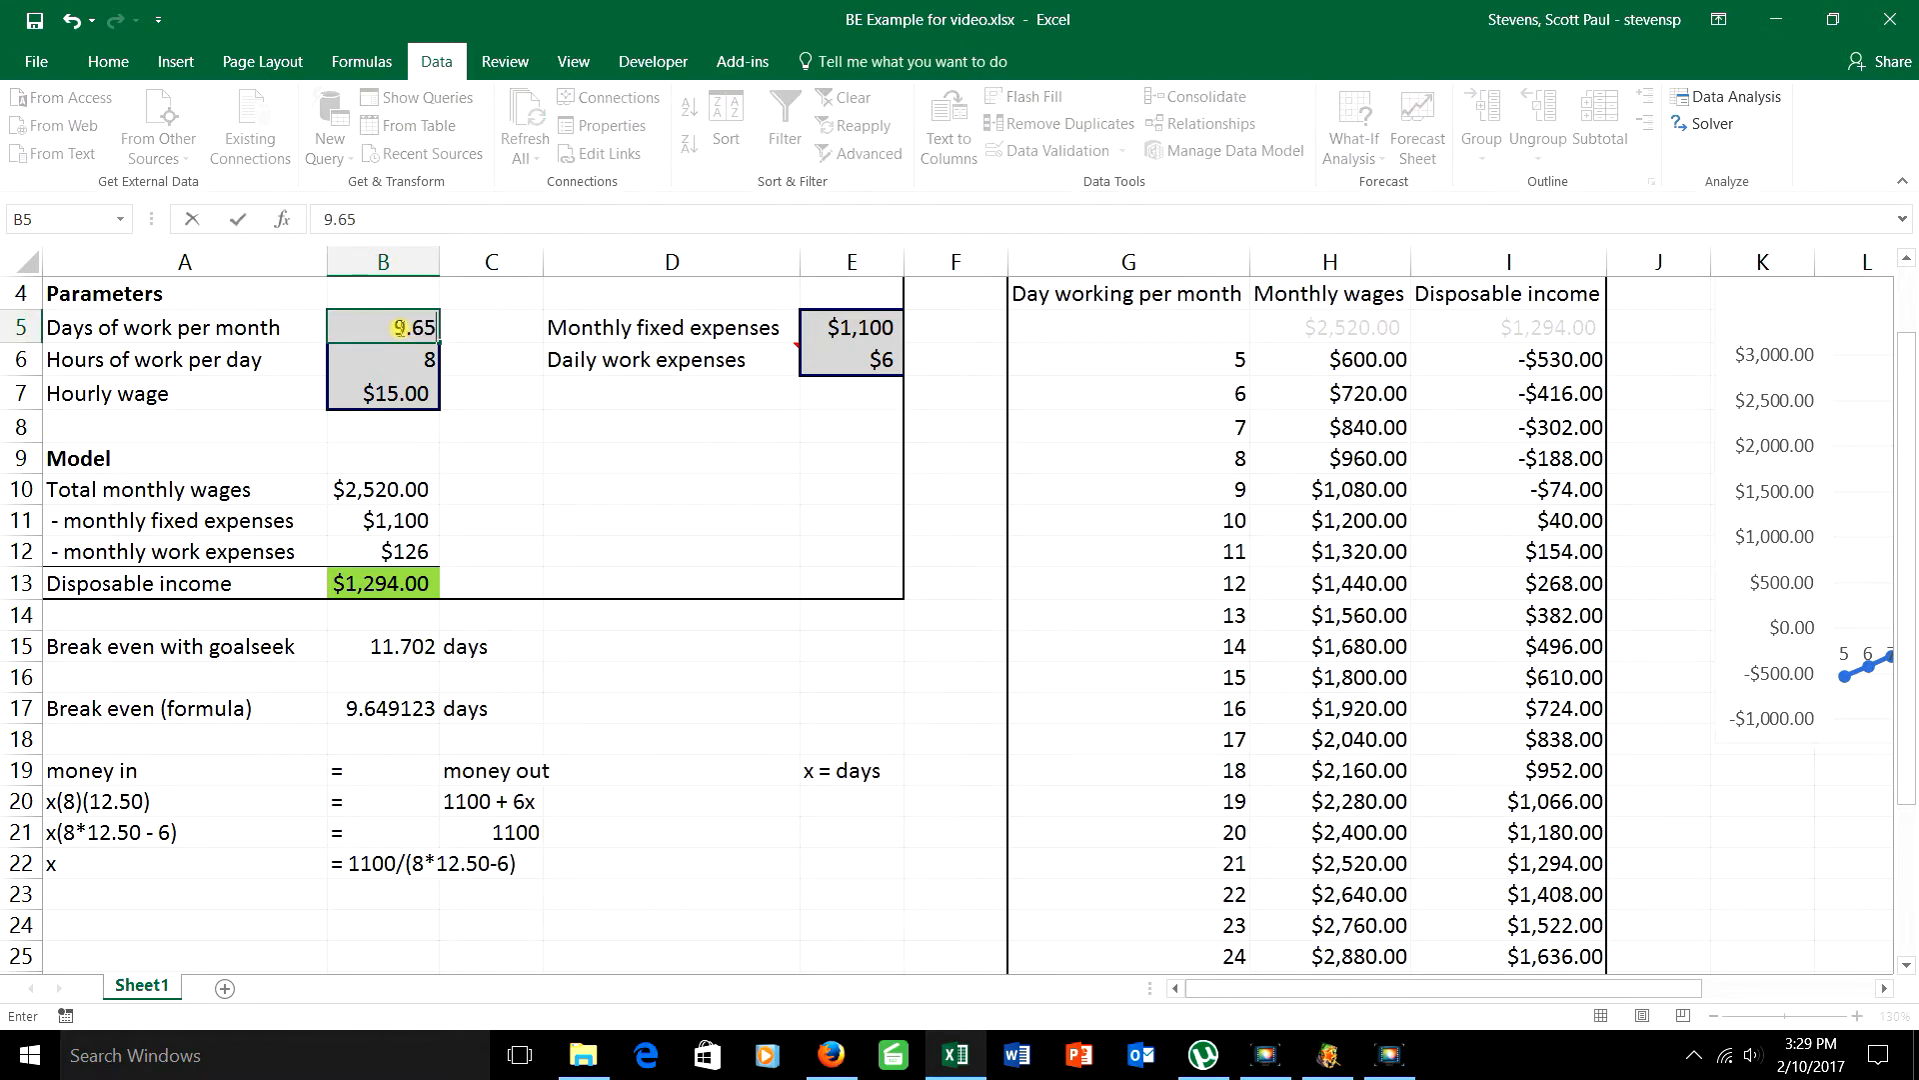
key("Return")
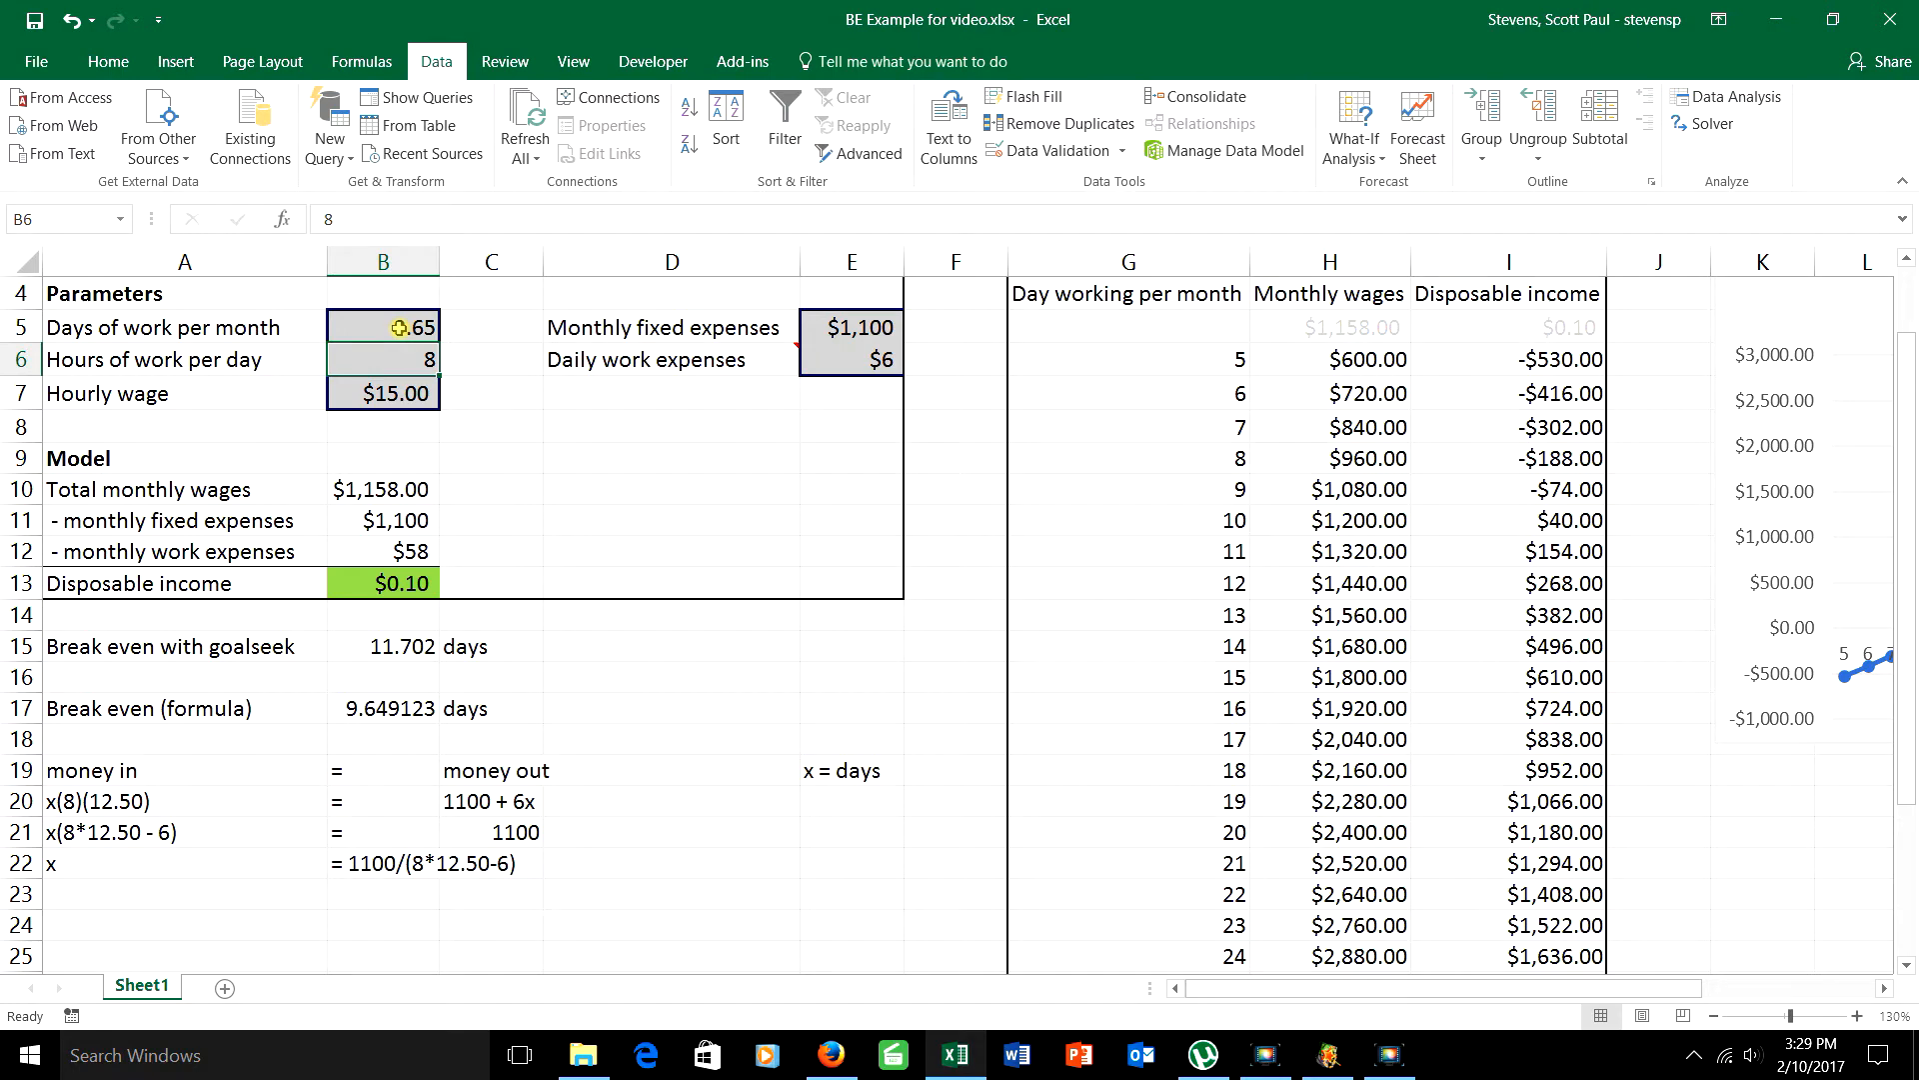
Step: Set the days of work per month in B5 back to 21
left_click(399, 328)
type("21")
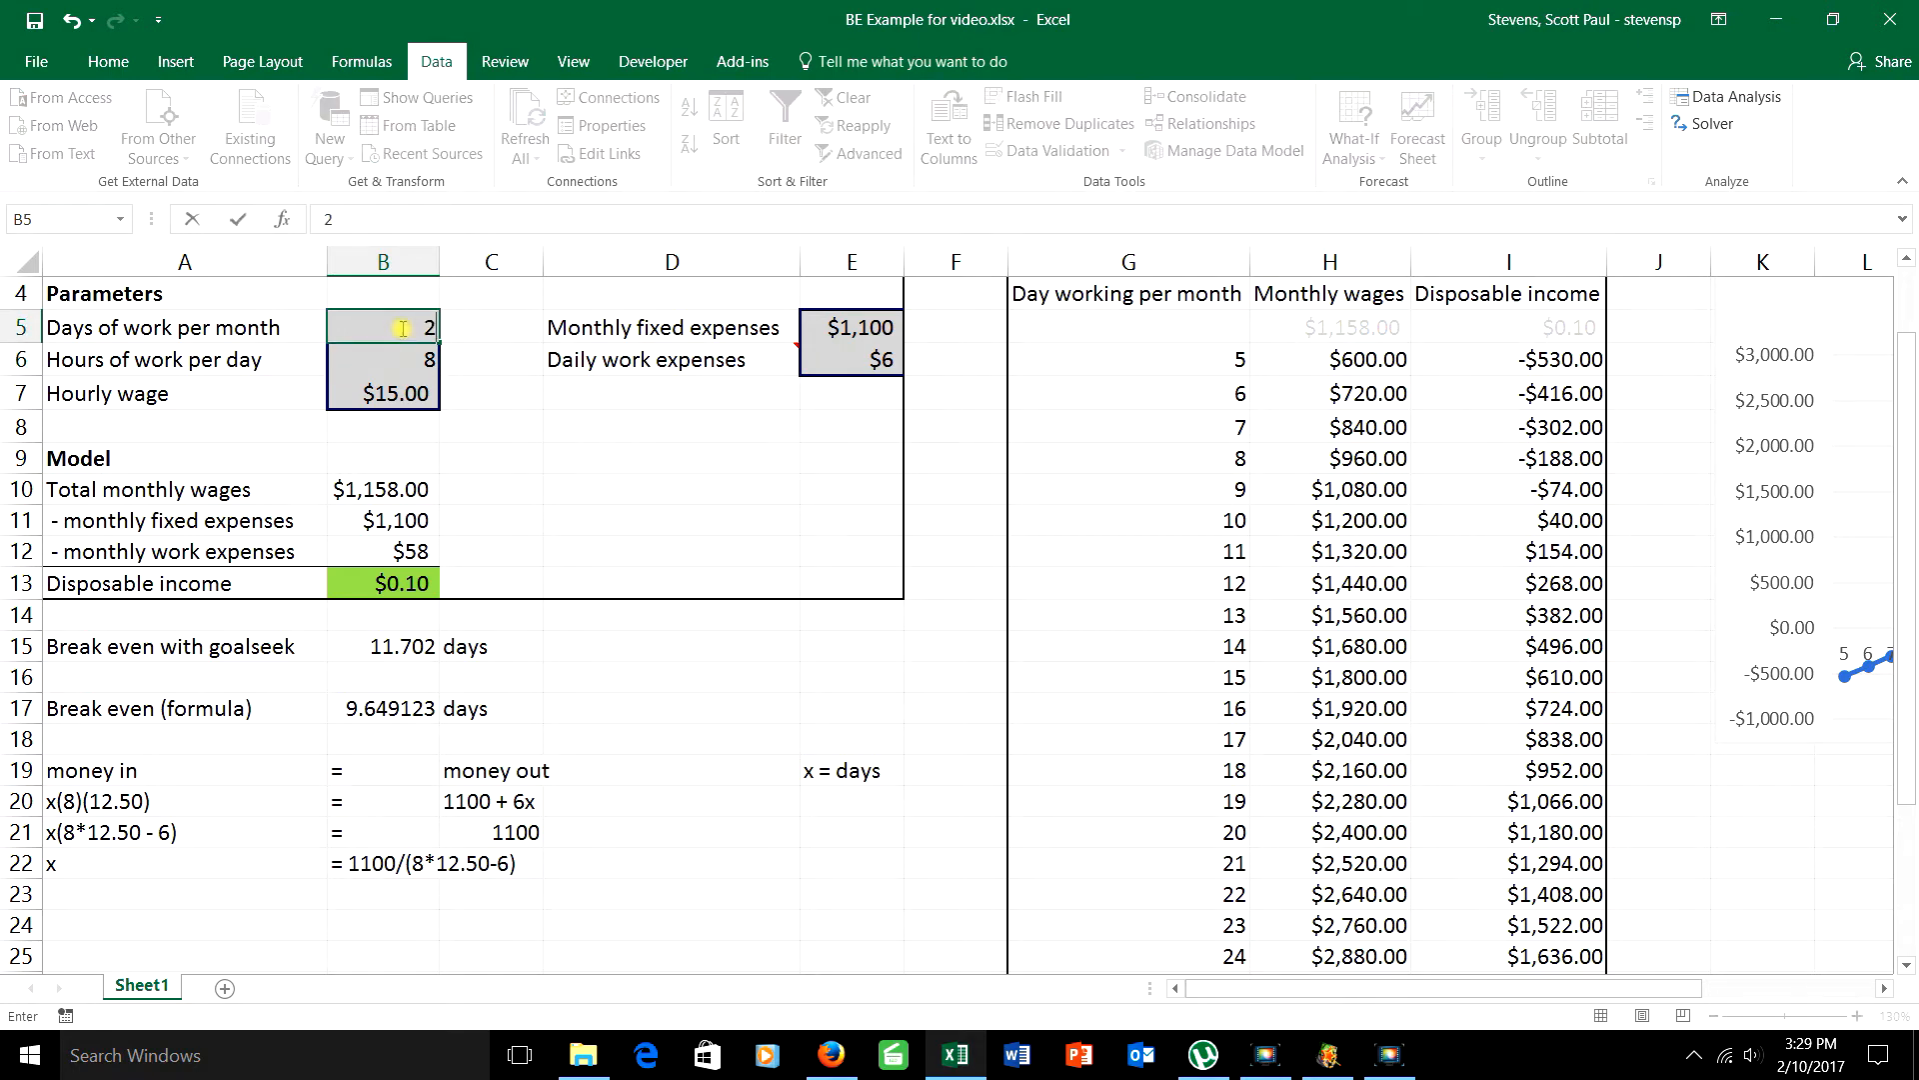
left_click(593, 619)
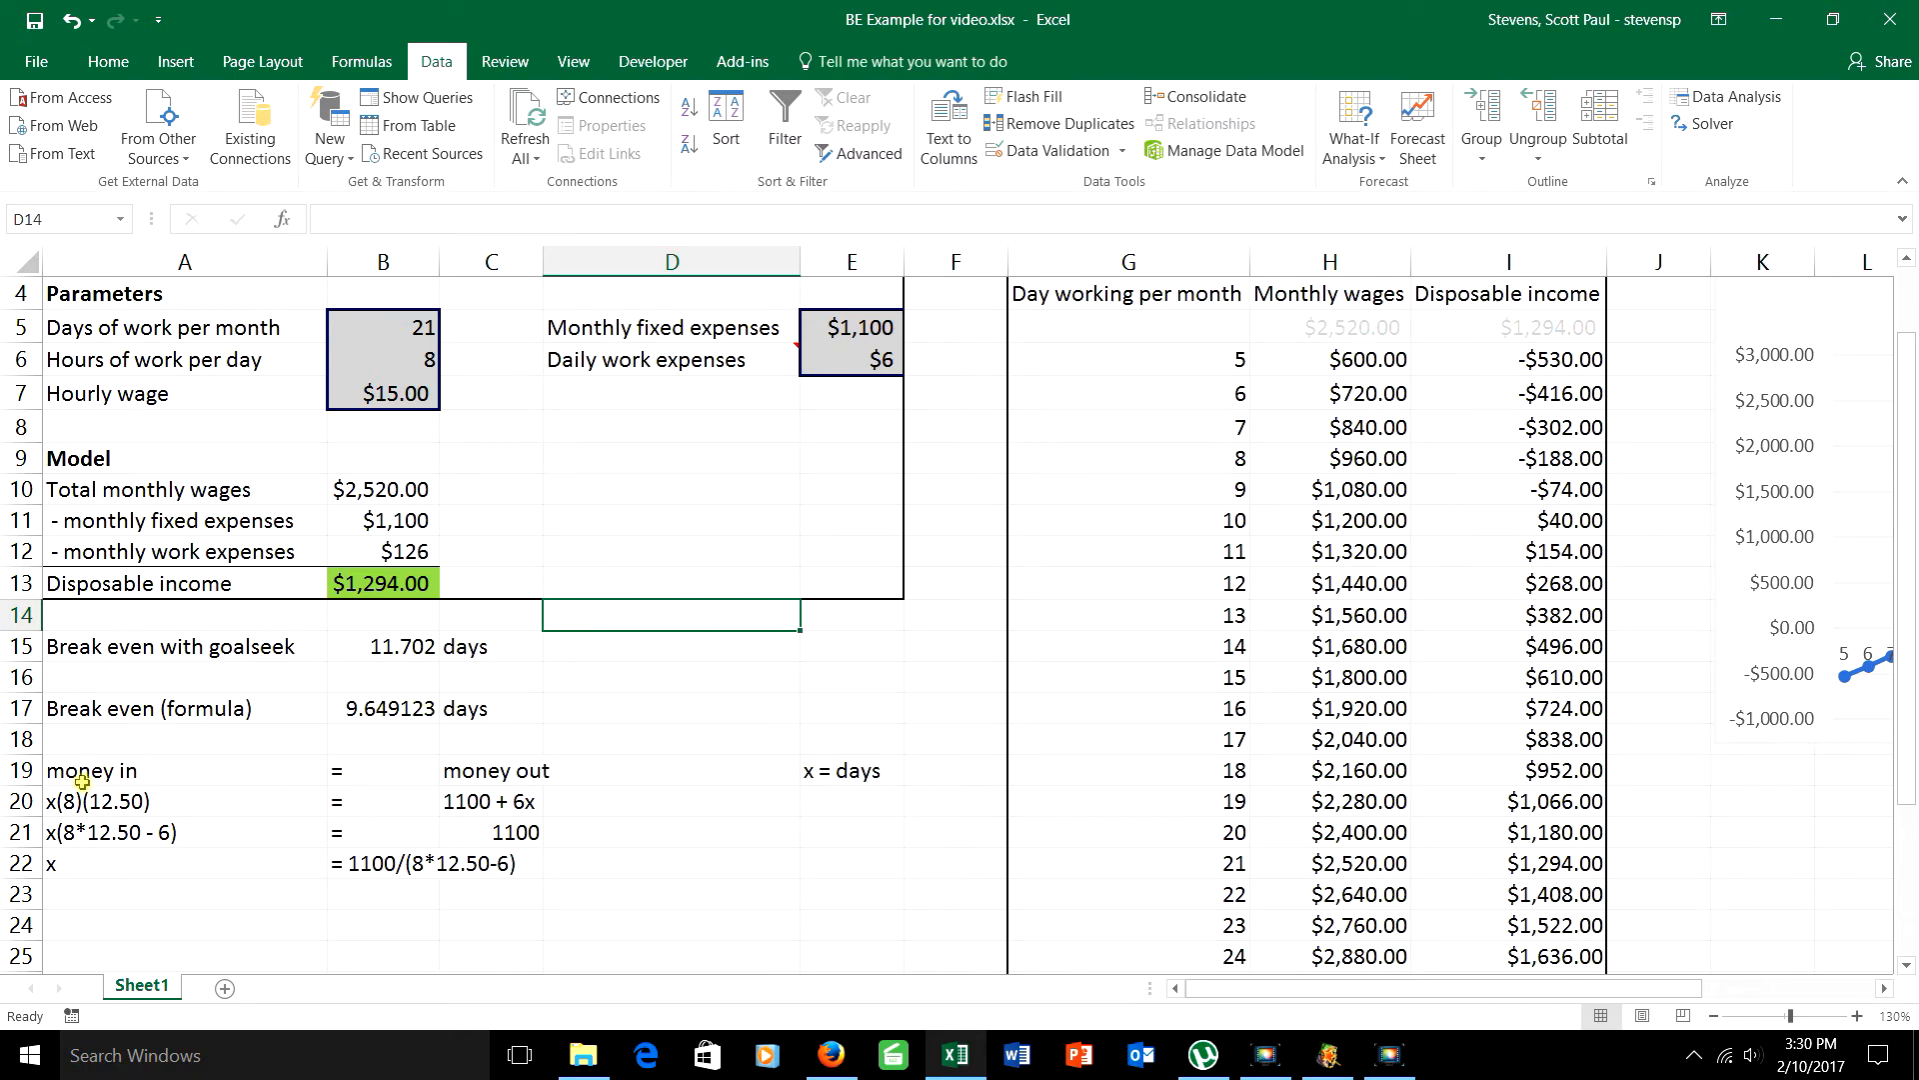
Step: Delete the break-even derivation notes in A19:E23
left_click_drag(90, 772, 831, 887)
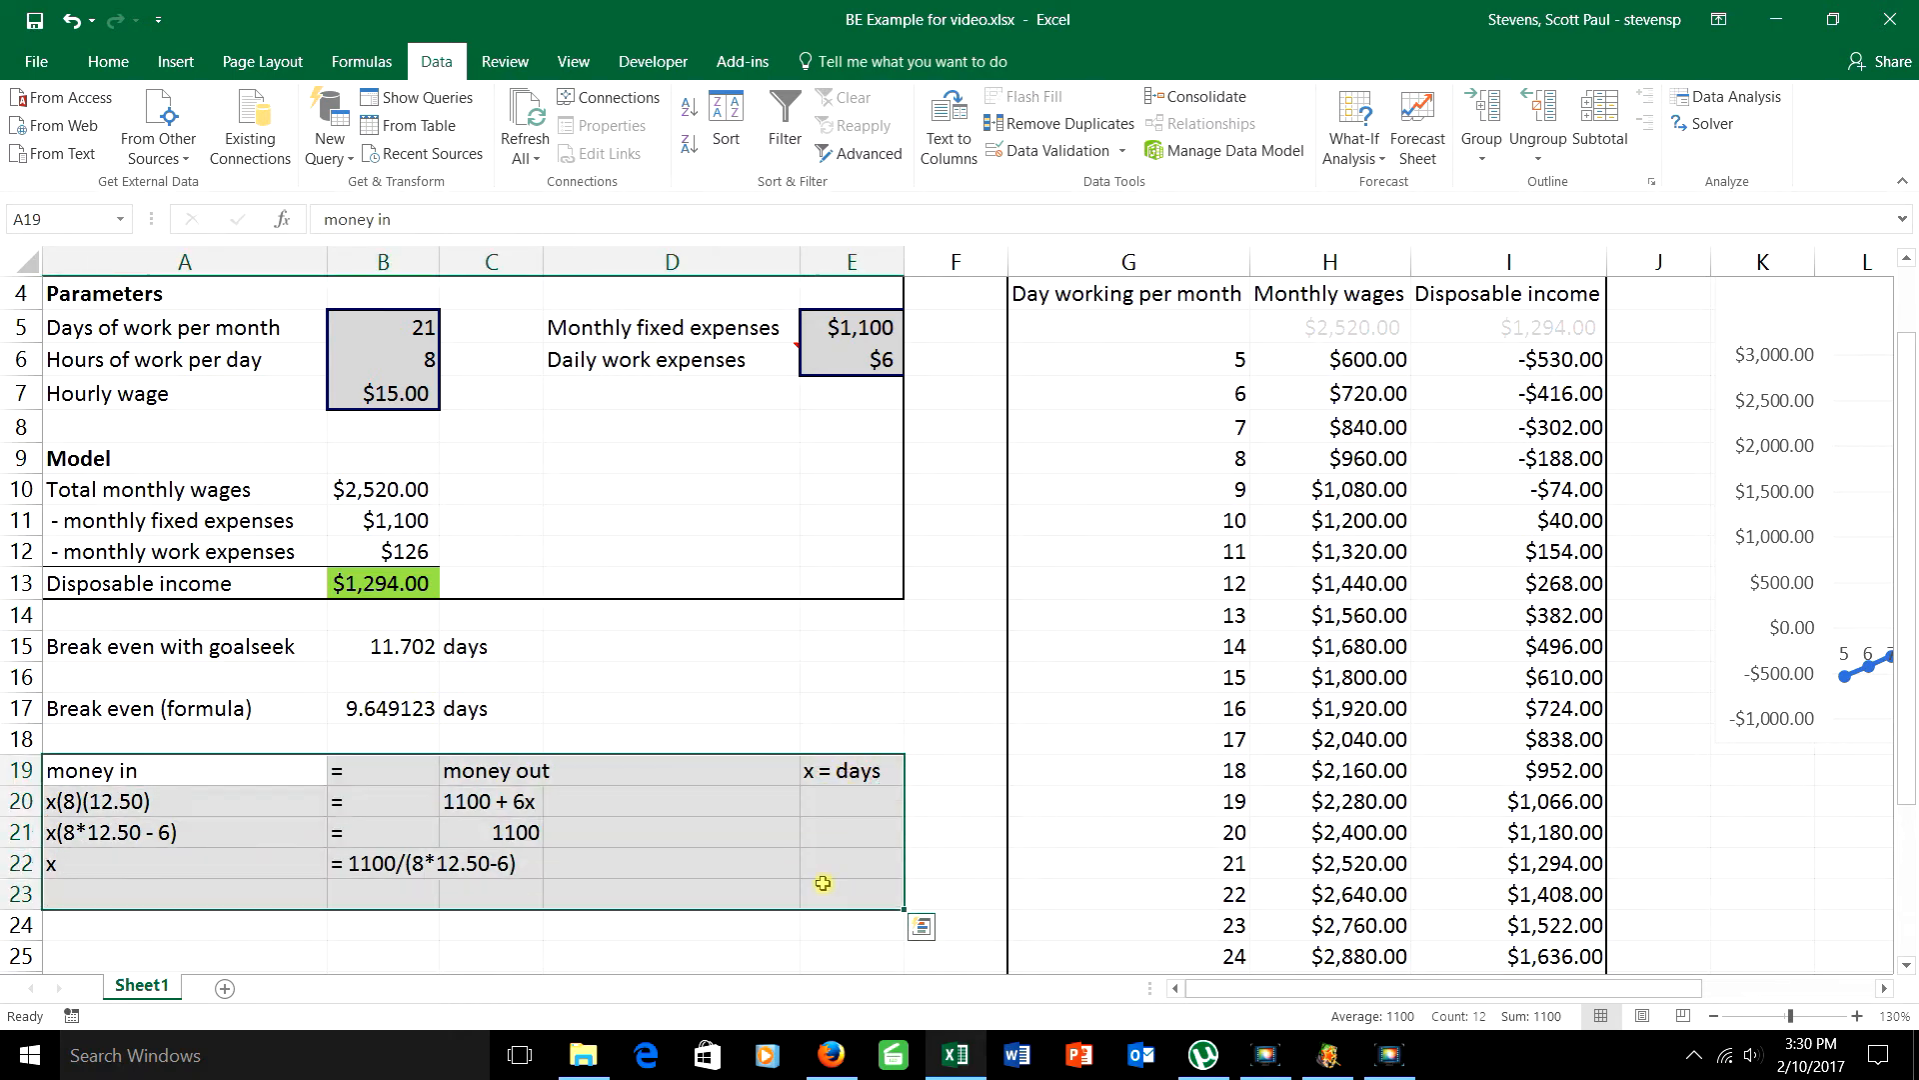
key("Delete")
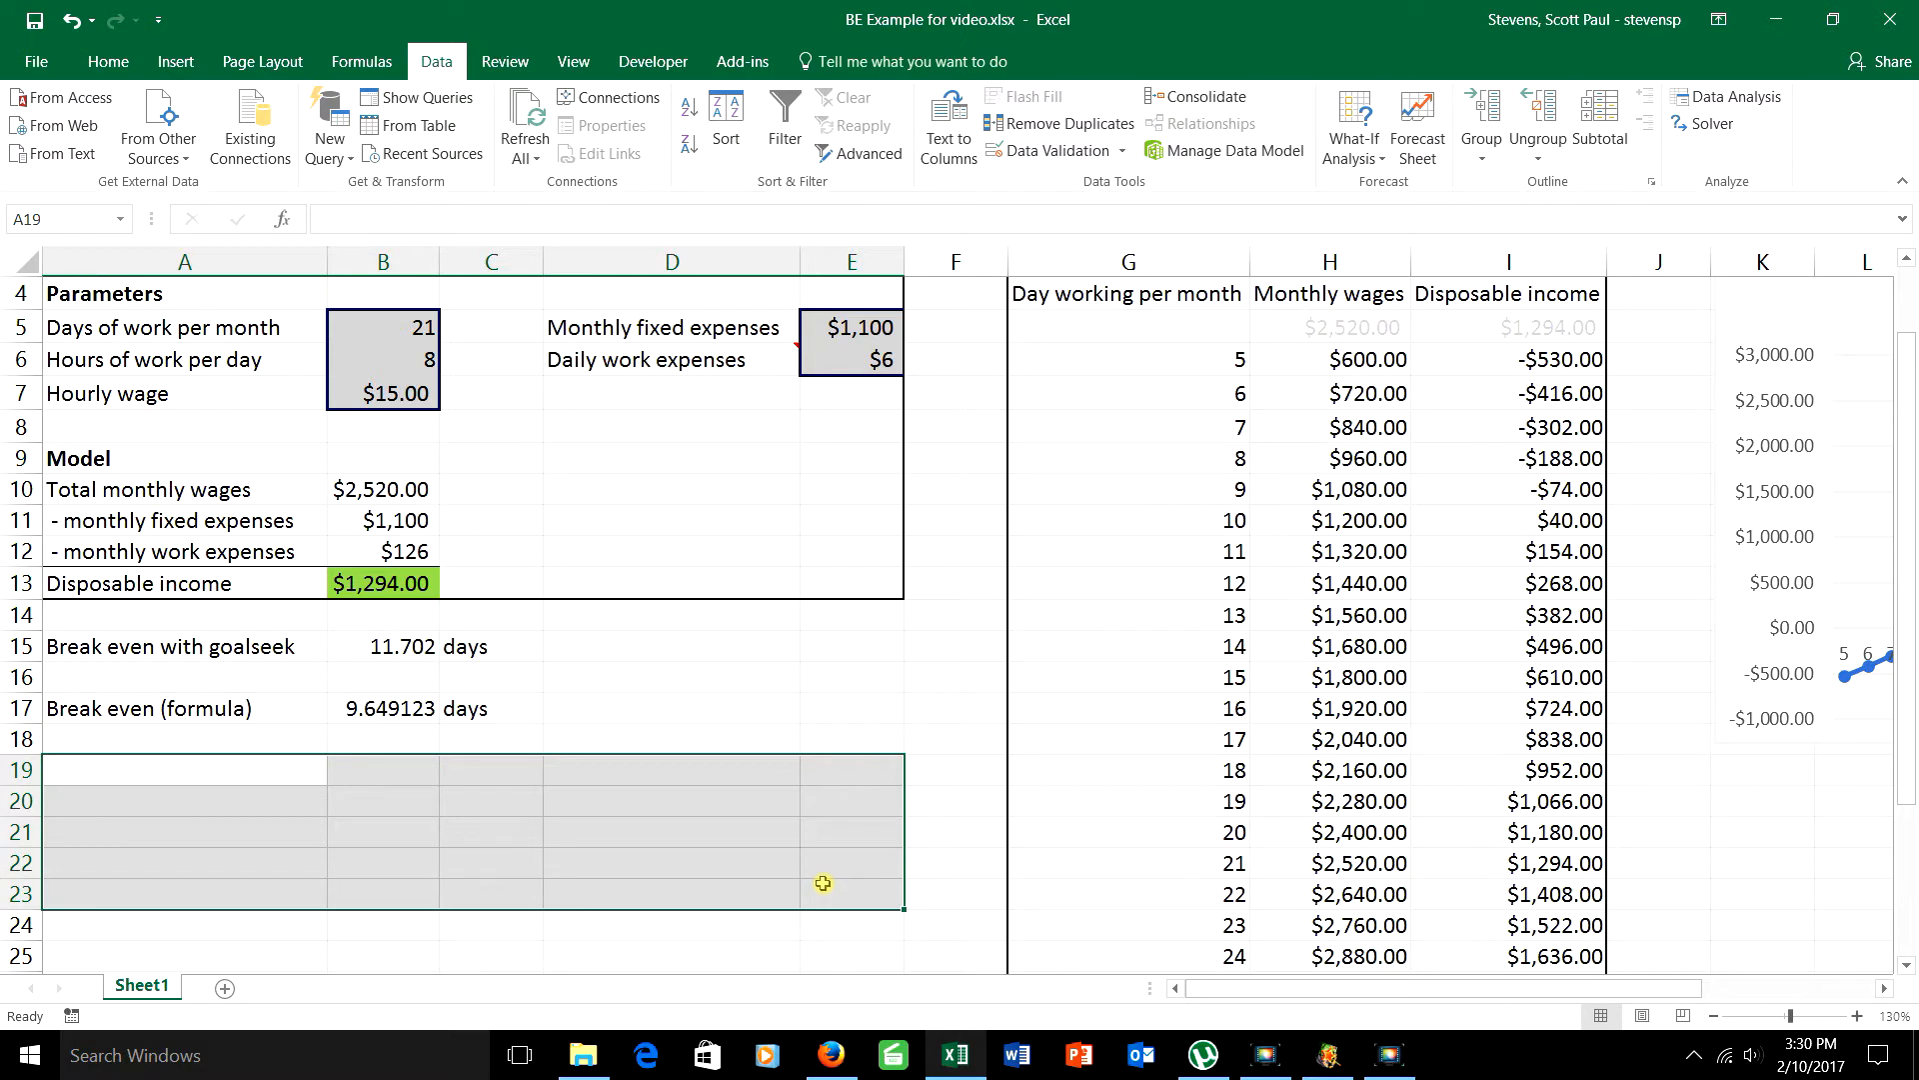
left_click(754, 738)
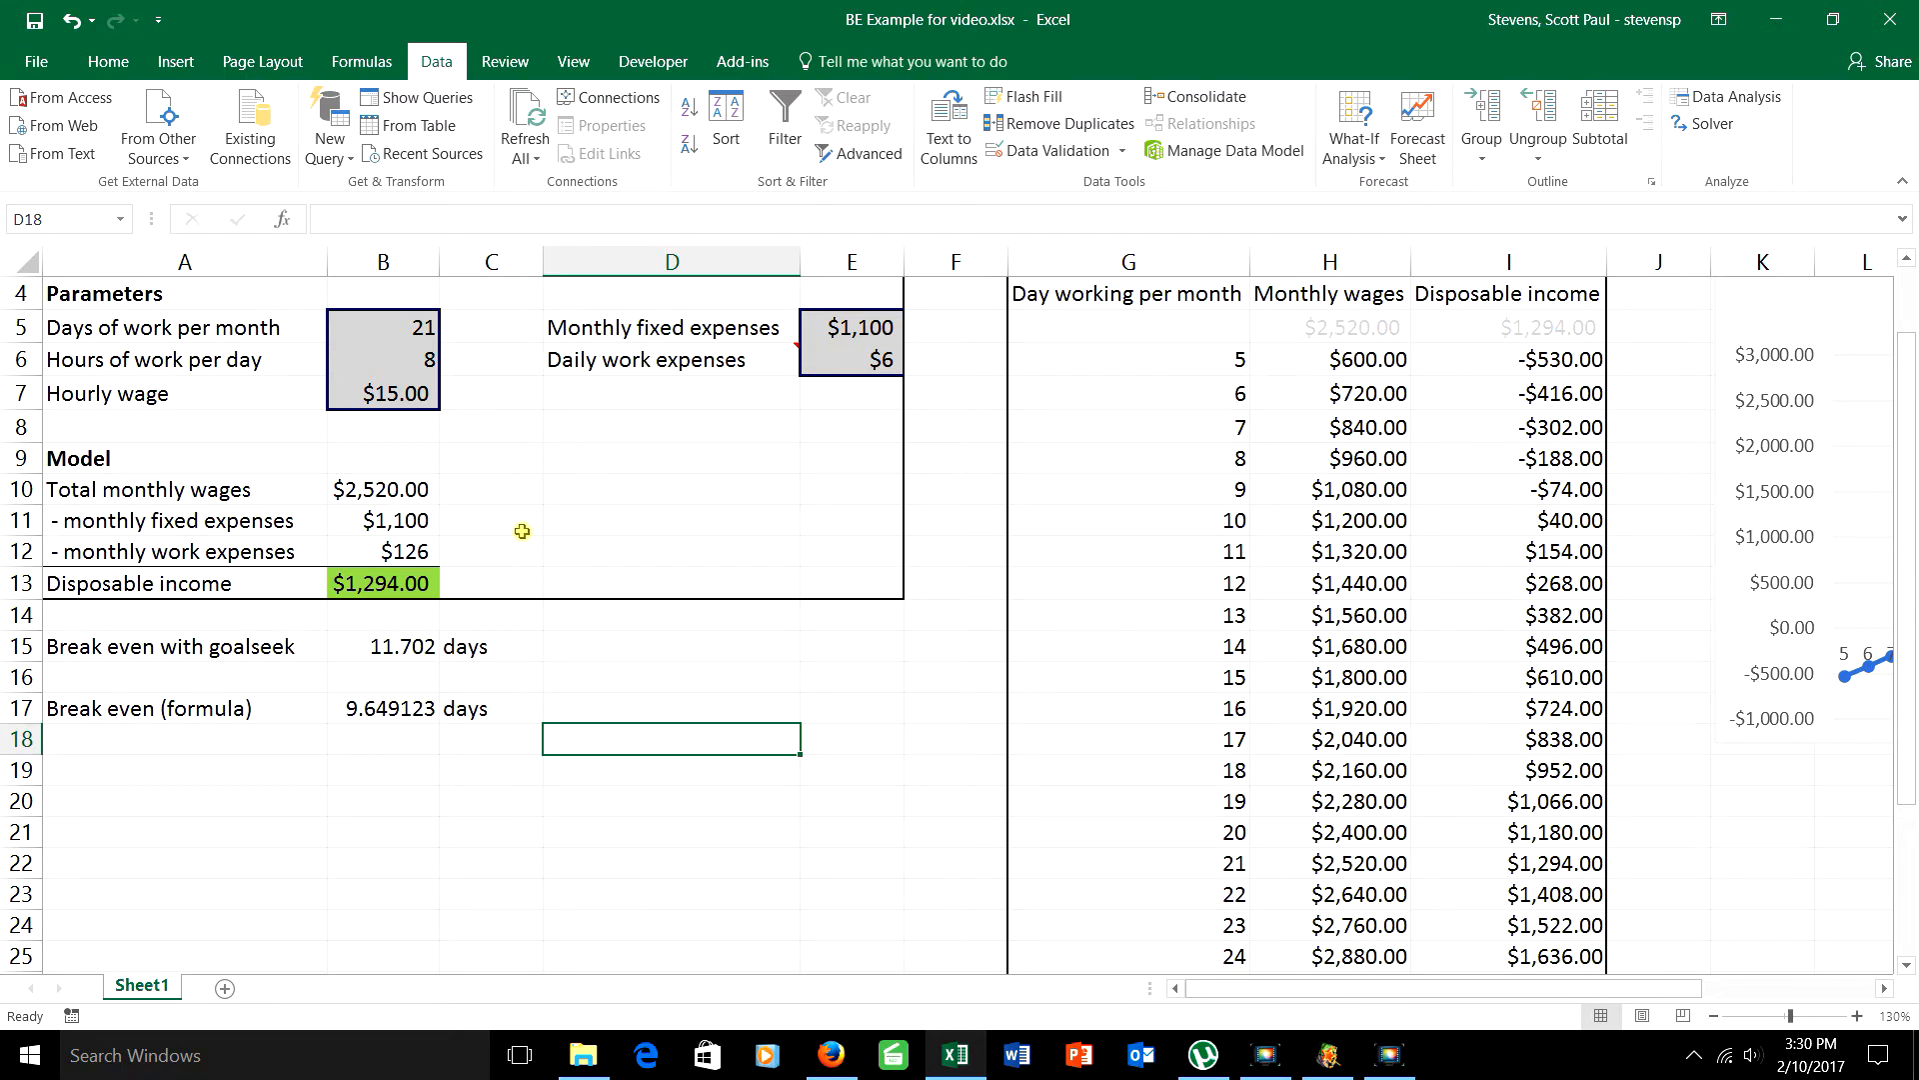
left_click_drag(412, 330, 405, 400)
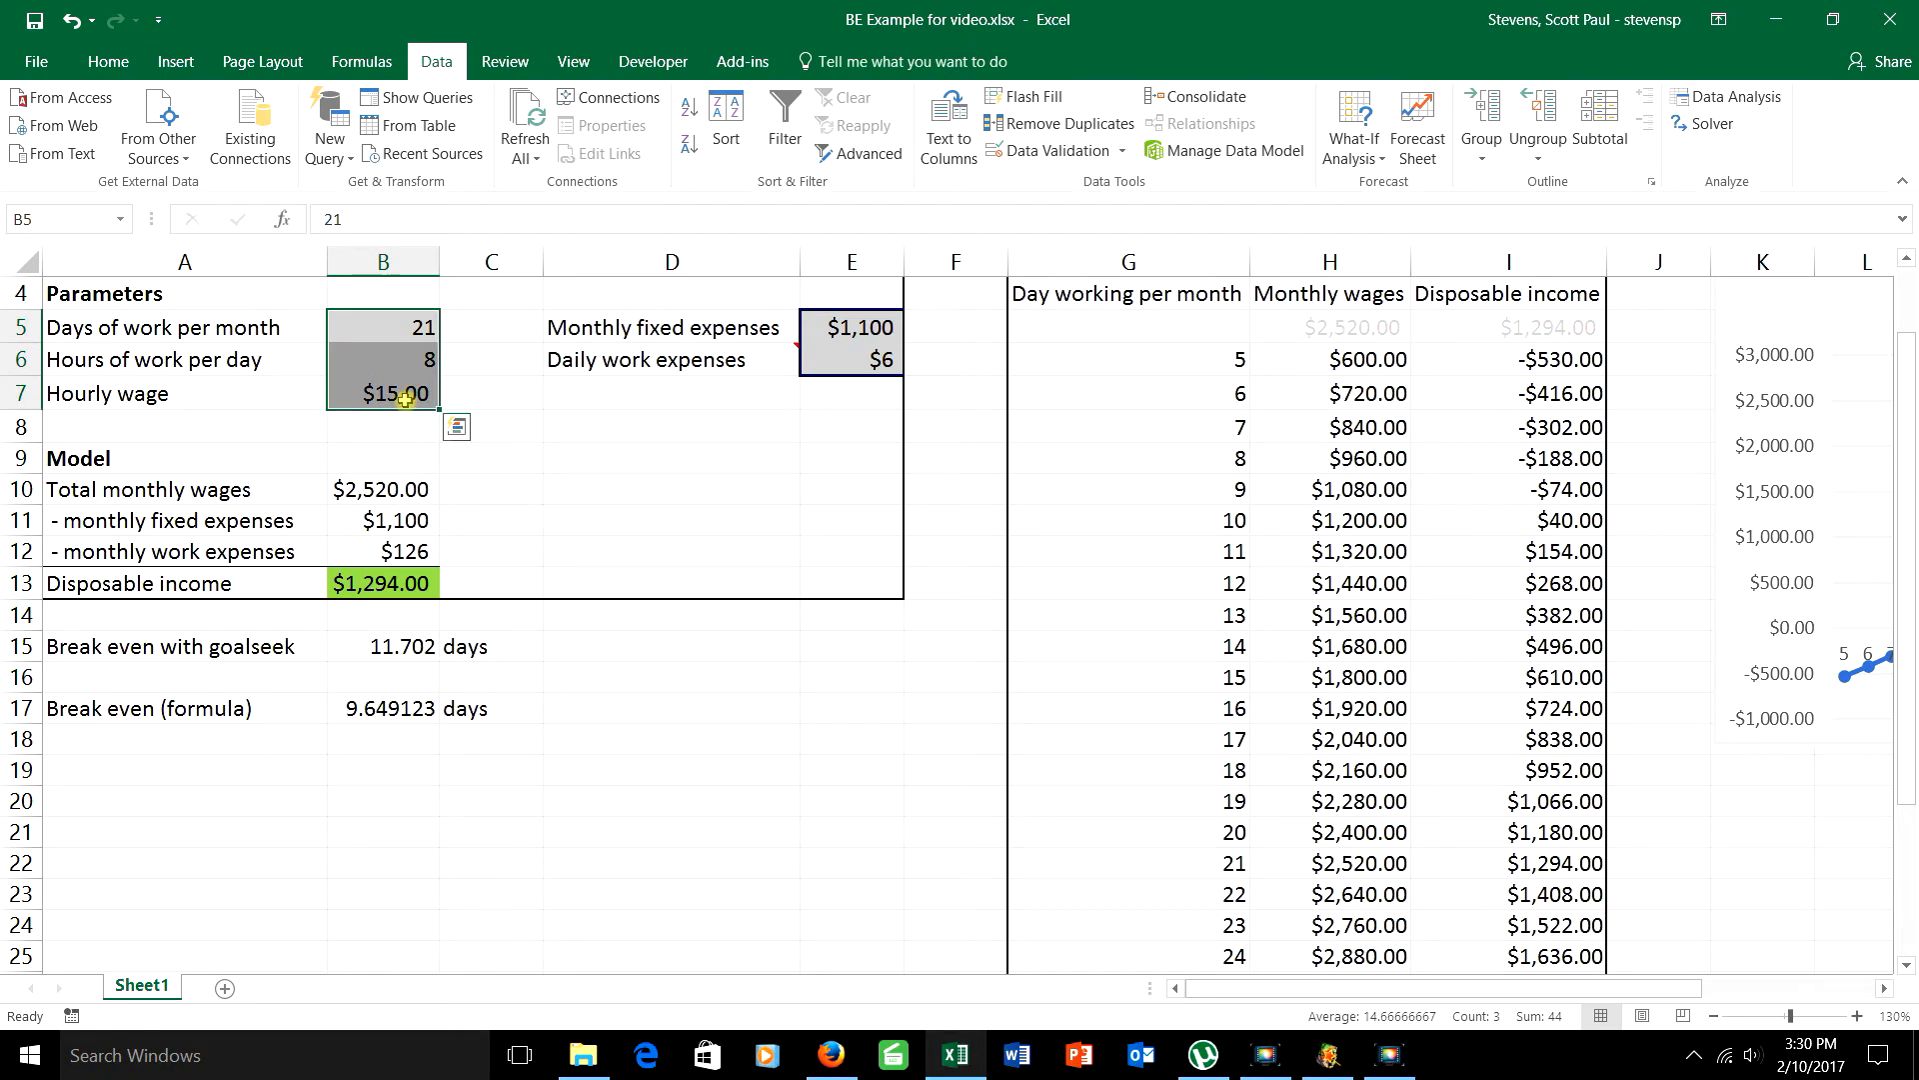
left_click(616, 480)
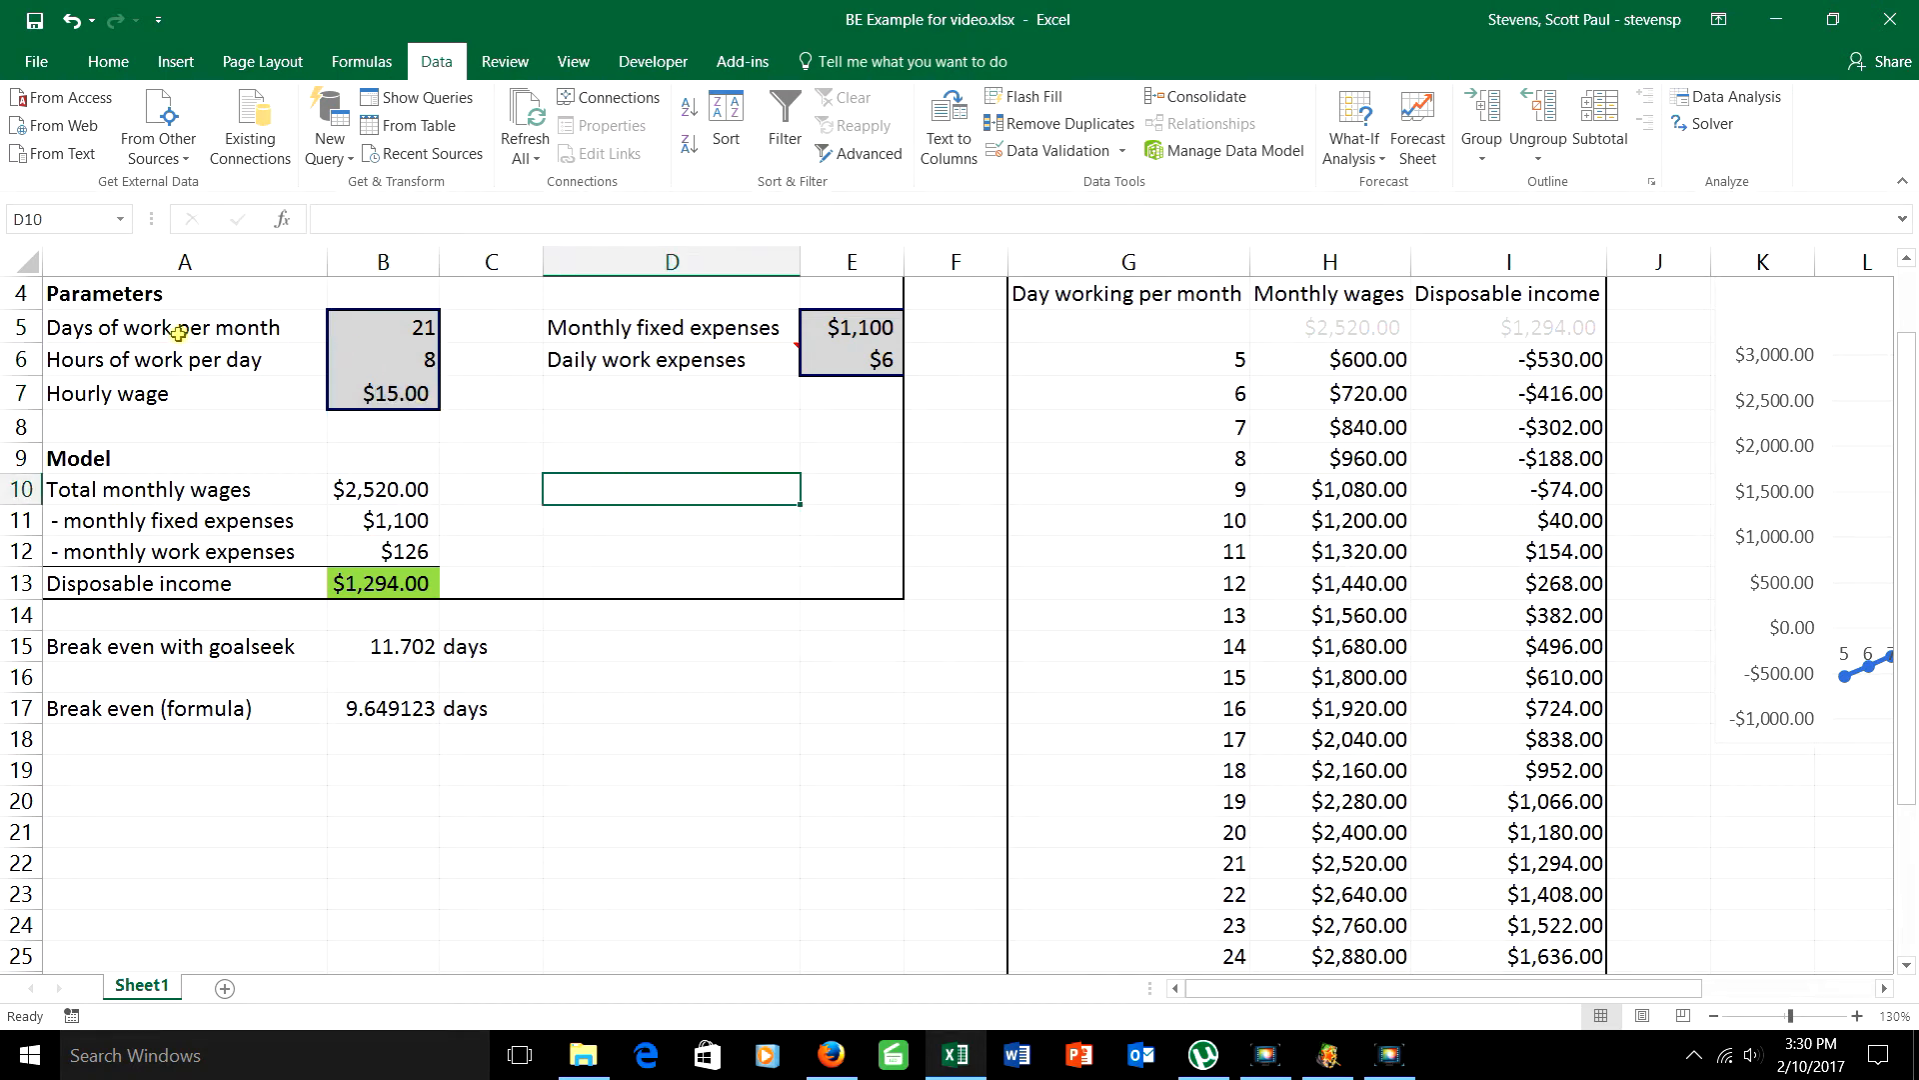
Step: Name the days of work per month cell B5 "Days_Work"
left_click(422, 326)
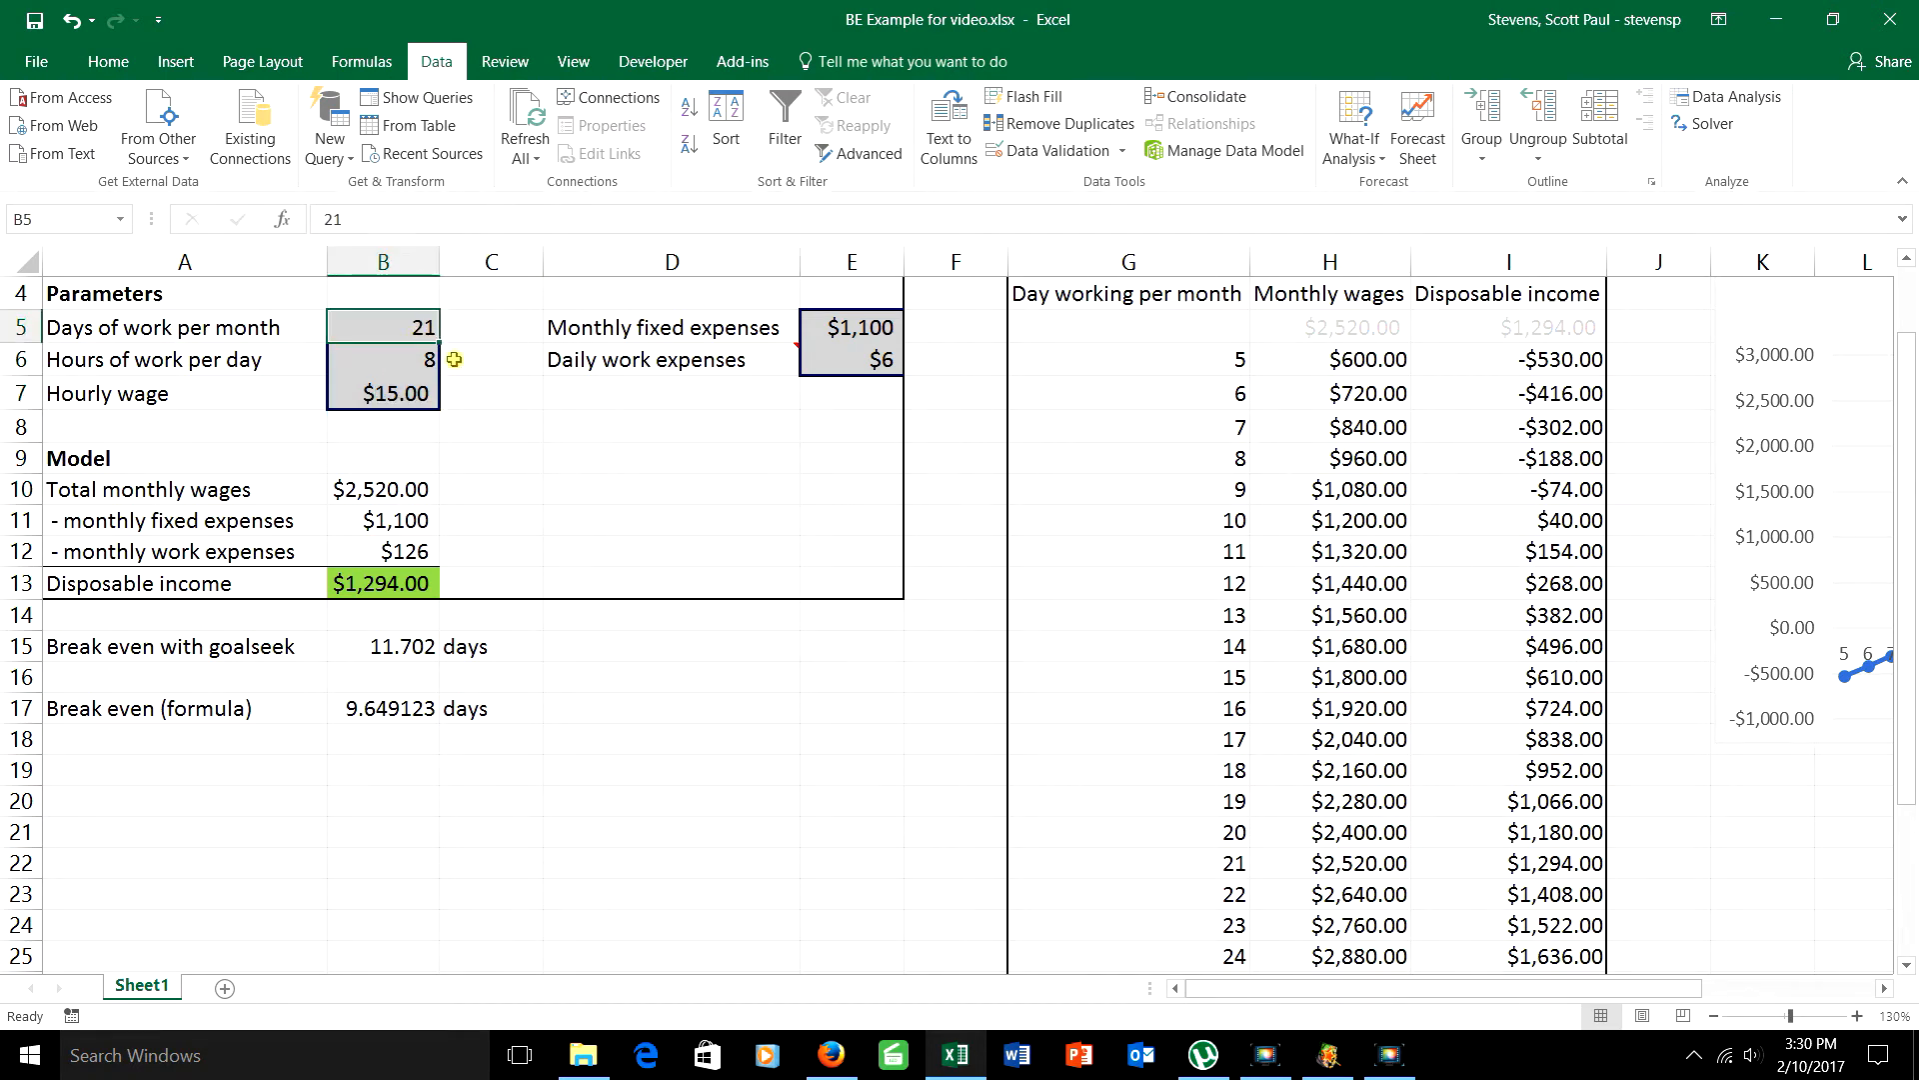
left_click(38, 217)
type("Days_Work")
key("Return")
key("Return")
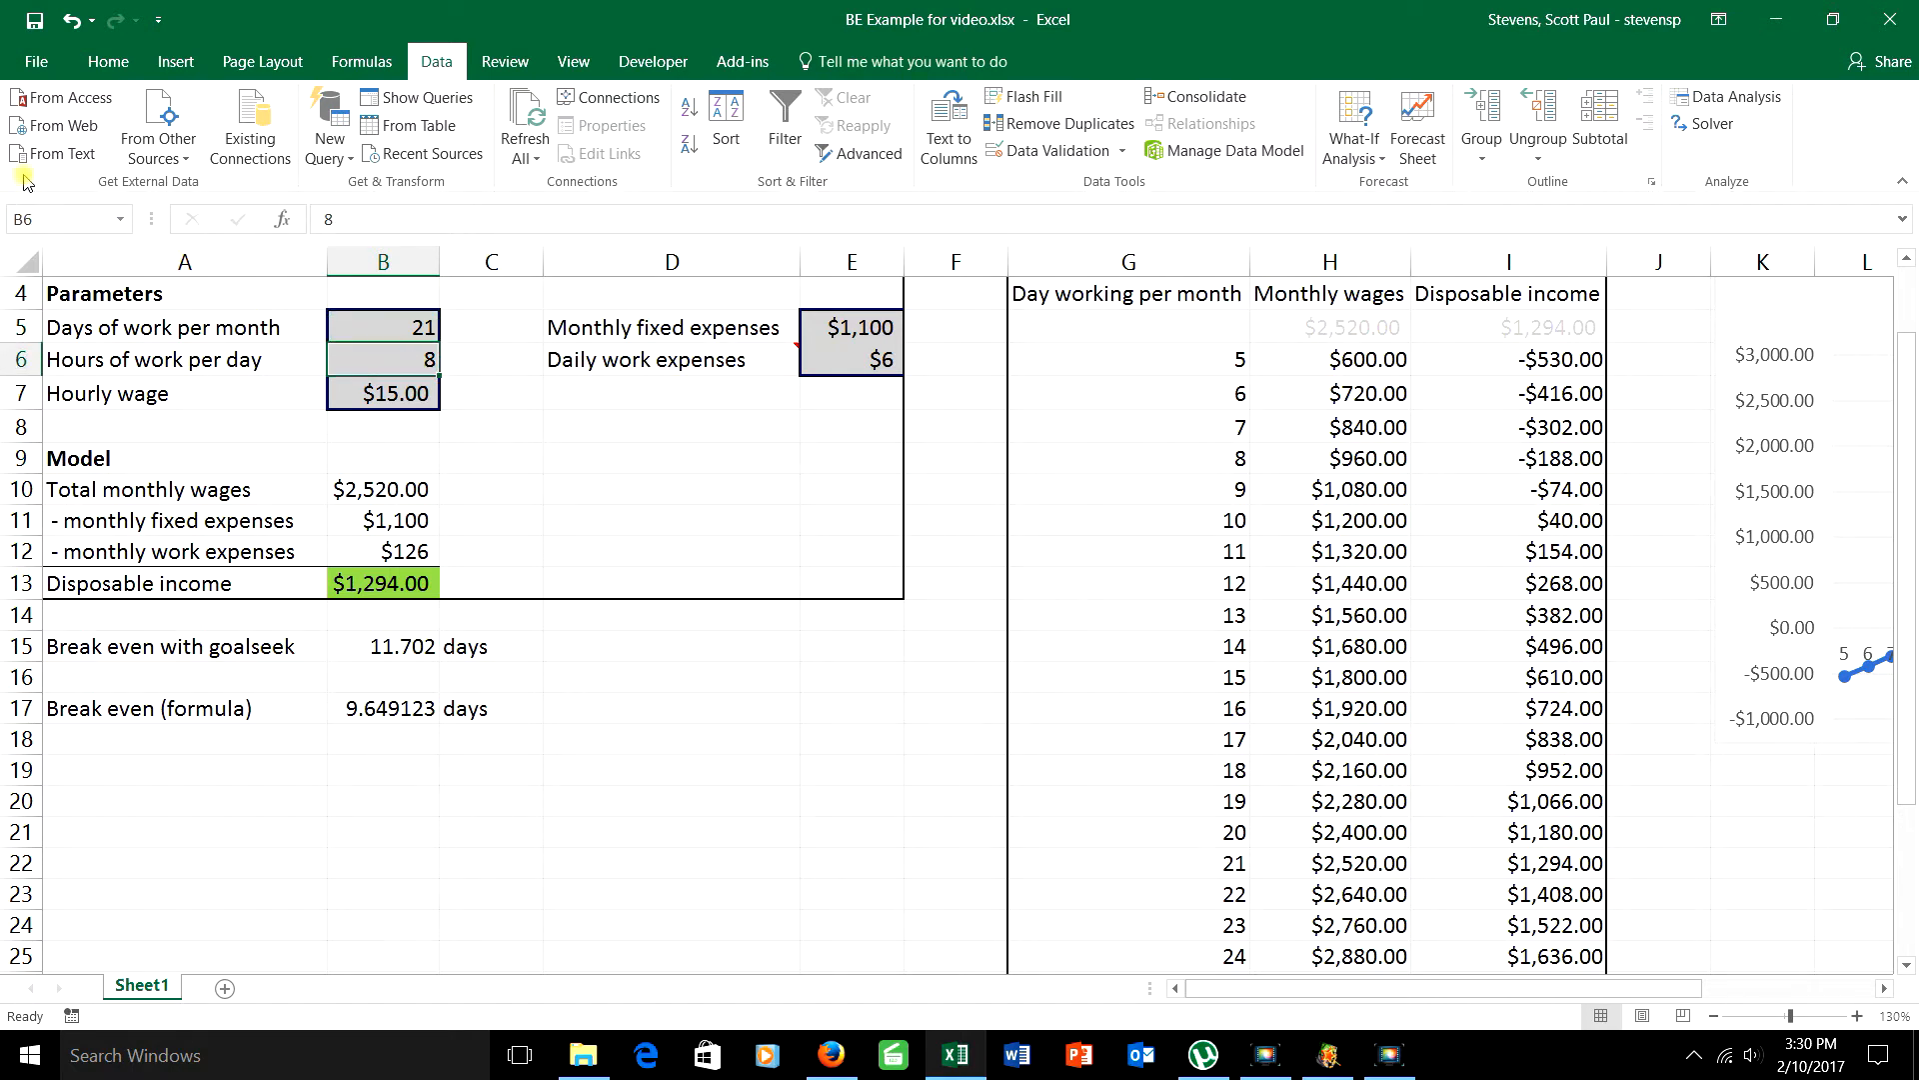
Step: Name the hours of work per day cell B6 "HrPerDay"
left_click(25, 217)
type("HrPerDay")
key("Return")
Step: Name the hourly wage cell B7 "Hr_Wage"
left_click(375, 389)
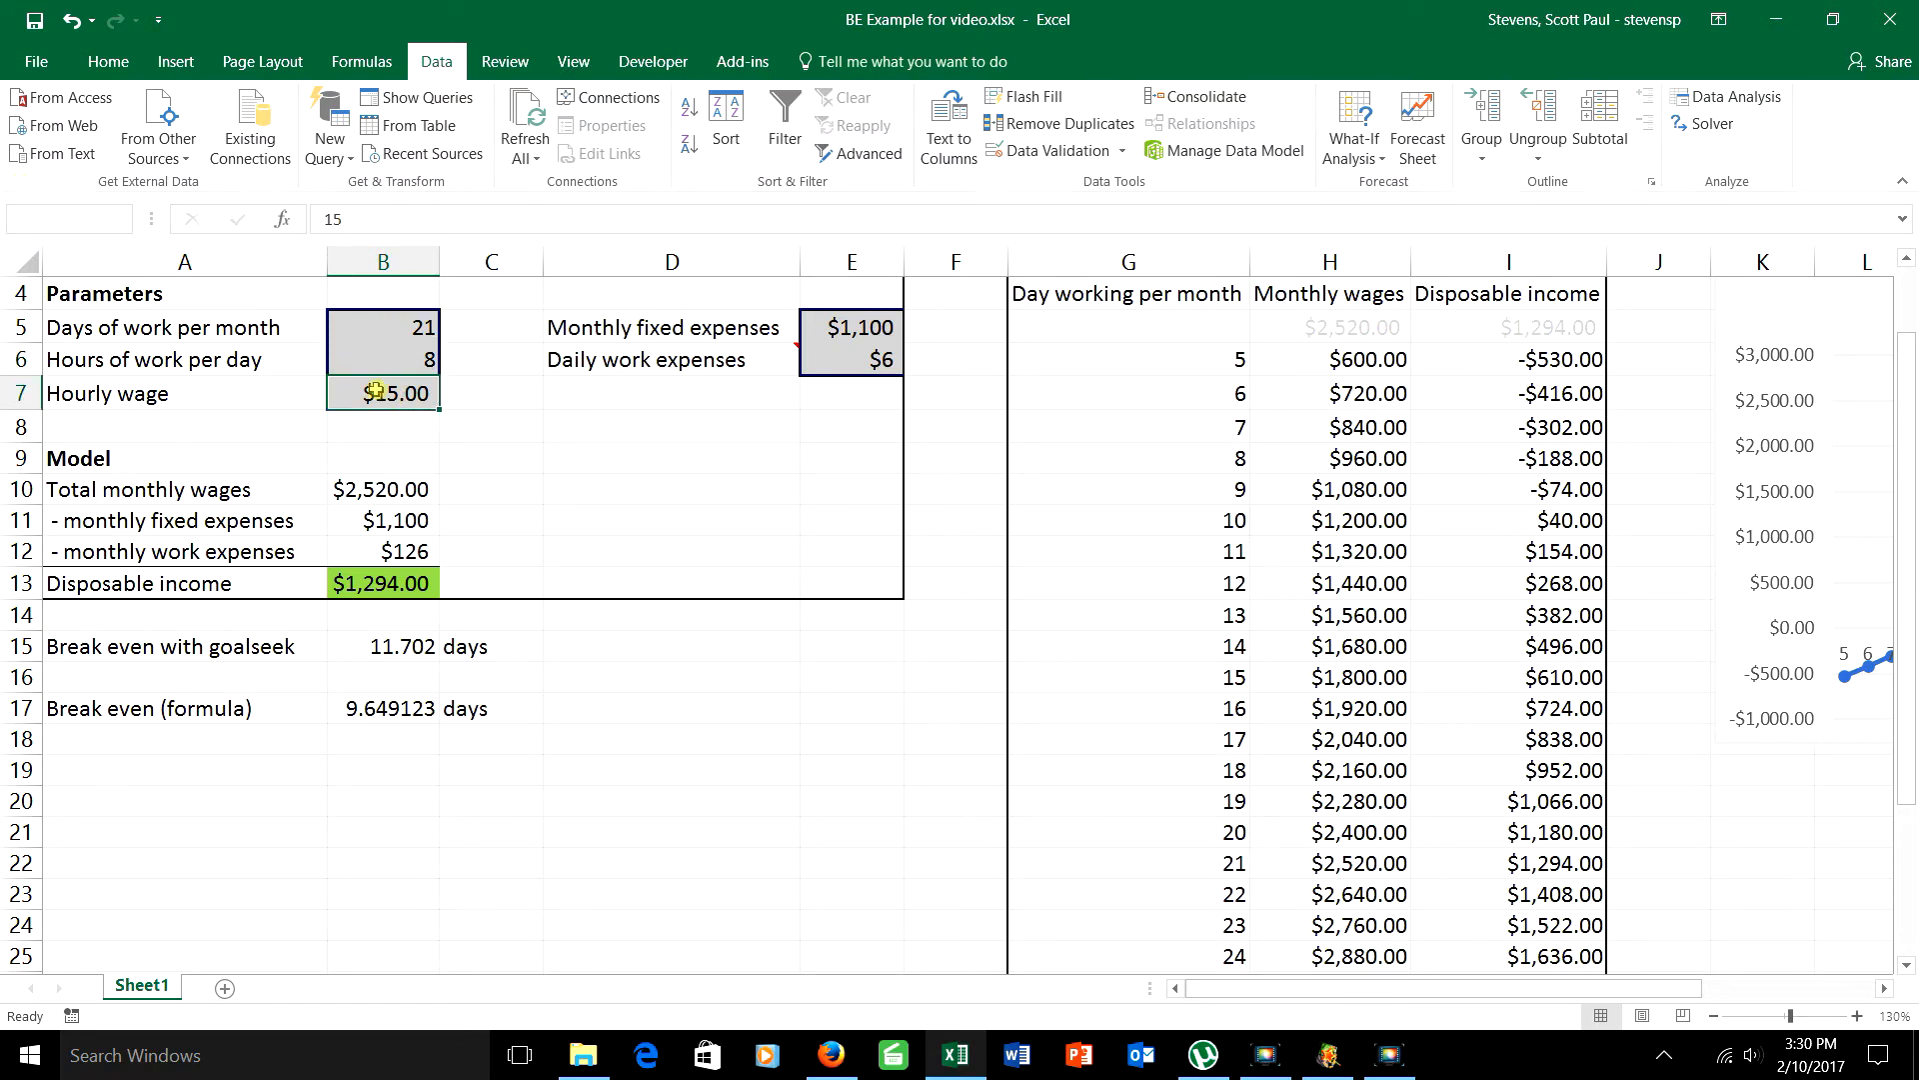
left_click(62, 219)
type("Hr_Wage")
key("Return")
Step: Name the disposable income cell B13 "Disp_Inc"
left_click(394, 580)
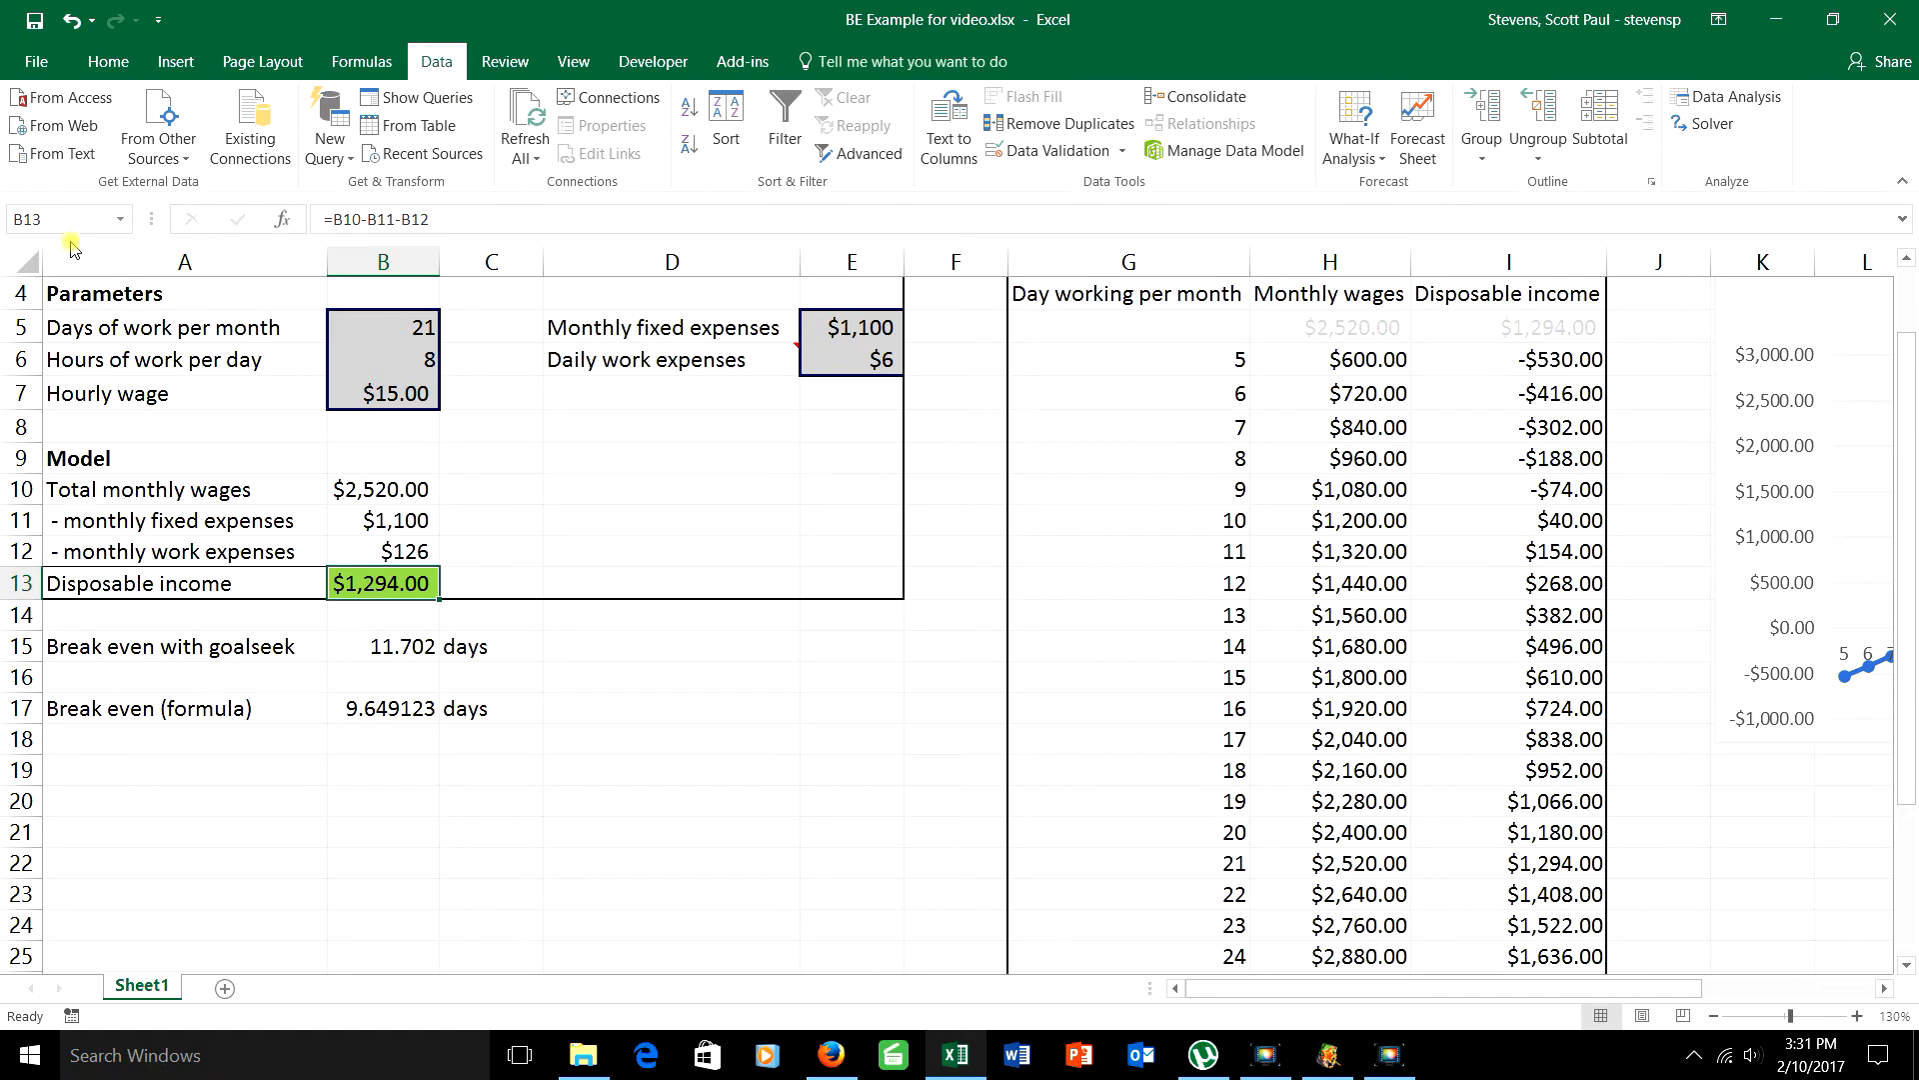
left_click(74, 219)
type("Disp")
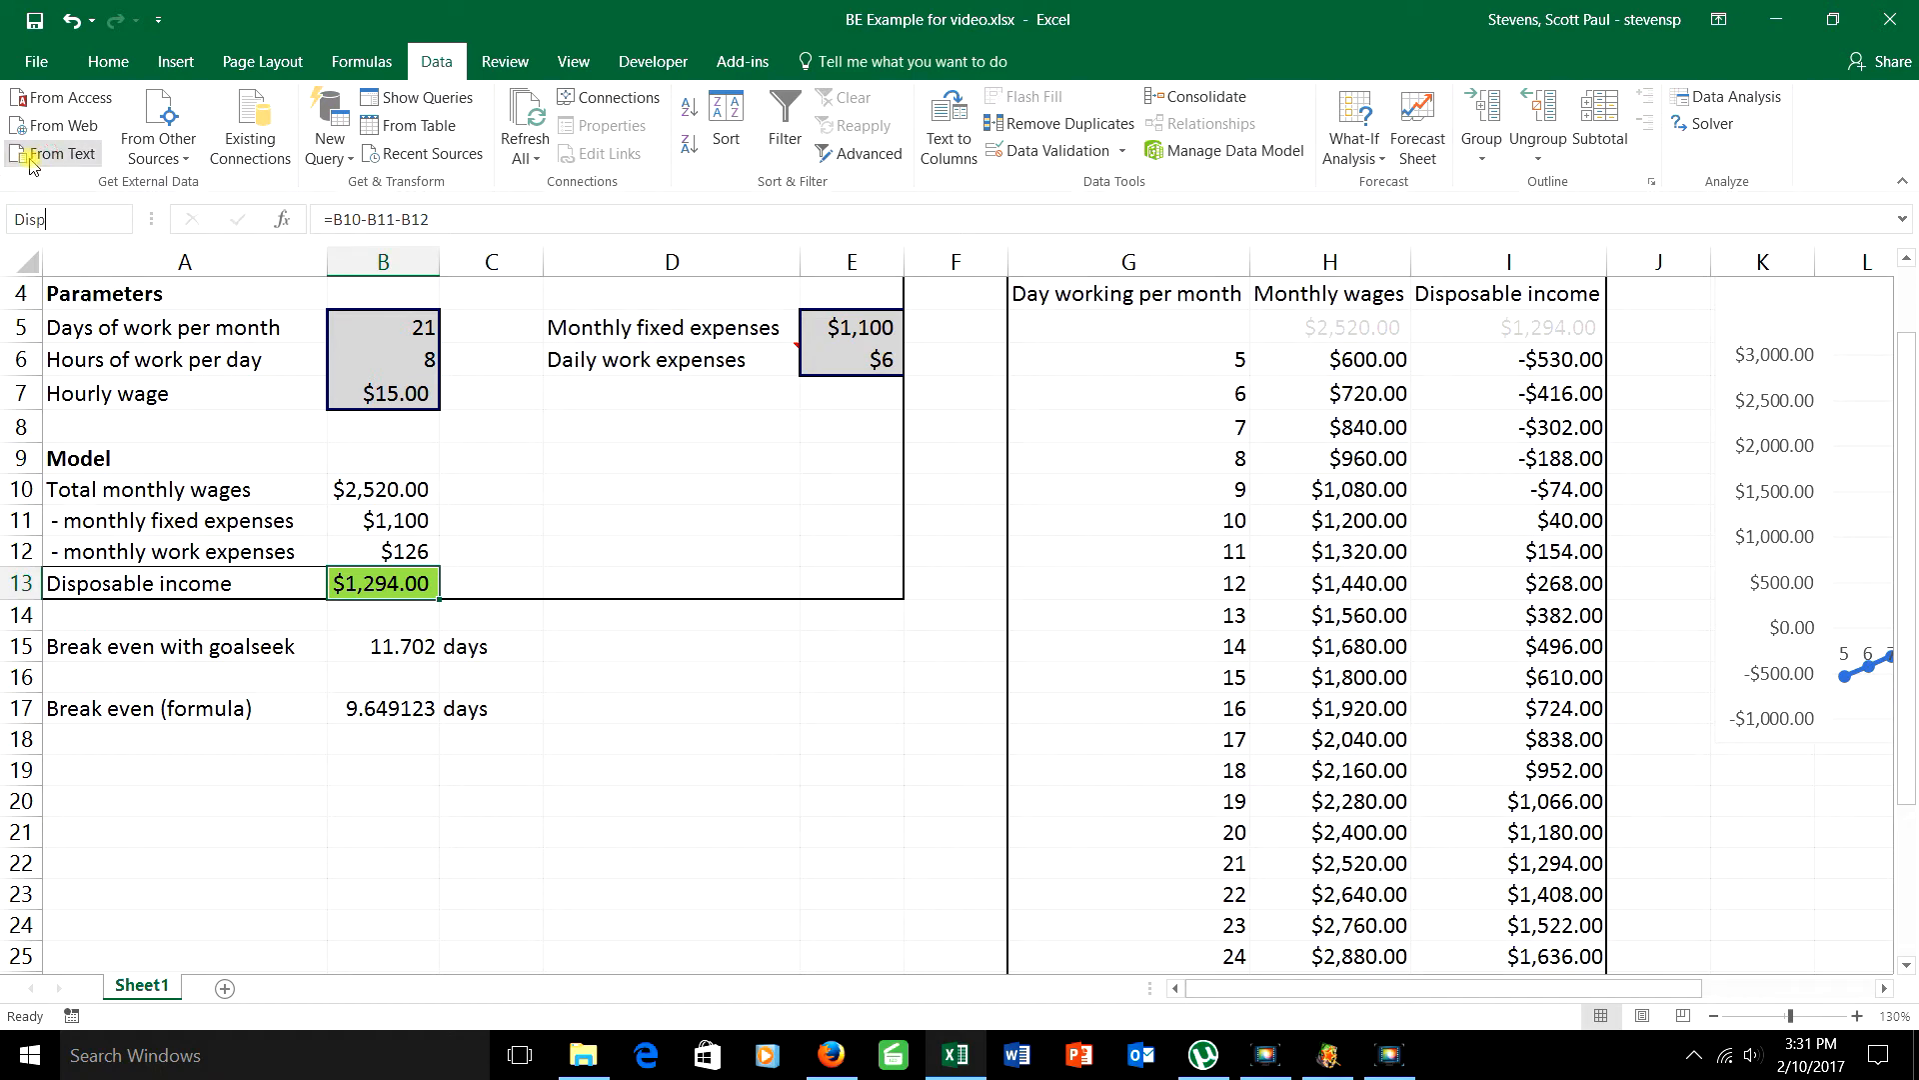
type("_Inc")
key("Return")
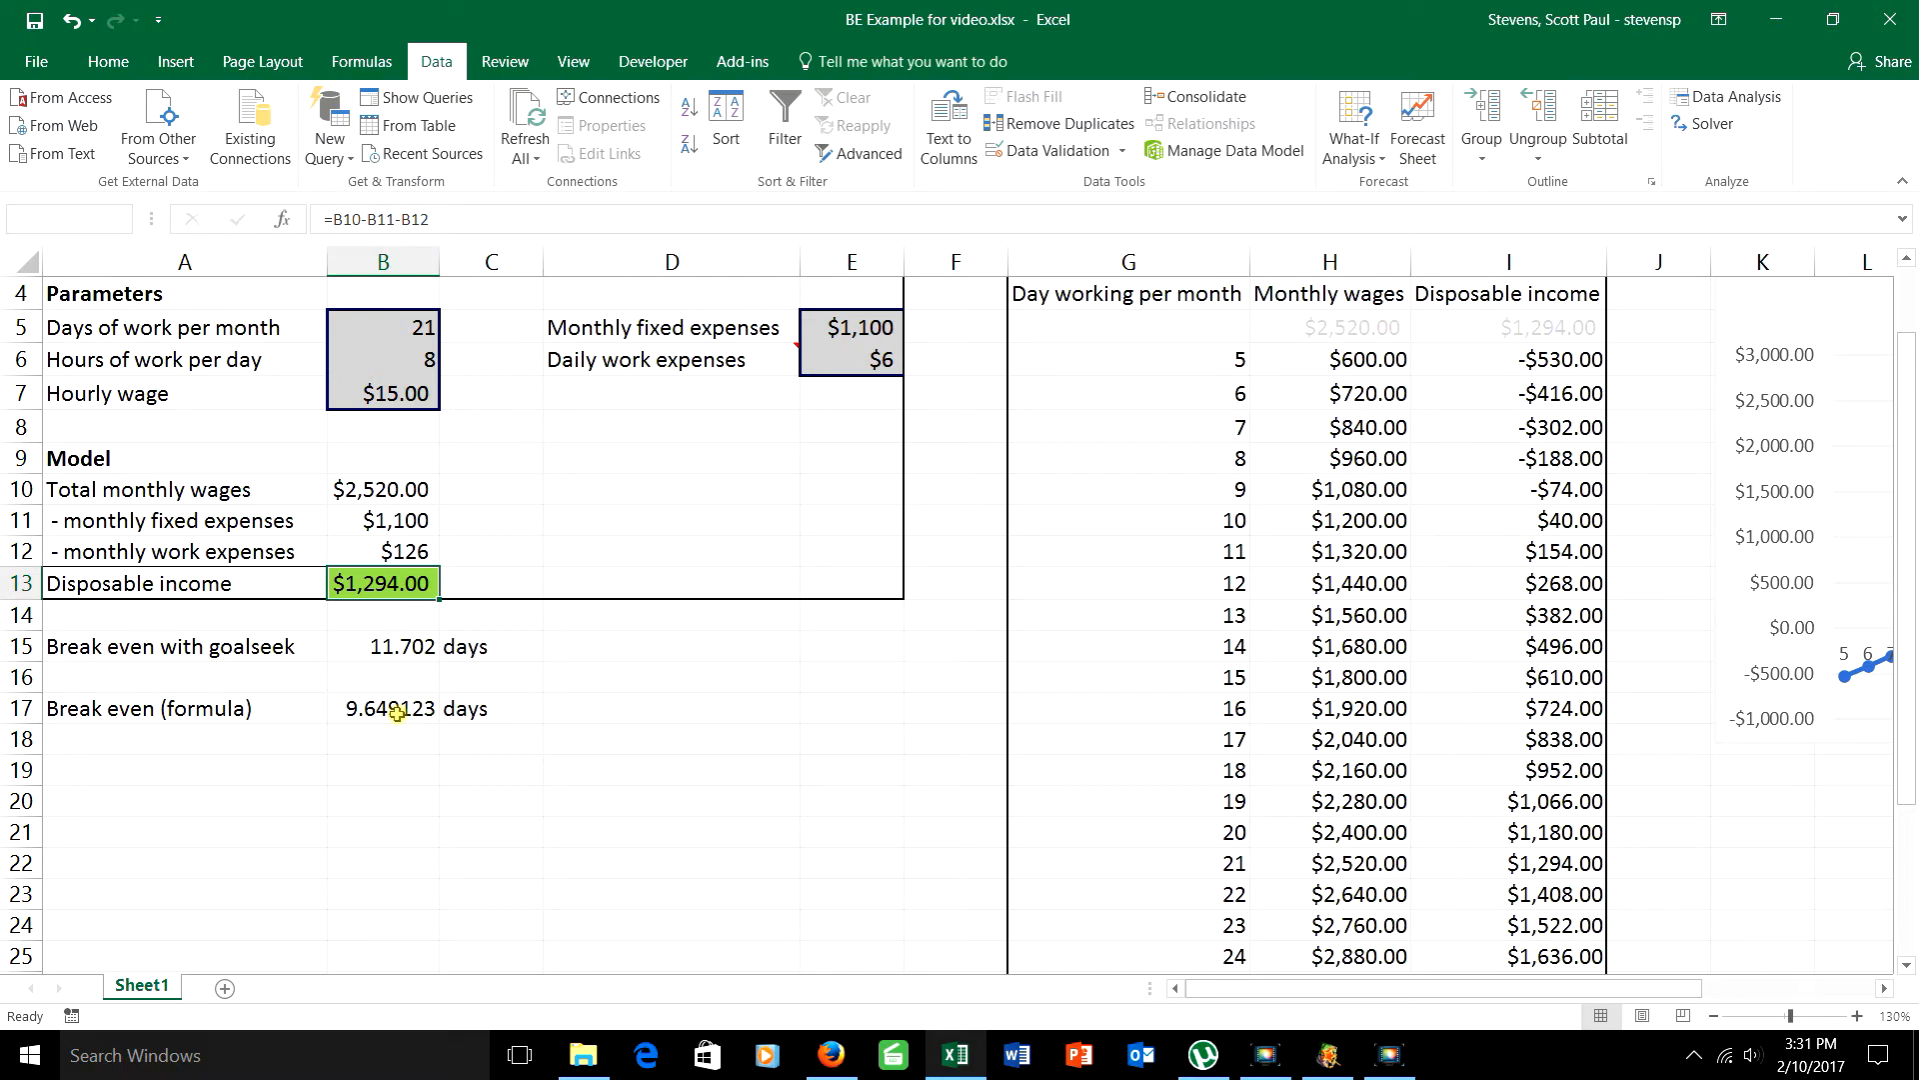
Step: Start a new what-if scenario in the Scenario Manager and name it "Long hrs, bad wage"
left_click(1345, 148)
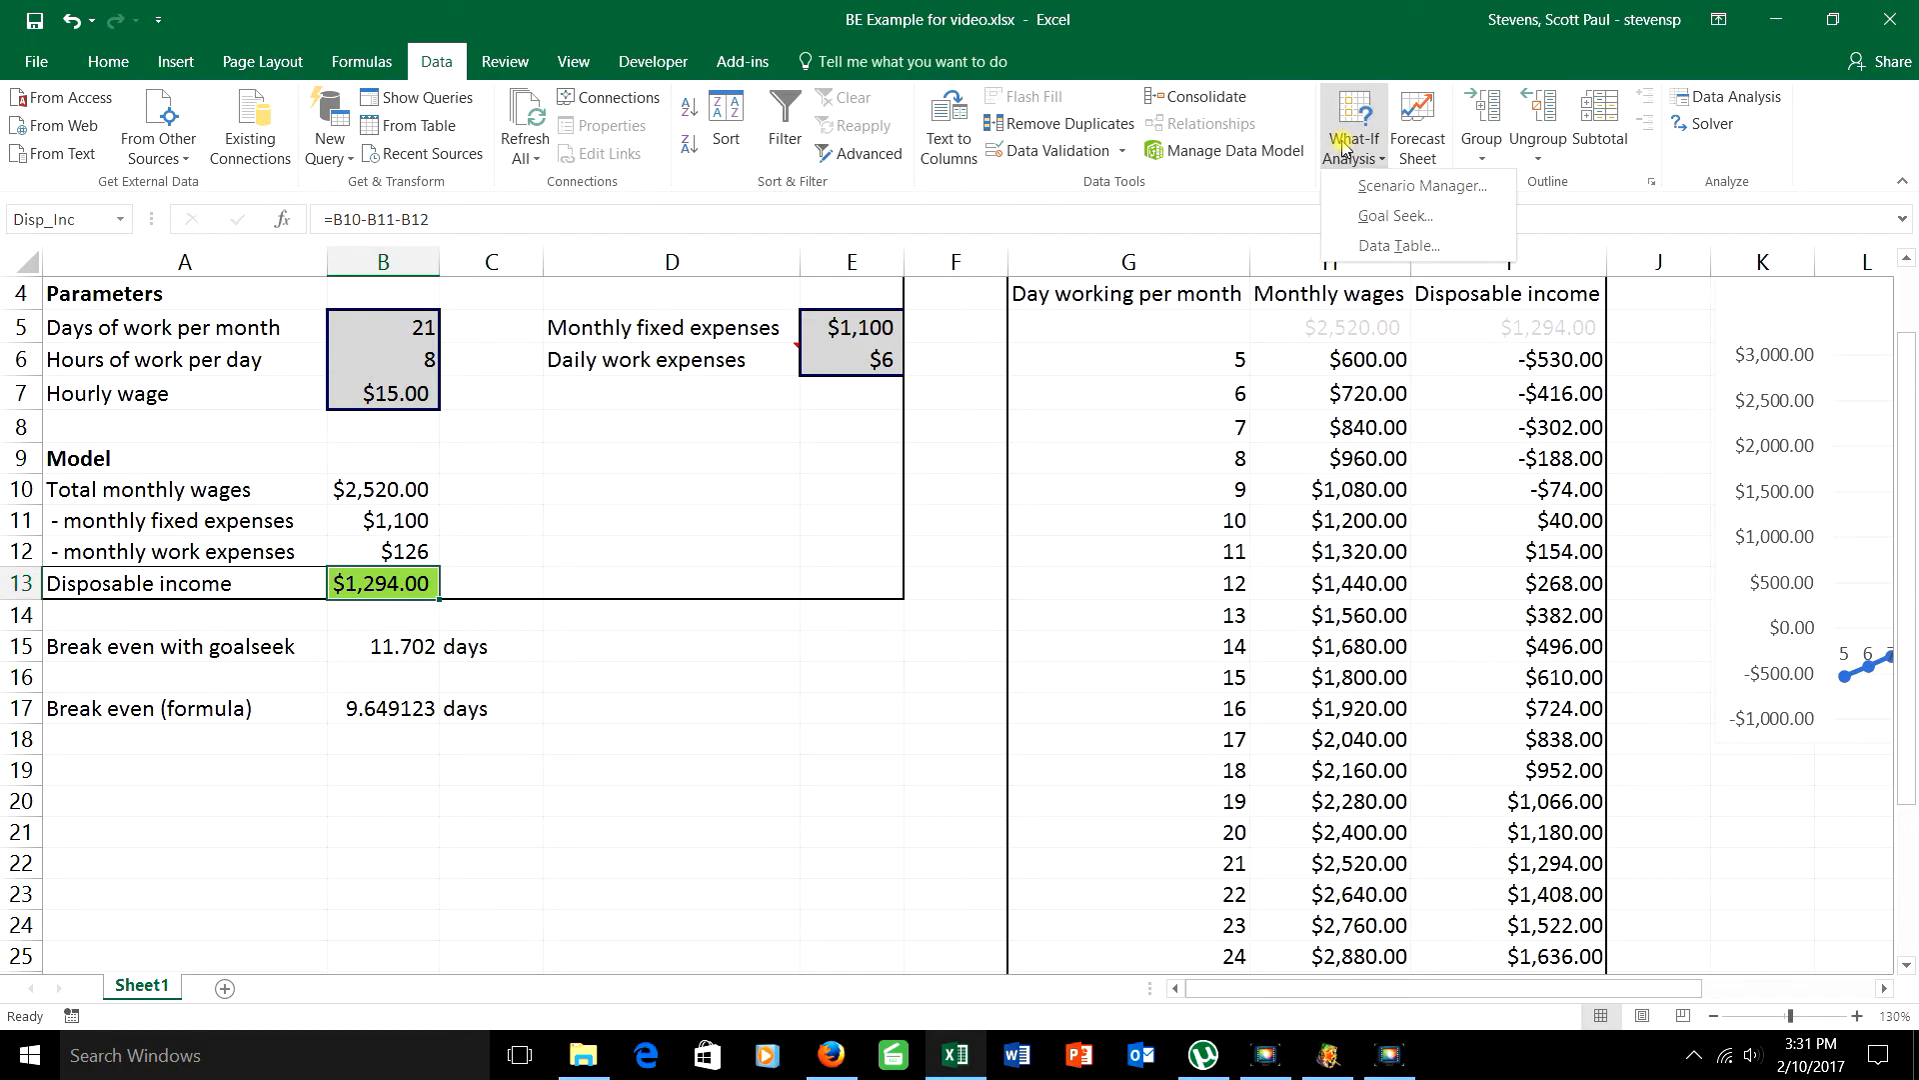
left_click(1369, 187)
left_click(1675, 436)
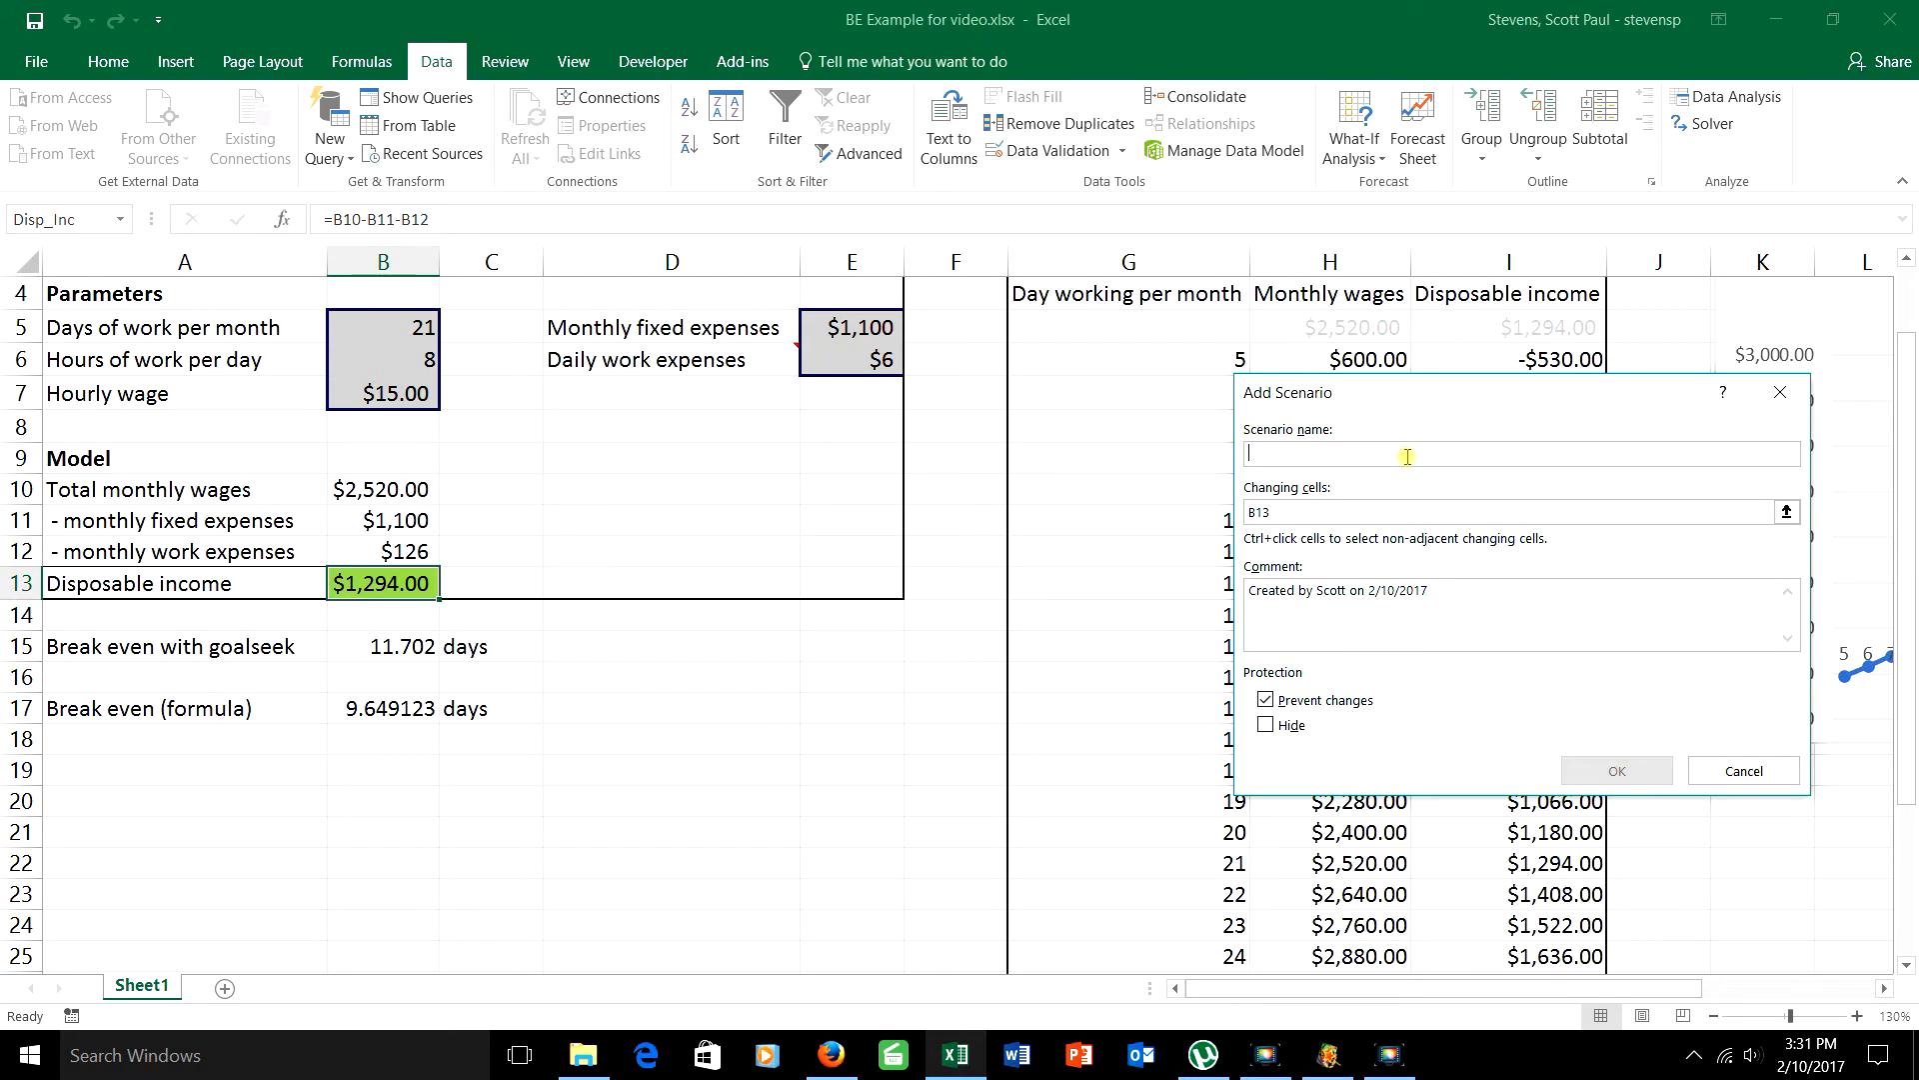
type("Long hrs, ba")
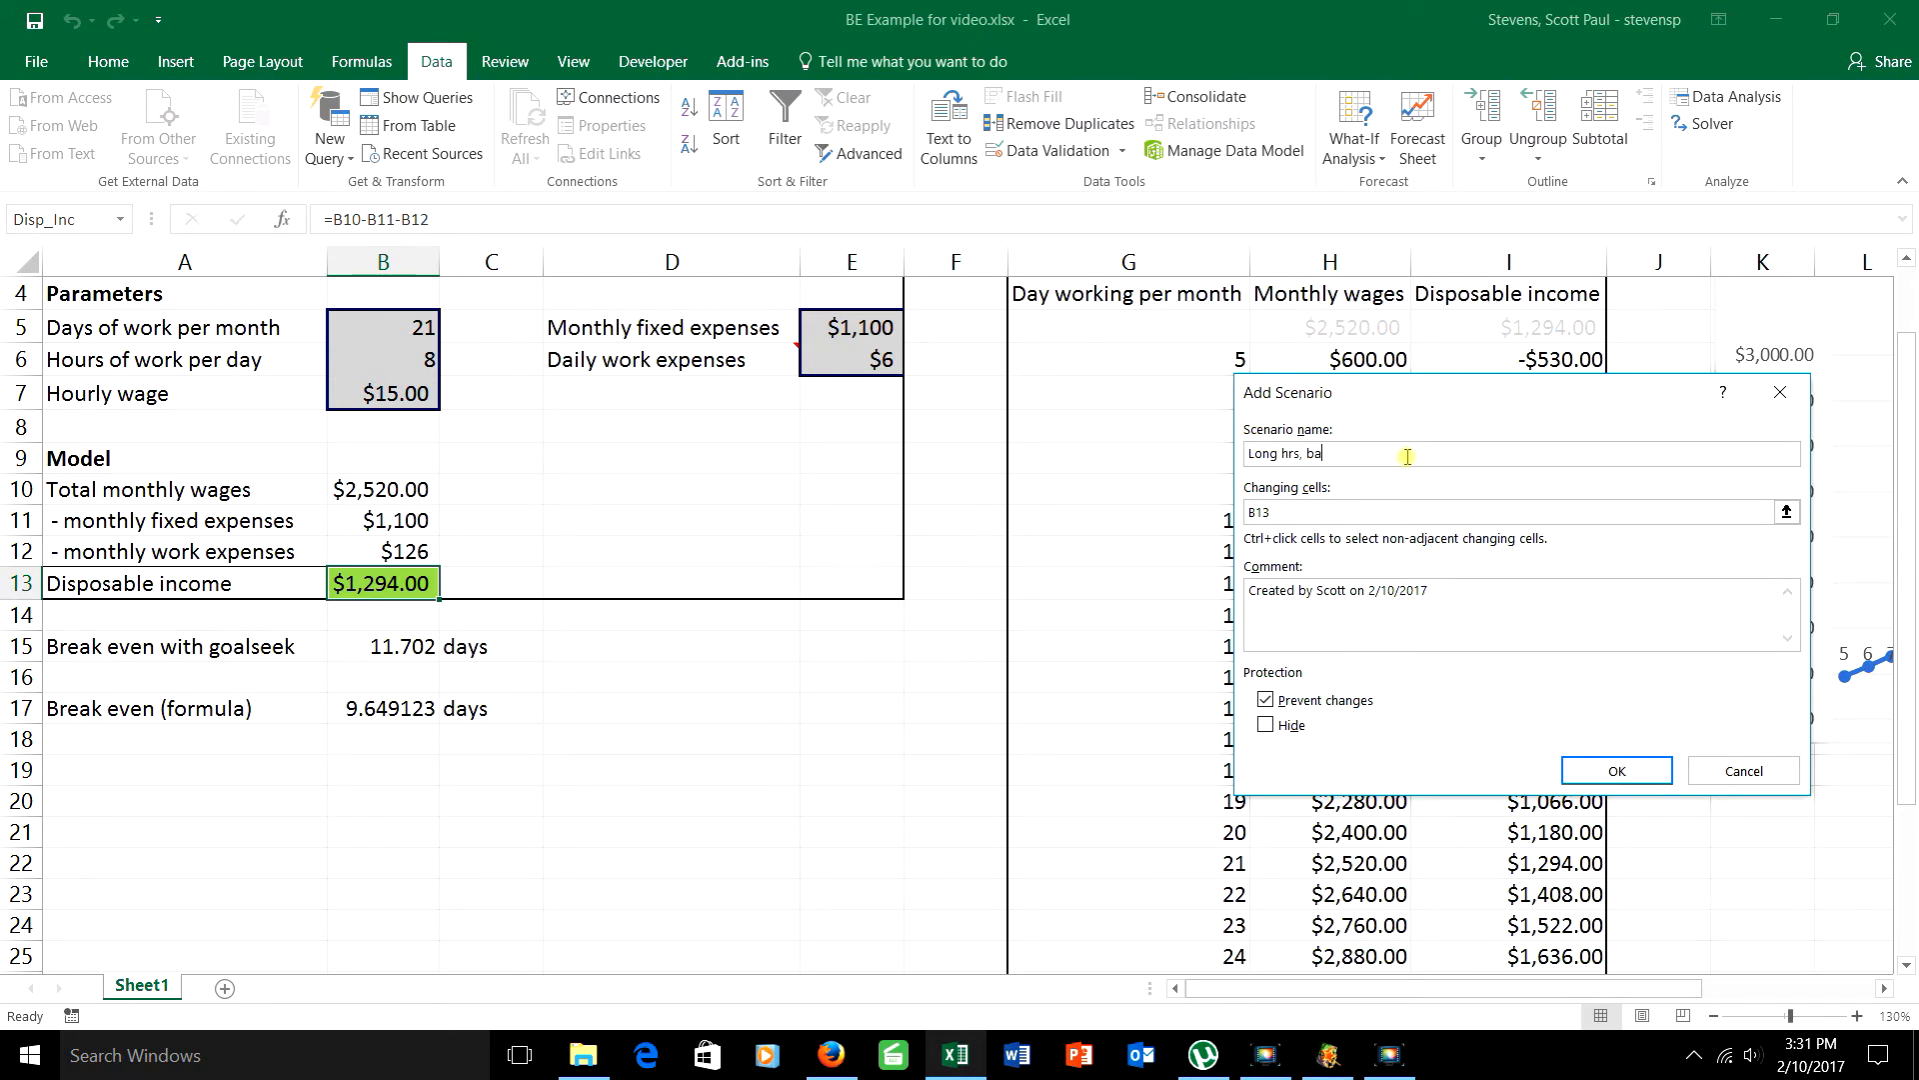
type("d wage")
Step: Set the new scenario's changing cells to B5, B6 and B7 and continue to its values
left_click(1330, 510)
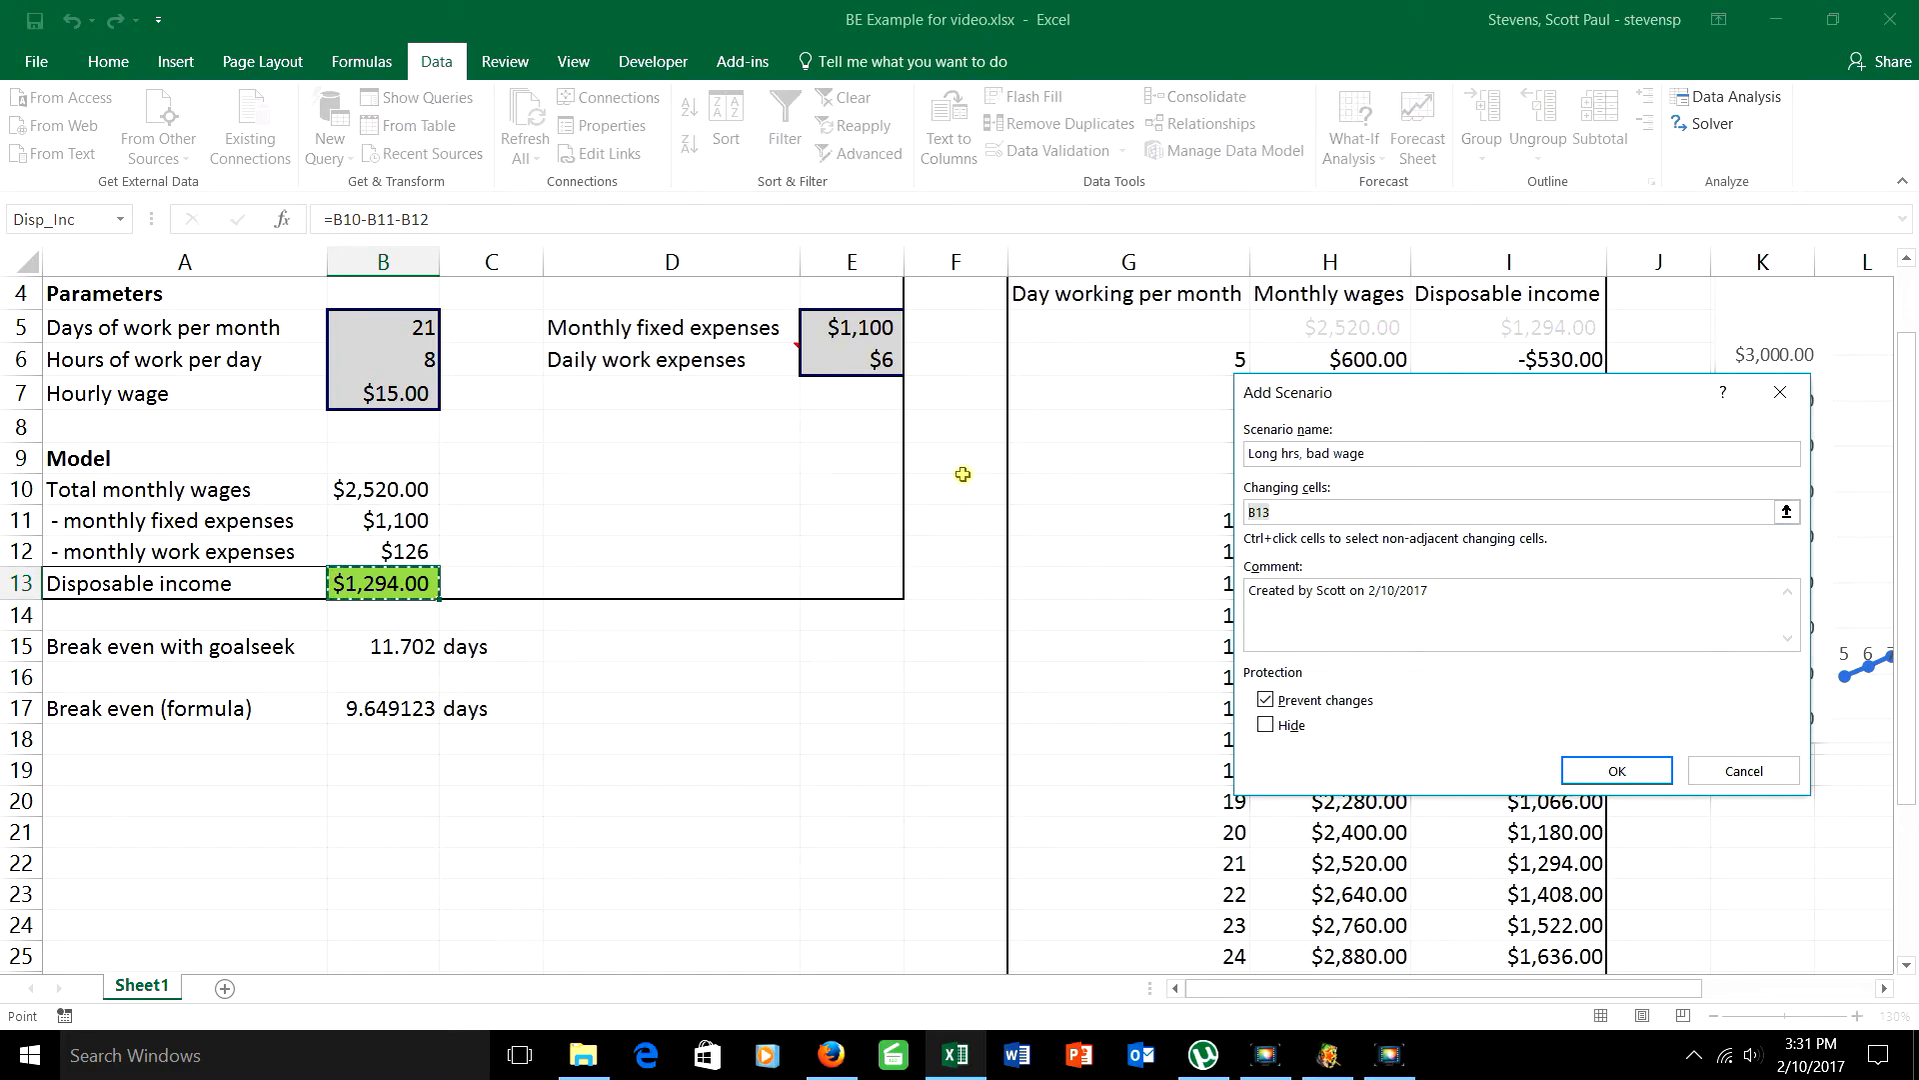
key("BackSpace")
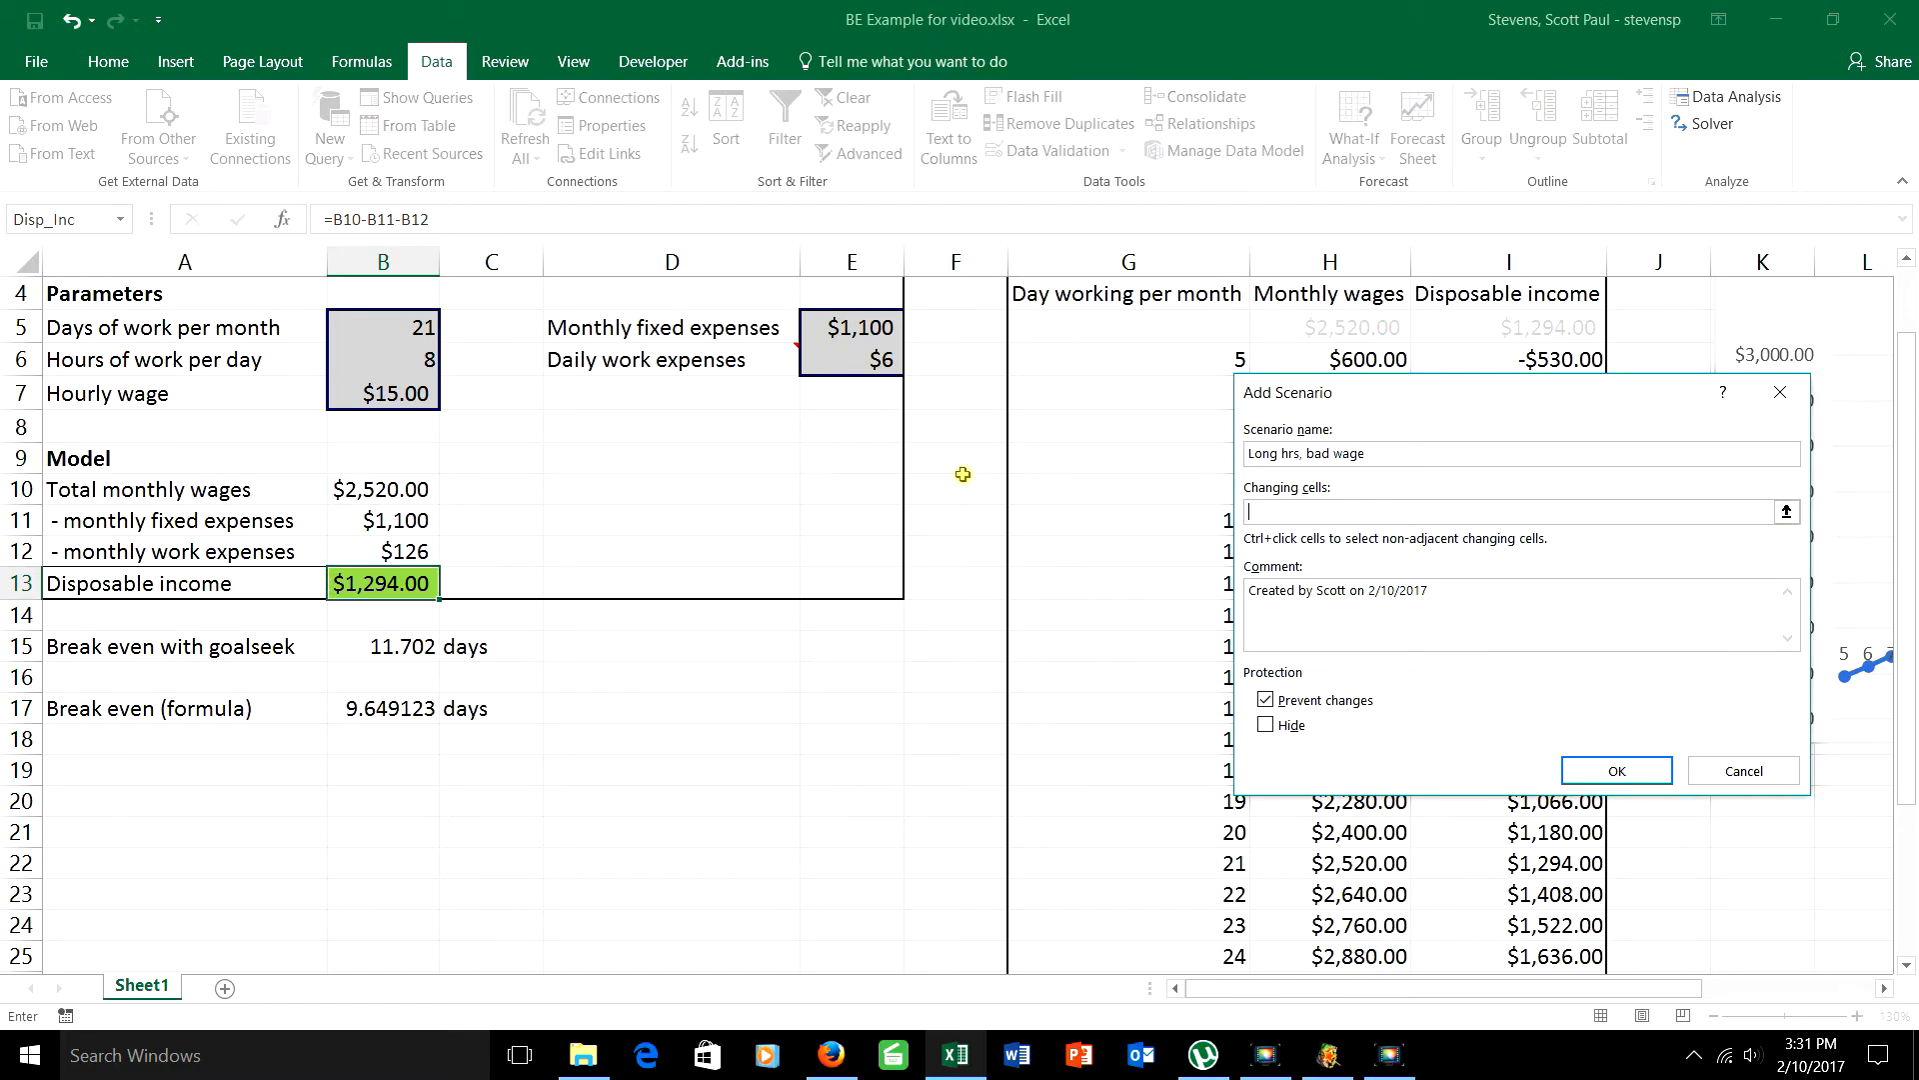
left_click(397, 332)
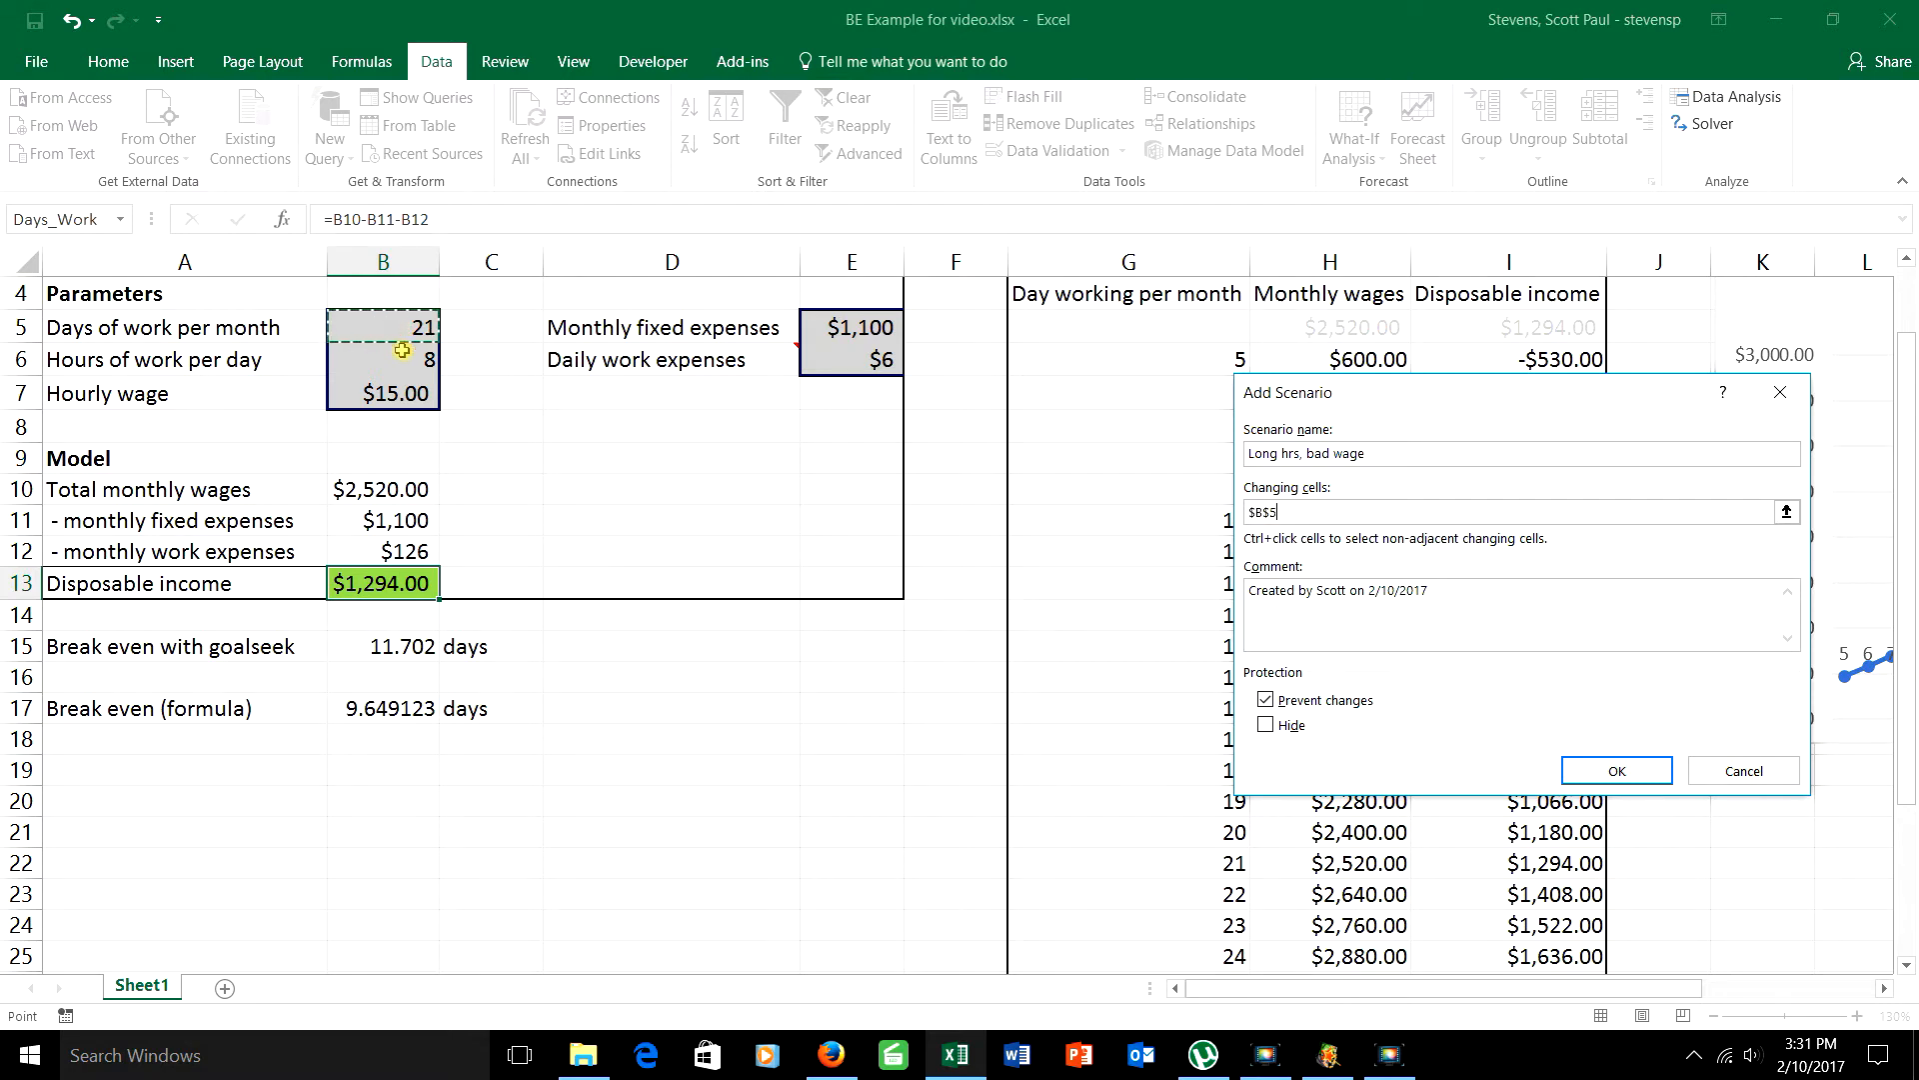
left_click(402, 352, "ctrl")
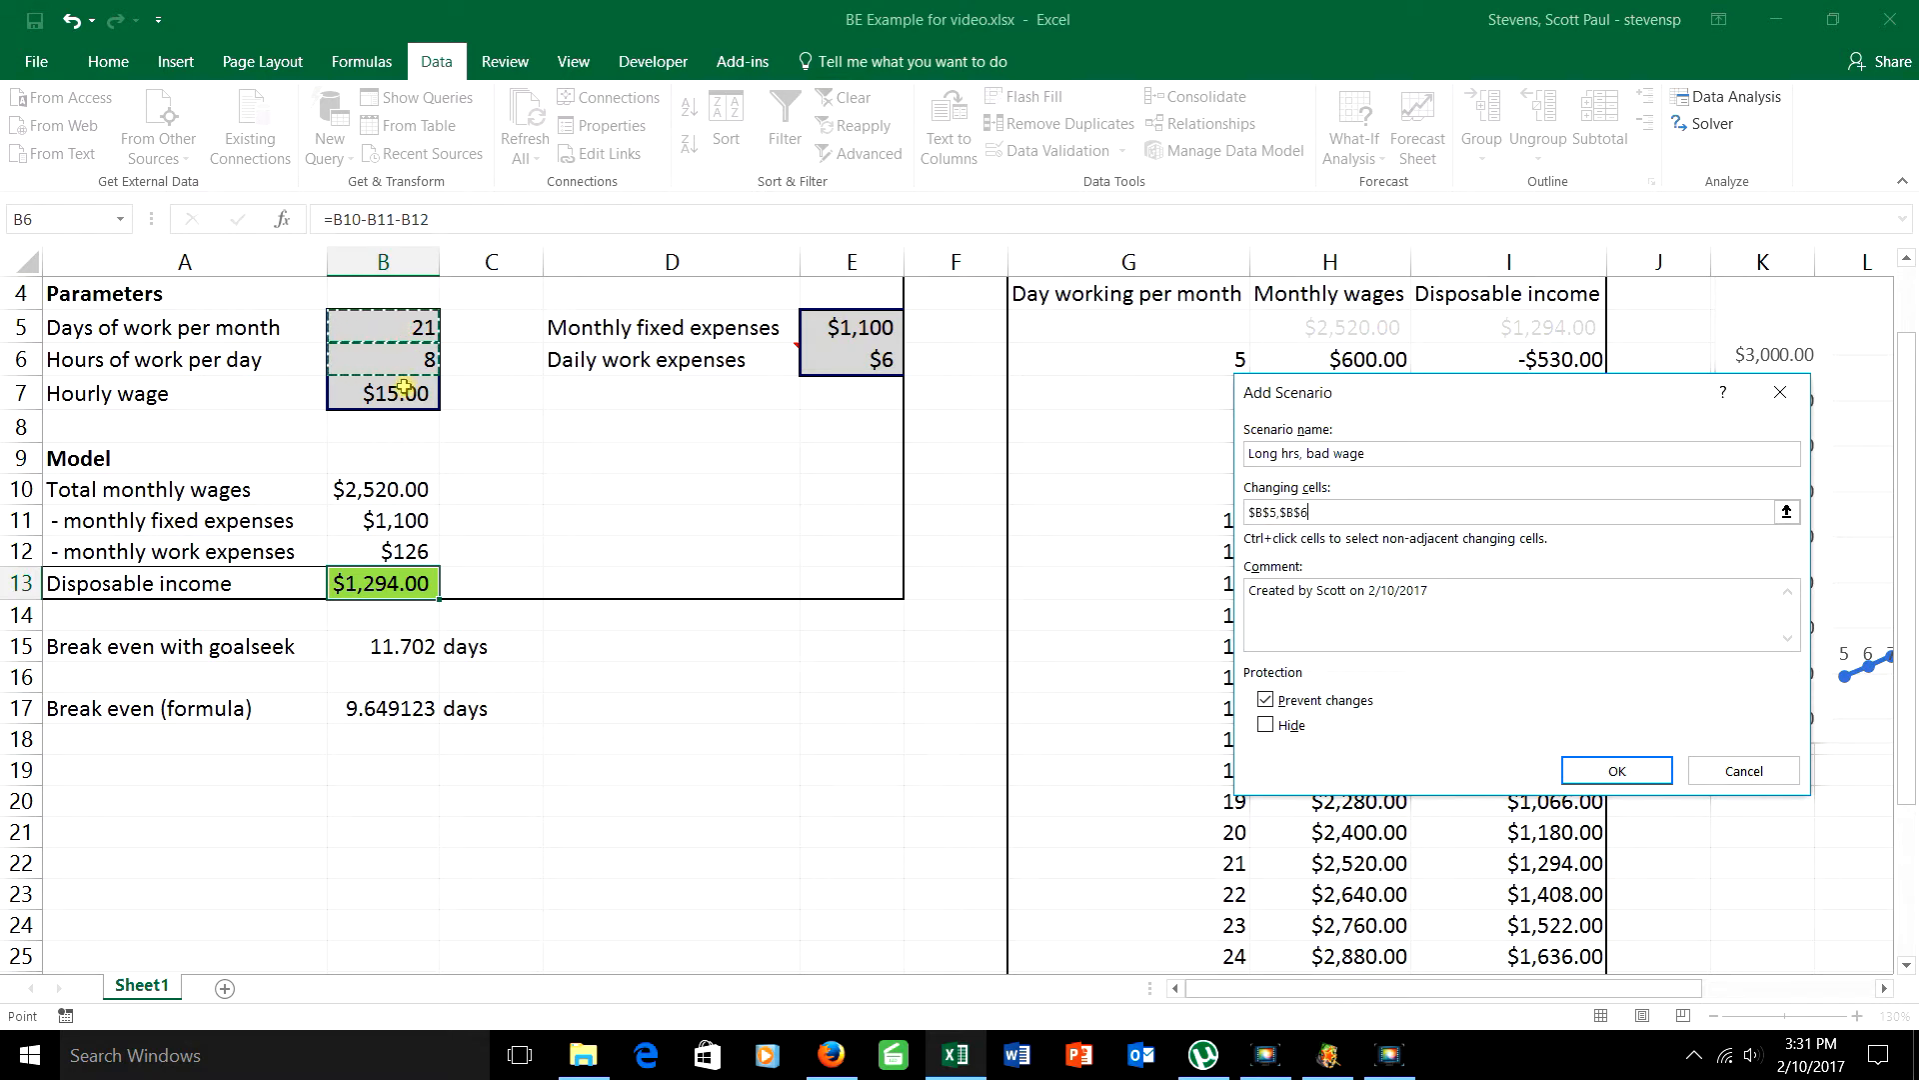
left_click(402, 391, "ctrl")
left_click(1576, 771)
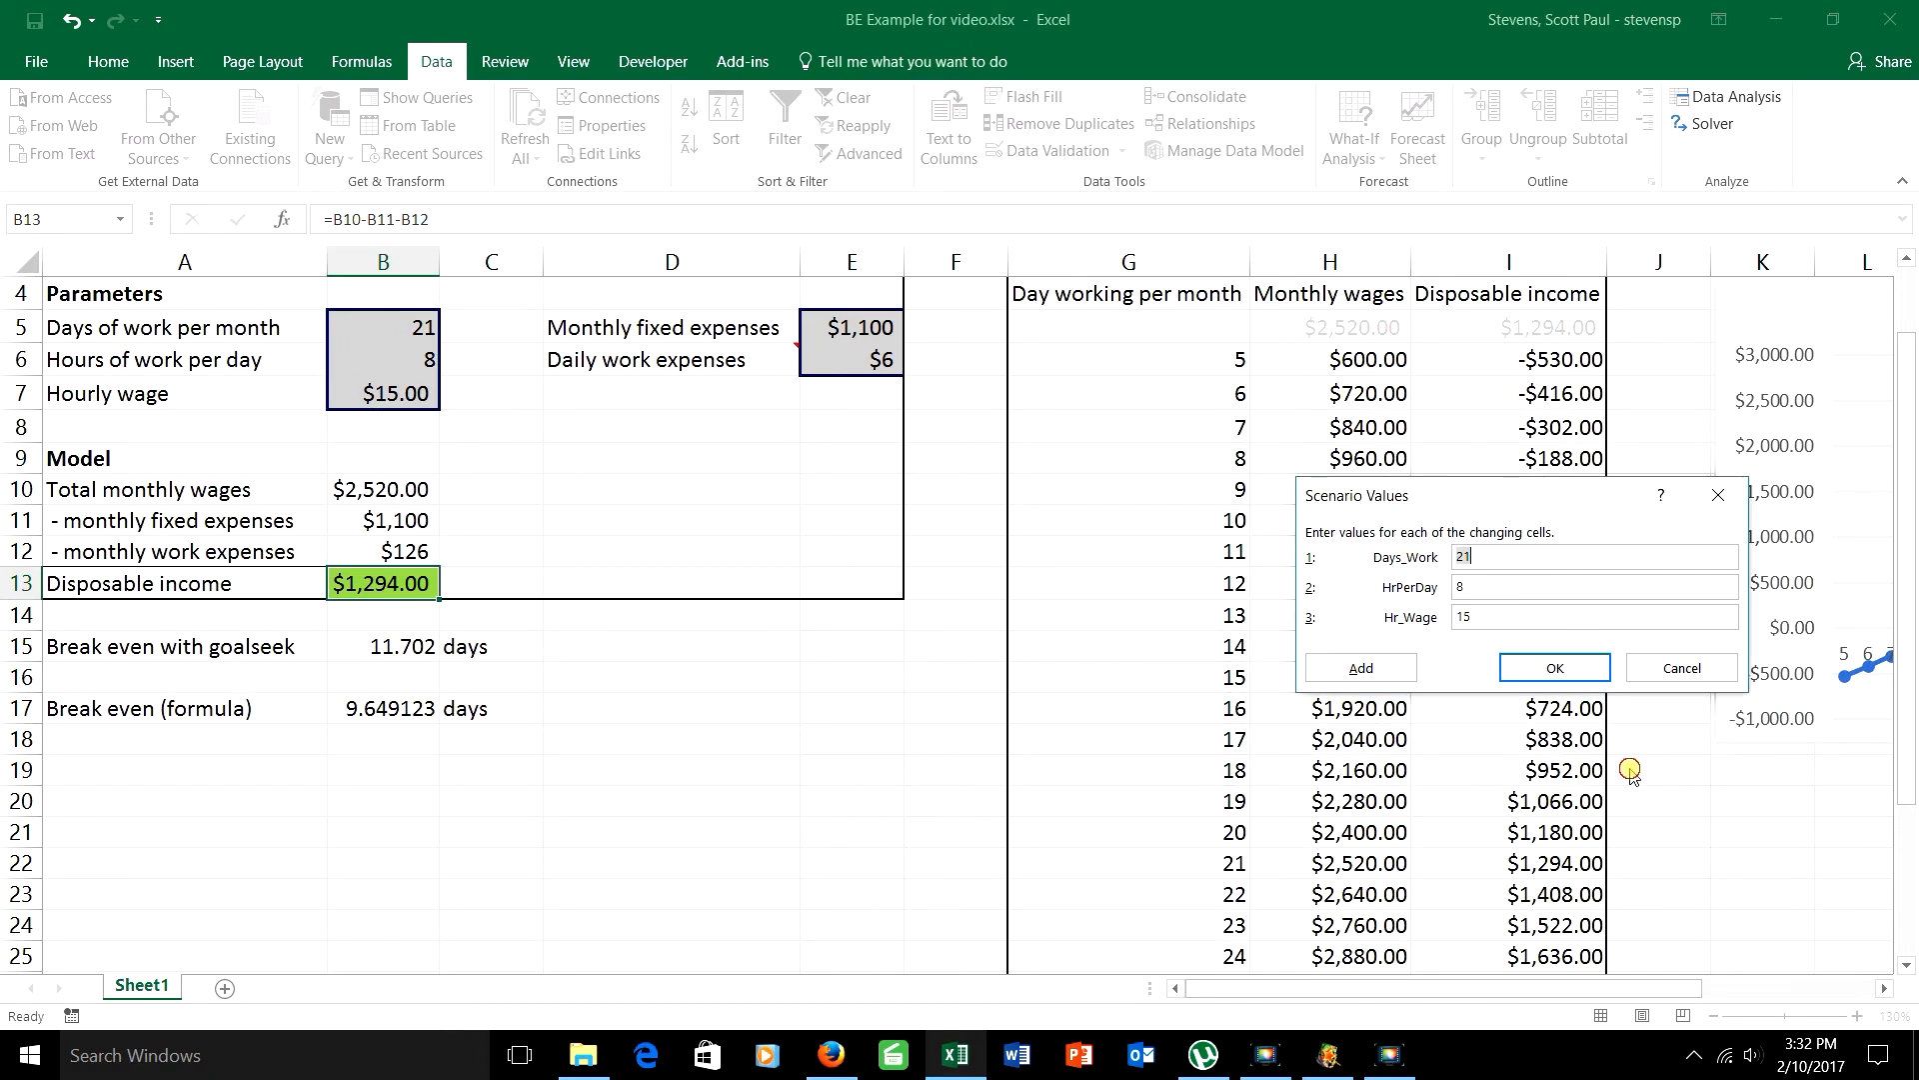
Step: Give the "Long hrs, bad wage" scenario an HrPerDay of 12 and an Hr_Wage of 10, and save it
left_click_drag(1510, 583, 1230, 550)
type("12")
key("Tab")
type("10")
left_click(1584, 665)
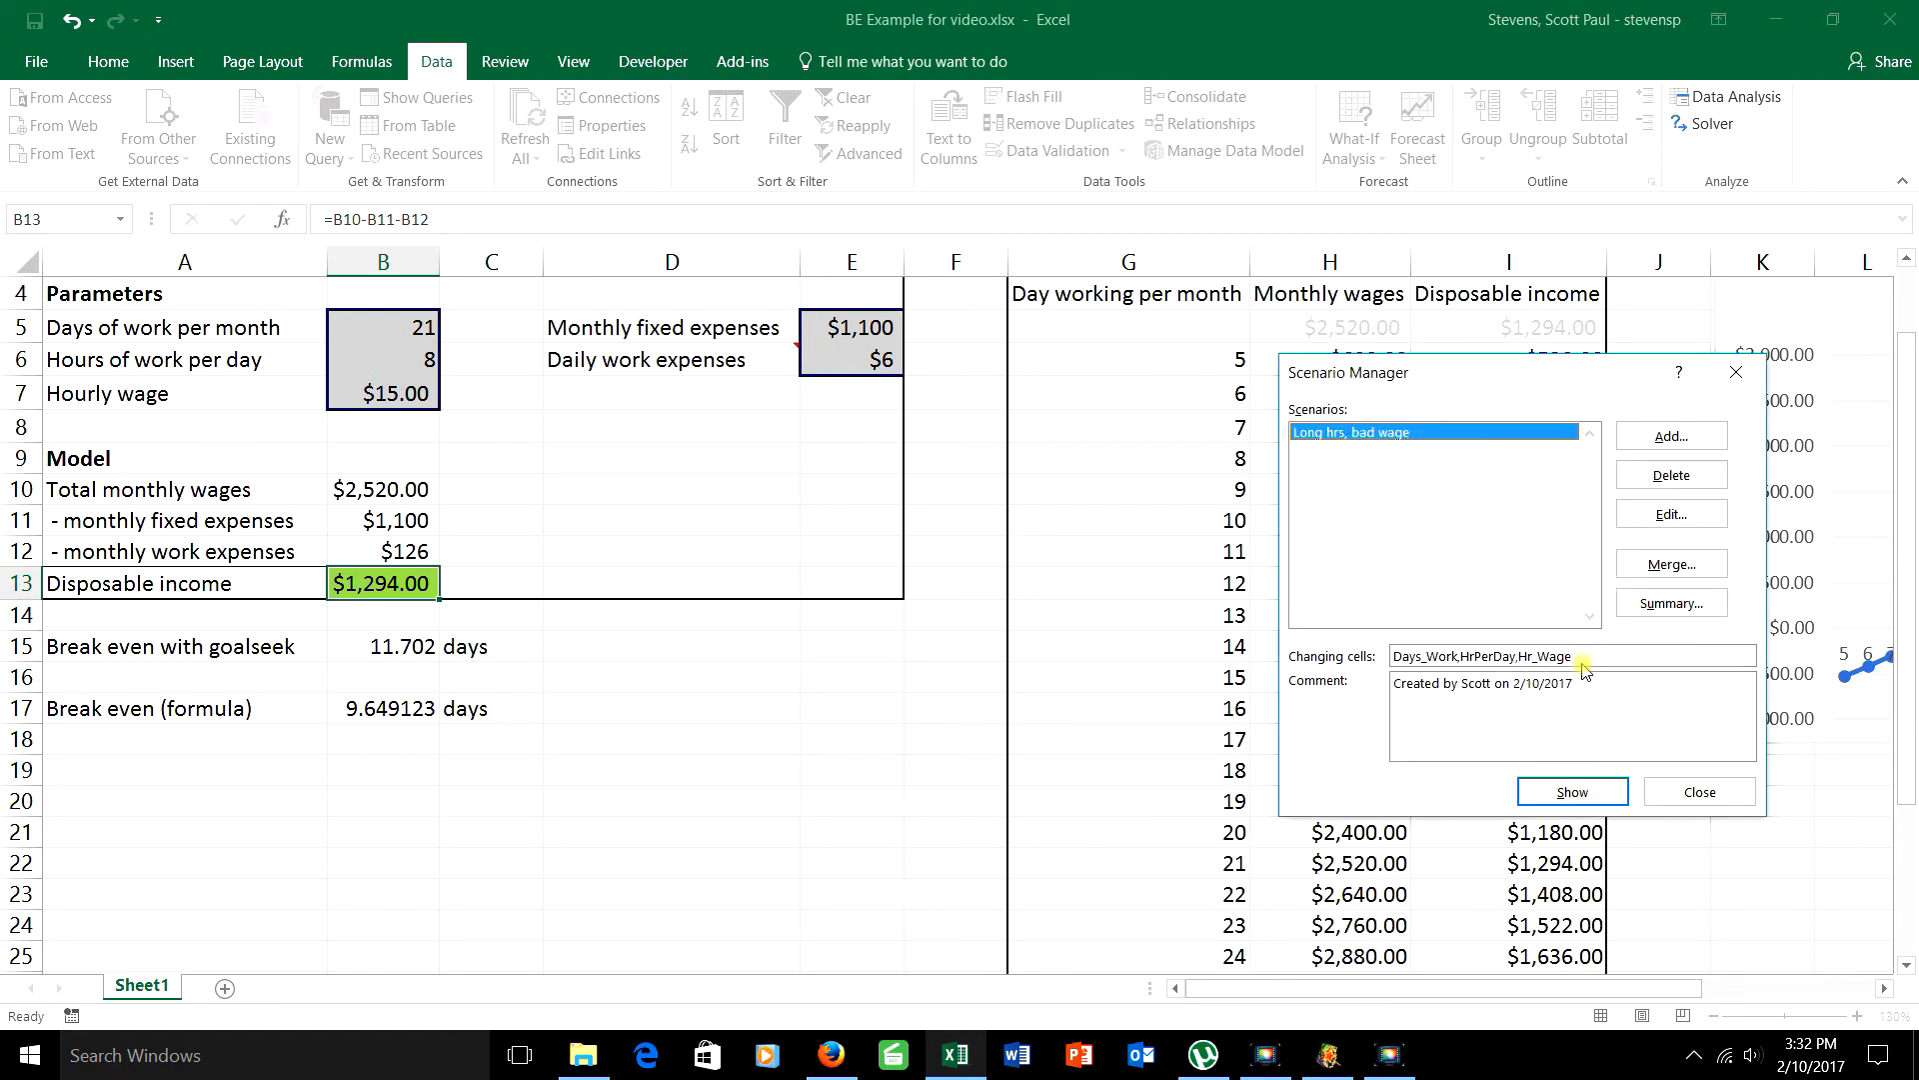
Step: Add a second scenario named "Livin Large" using the same changing cells B5, B6 and B7
left_click(1690, 436)
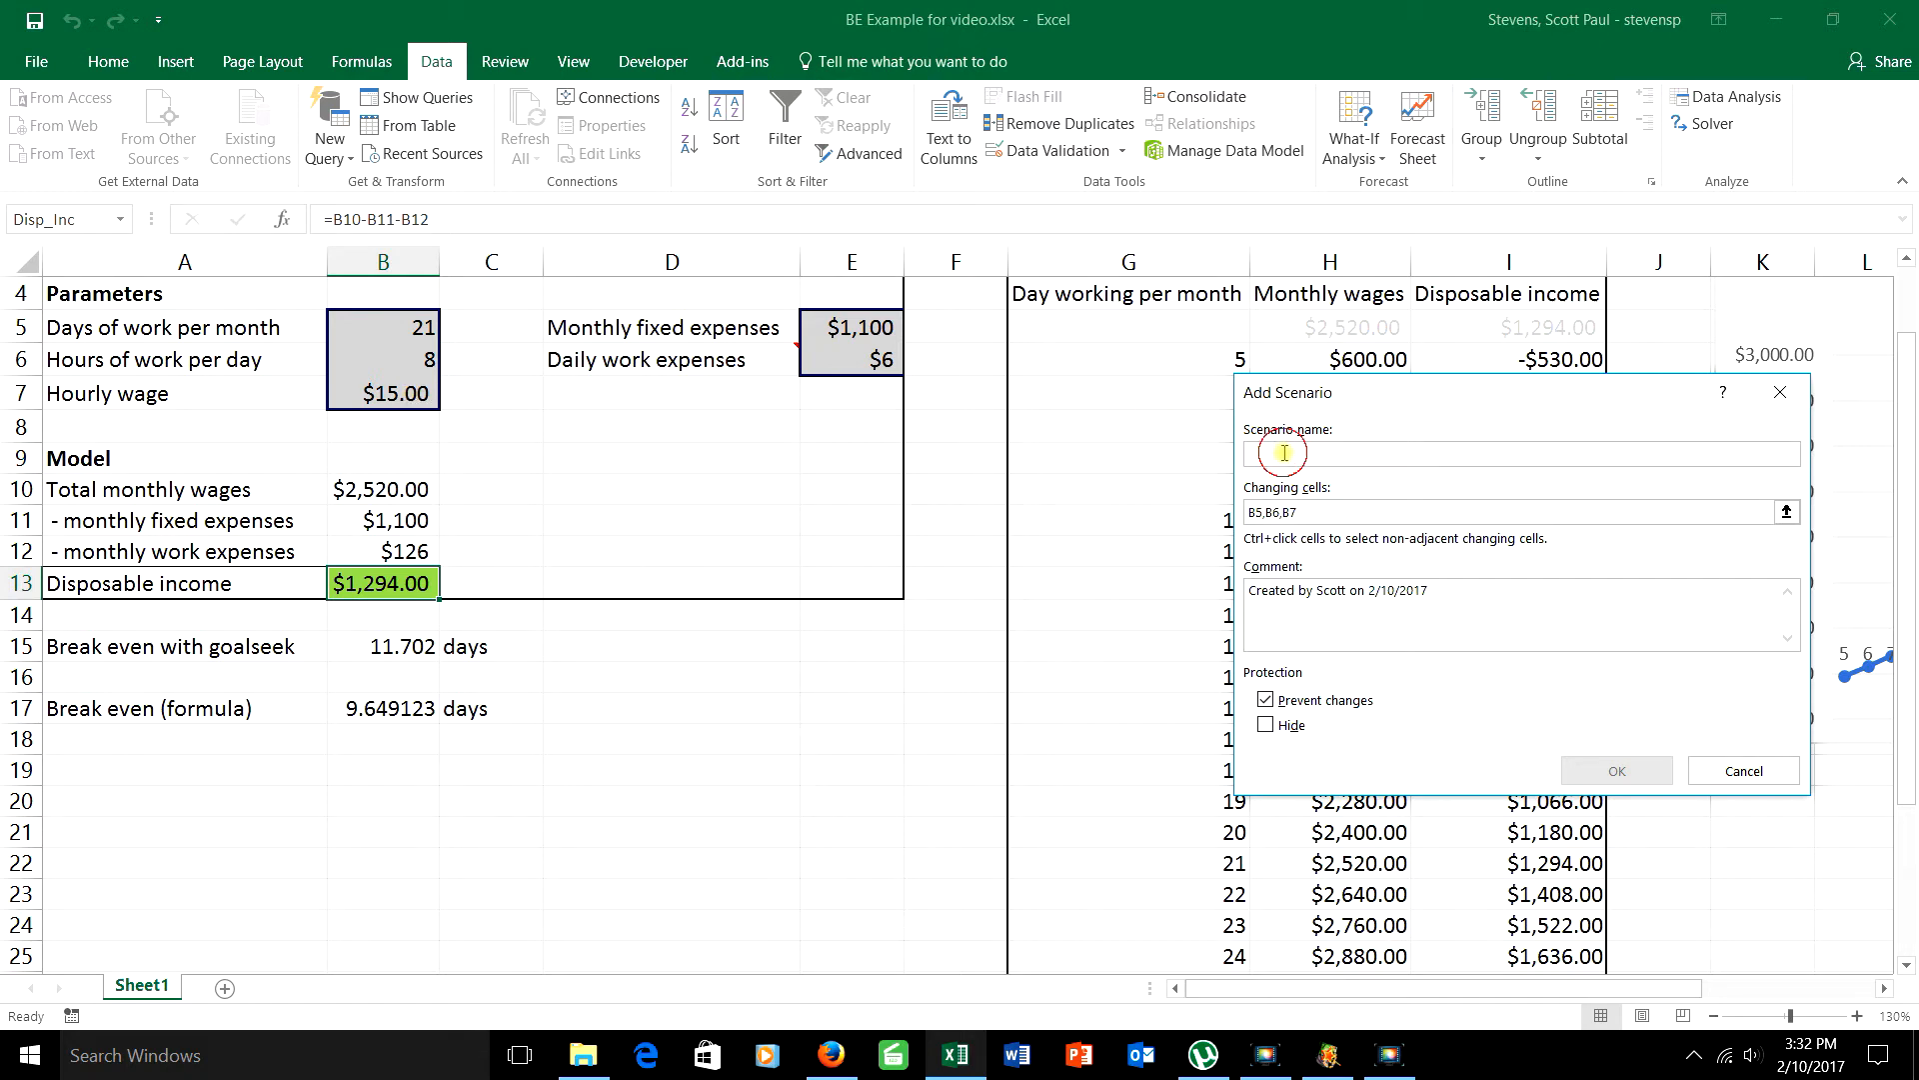
type("Livin")
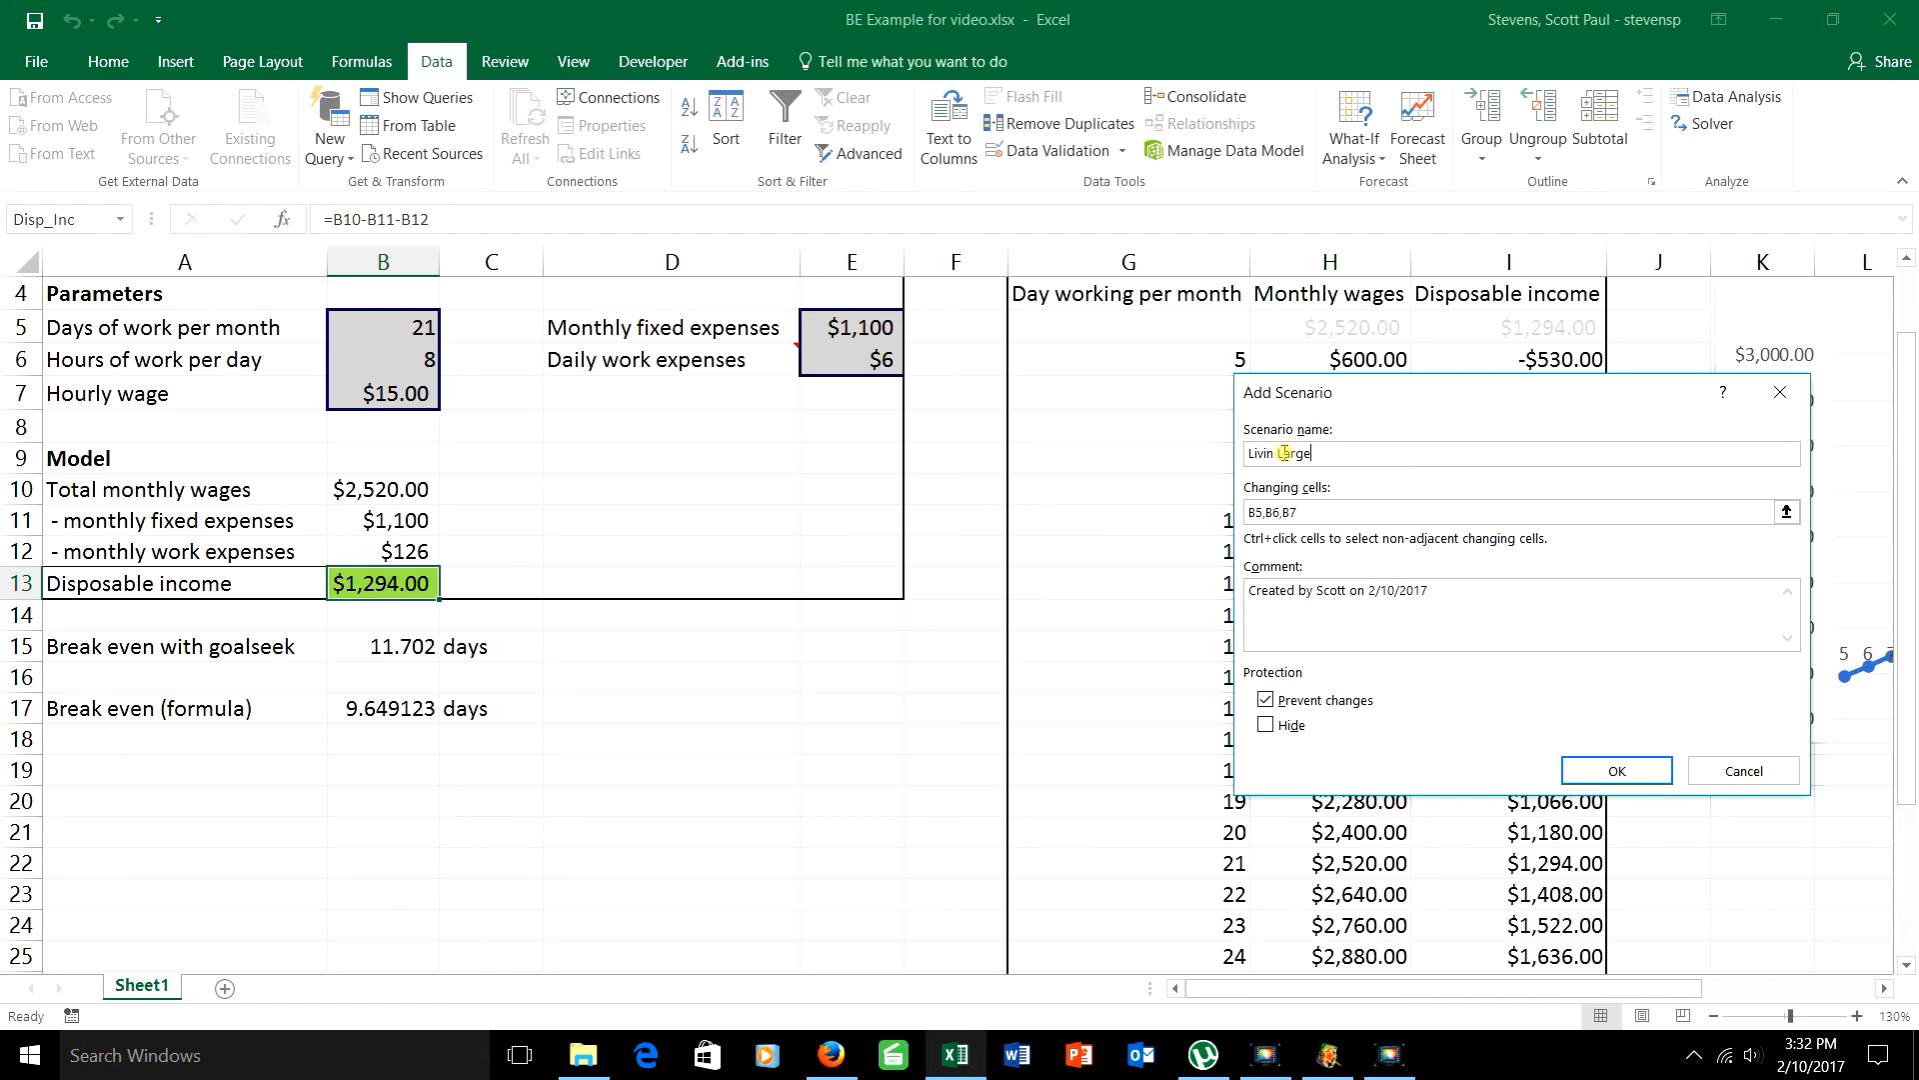
type(" Large")
left_click(1616, 770)
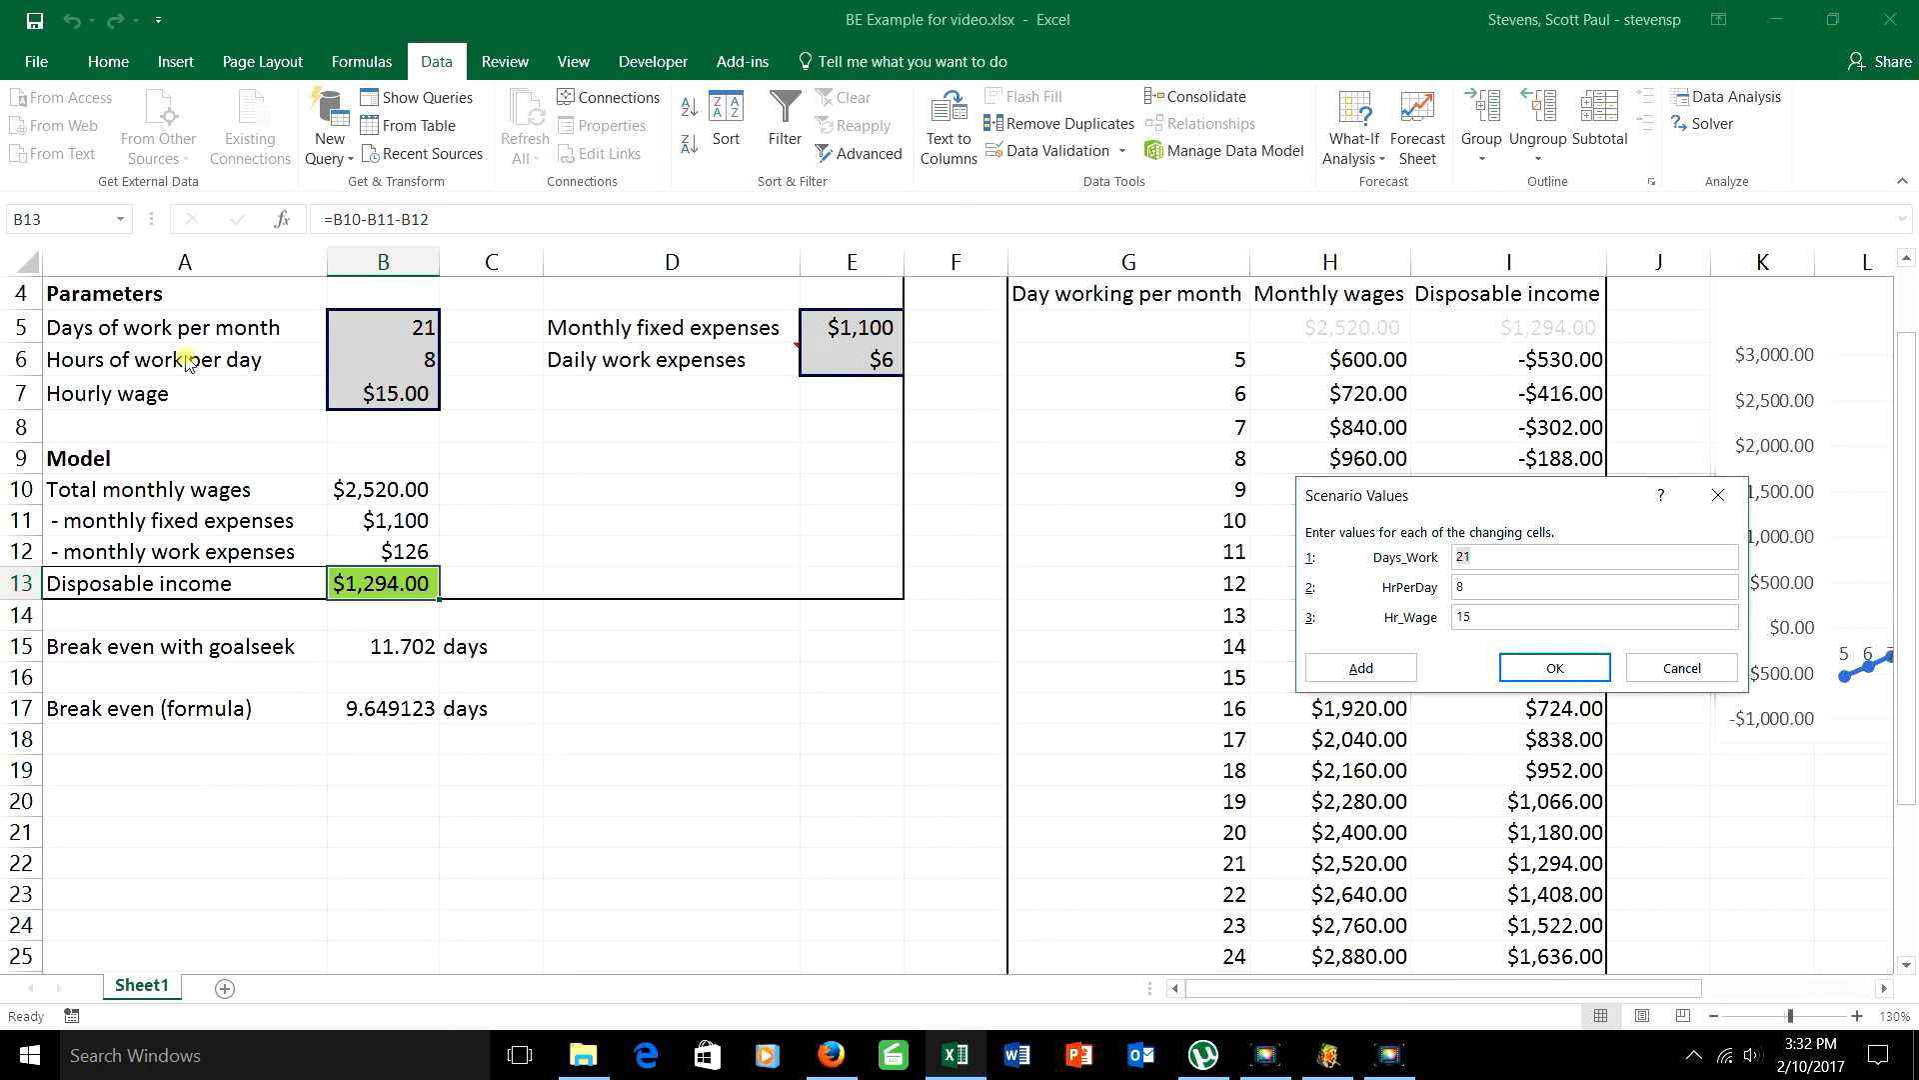
Step: Give the "Livin Large" scenario a Days_Work of 15 and an Hr_Wage of 20, and save it
left_click_drag(1500, 553, 1247, 524)
type("15")
key("Tab")
key("Tab")
type("2")
left_click(1575, 668)
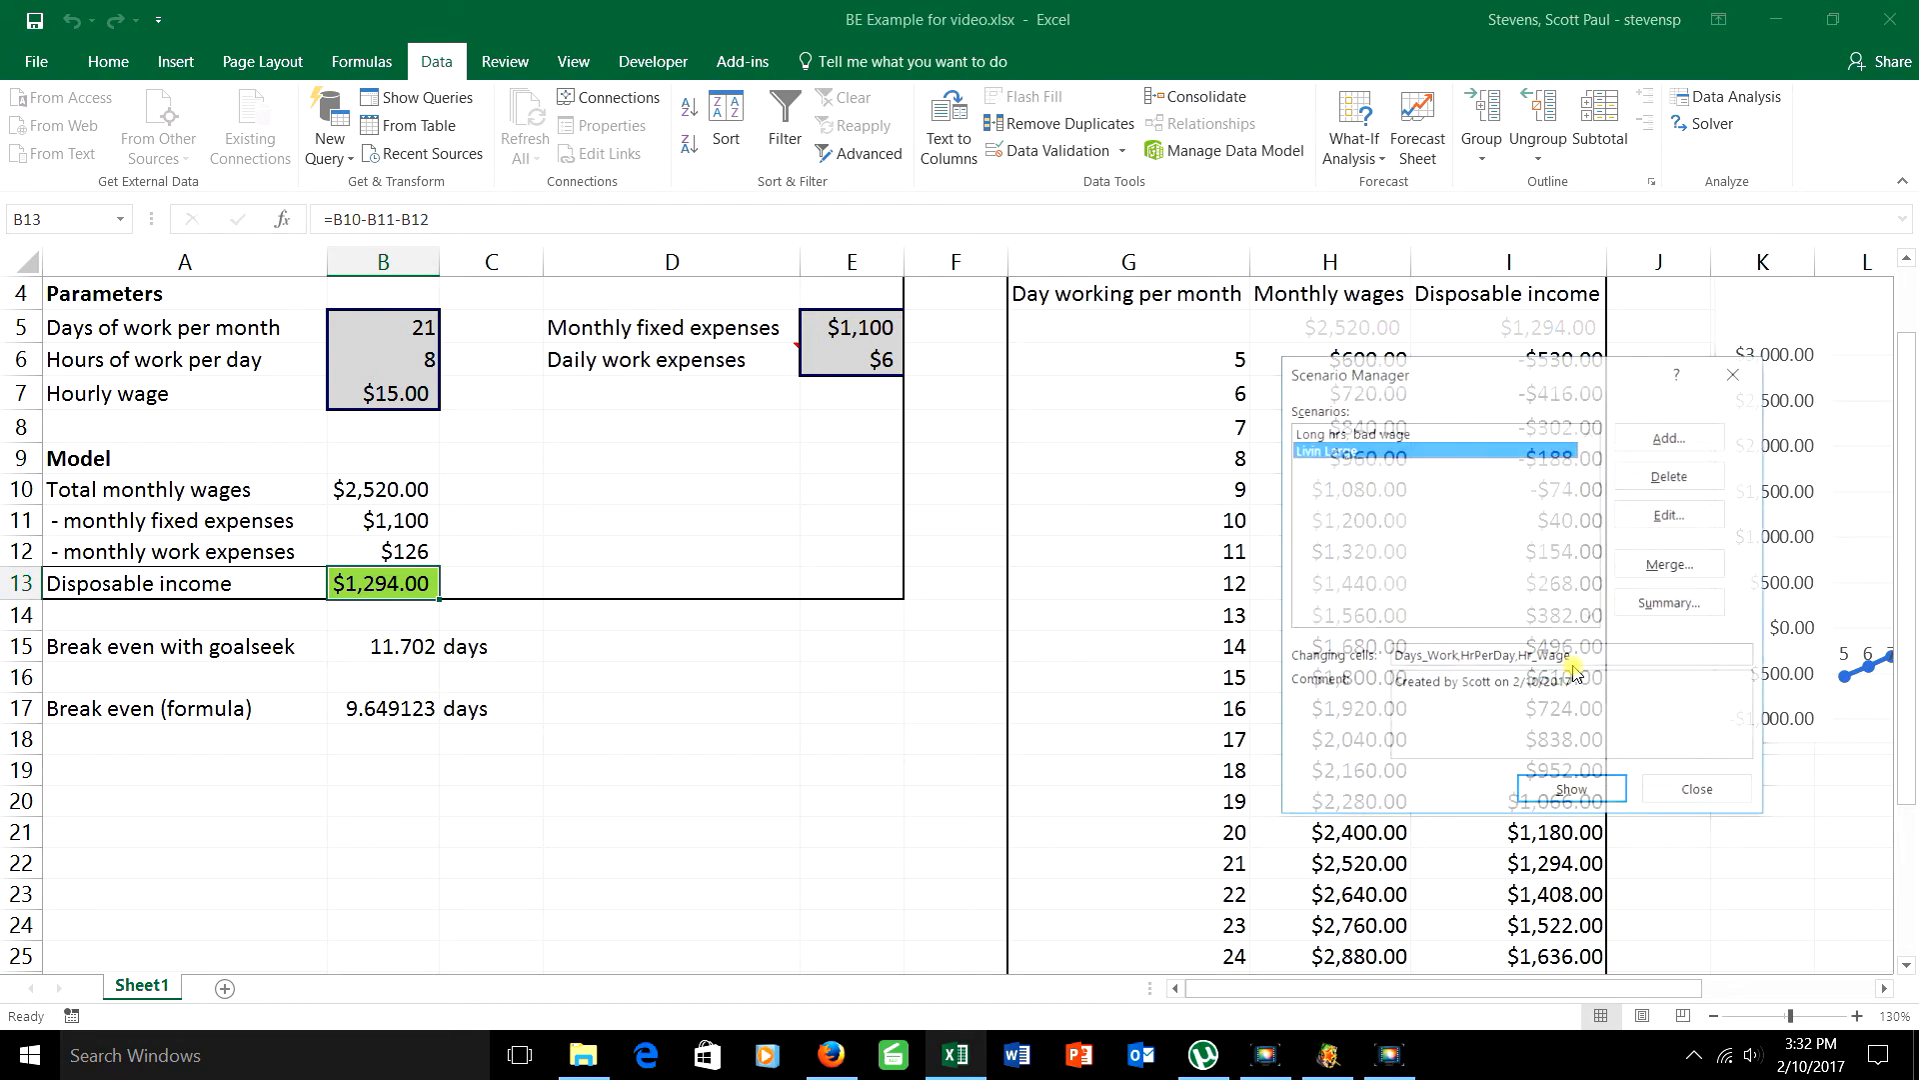
Step: Add a third scenario named "Work all the time" with Days_Work 31 and Hr_Wage 12.50
left_click(1655, 449)
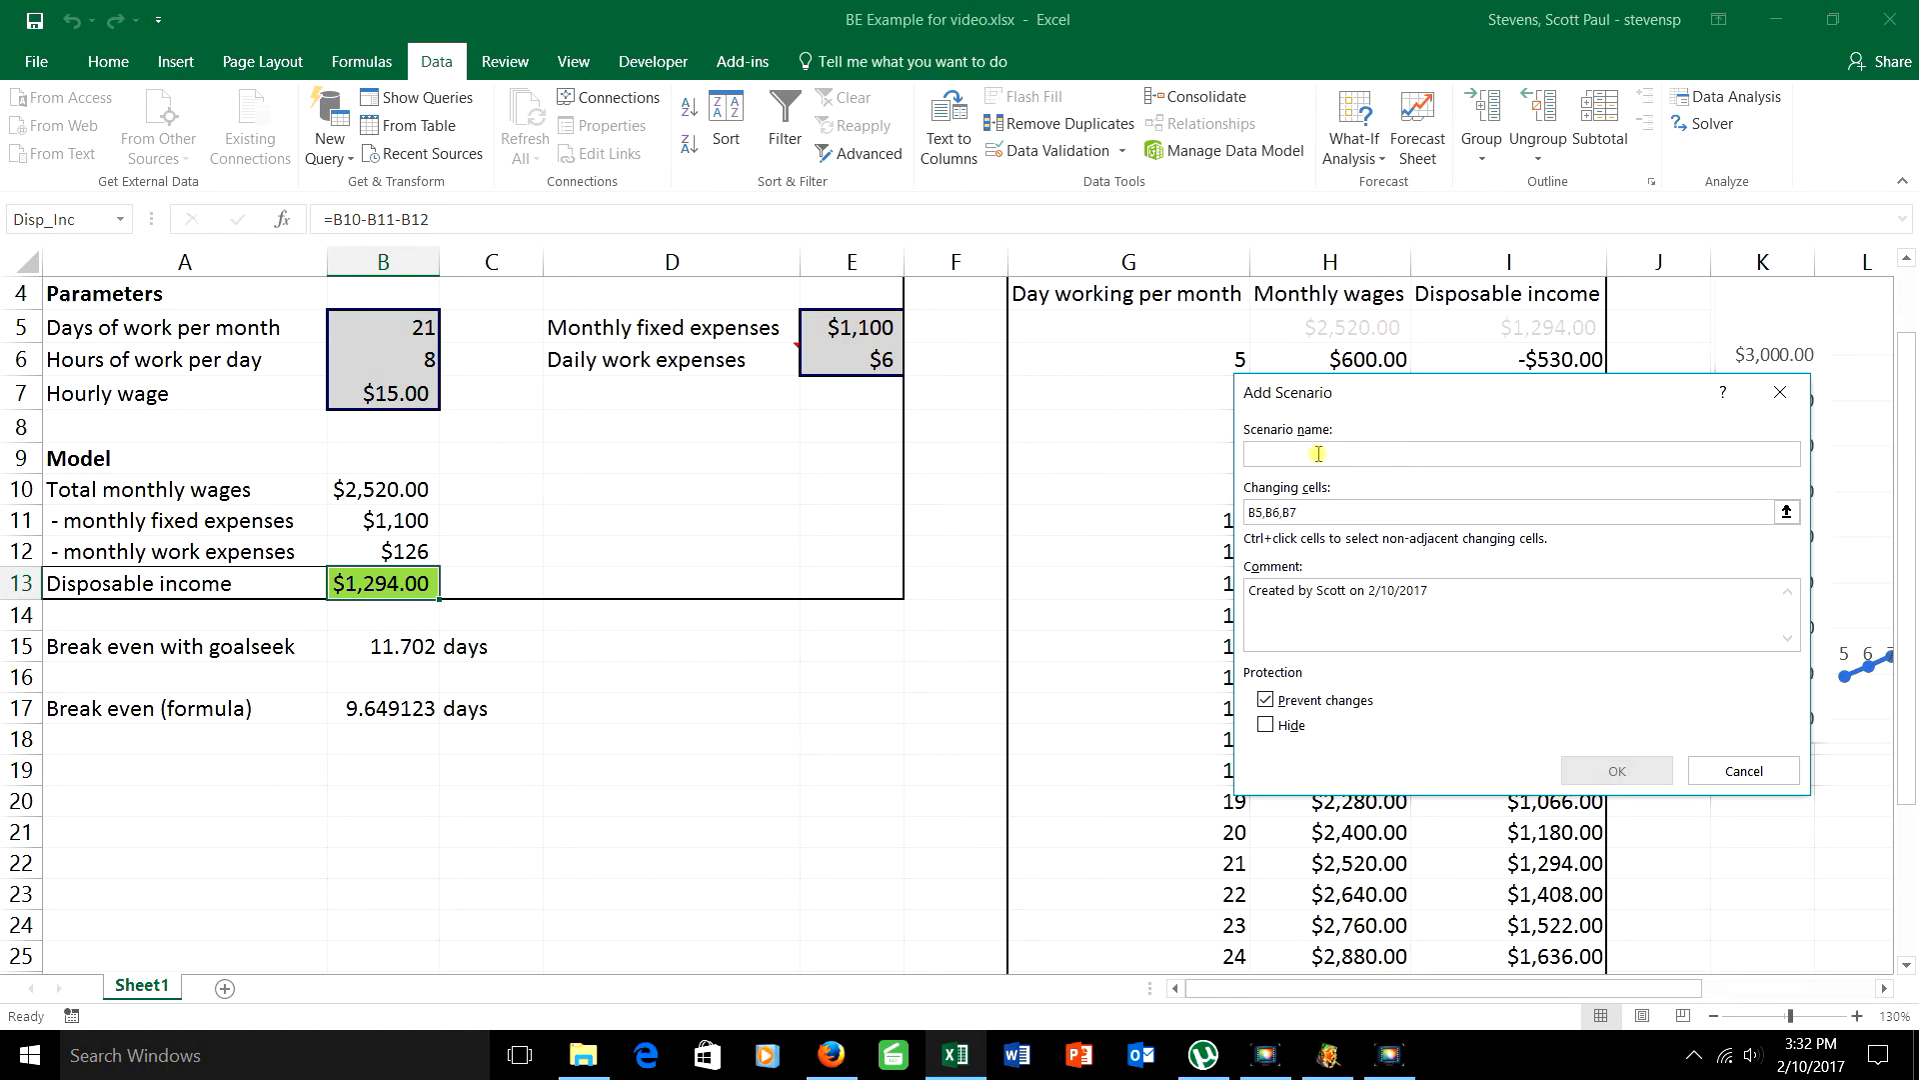
type("Work all the time")
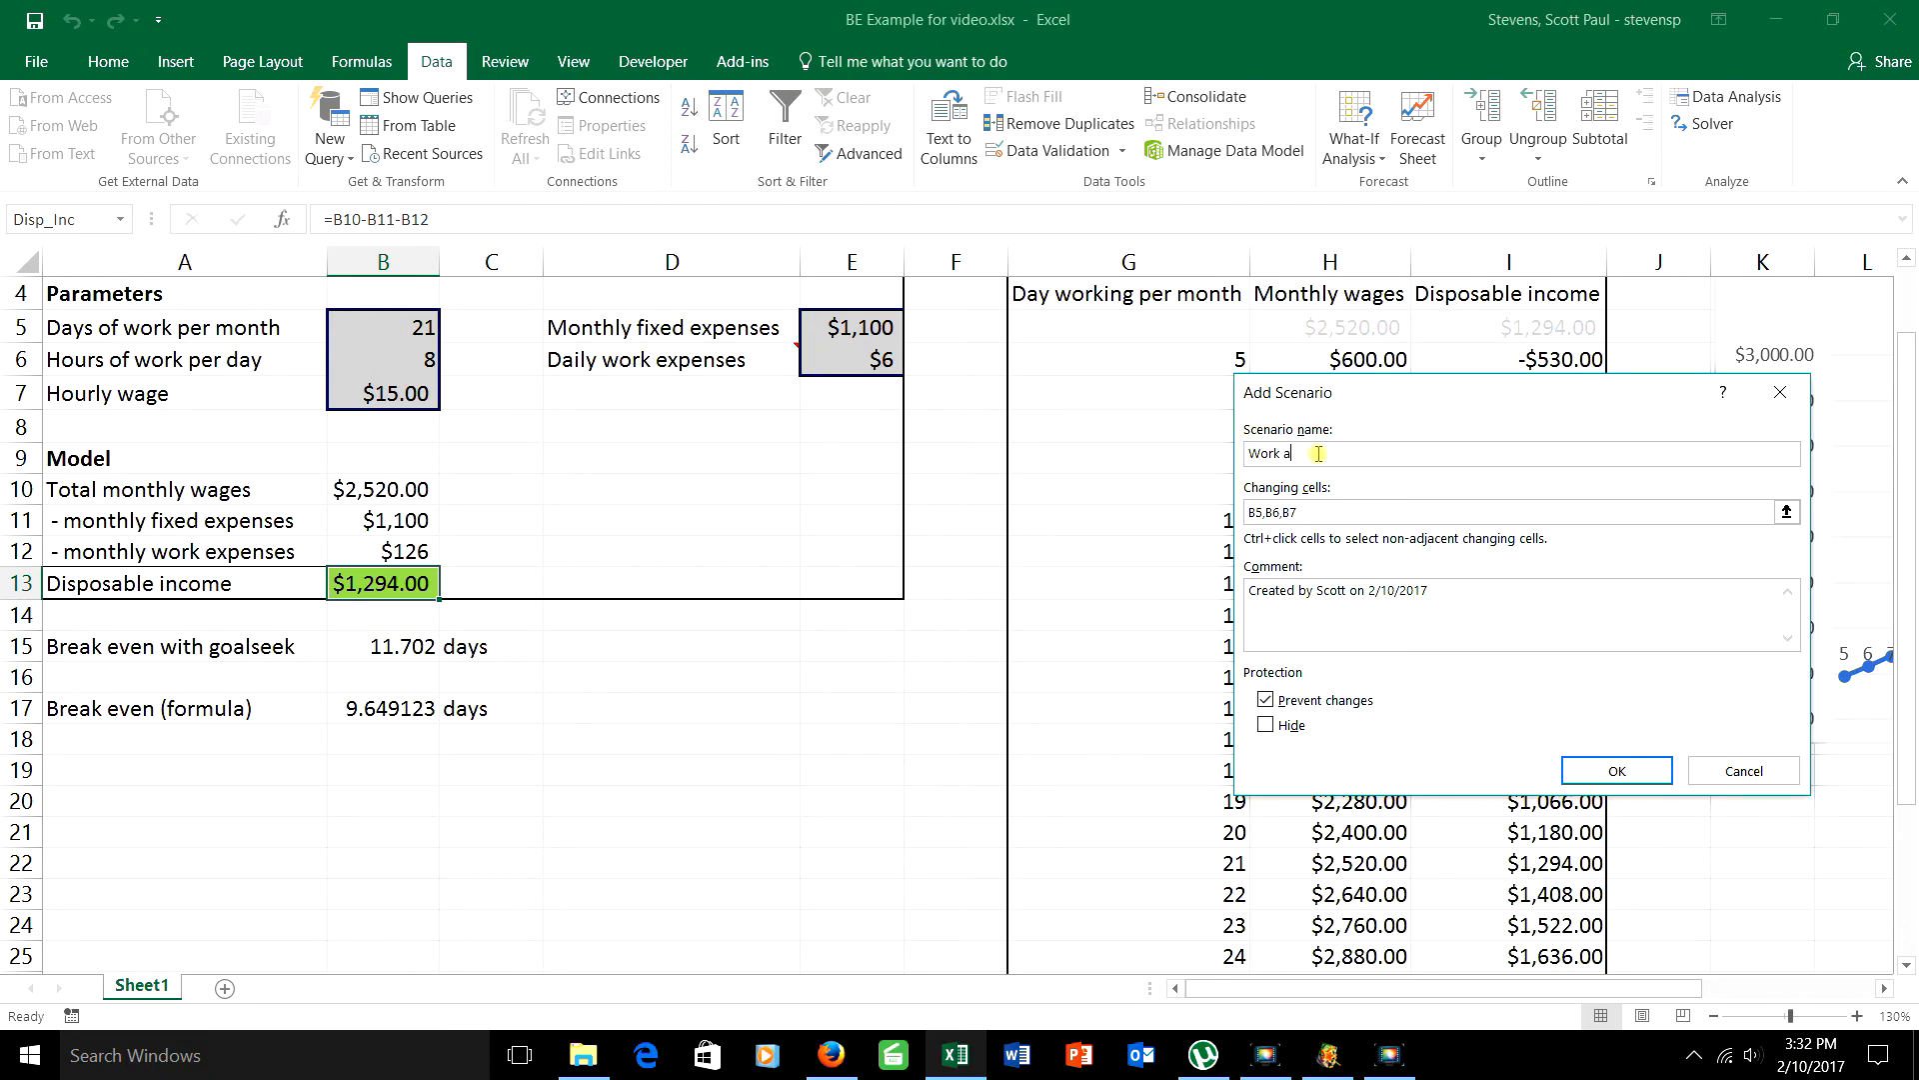
left_click(1618, 771)
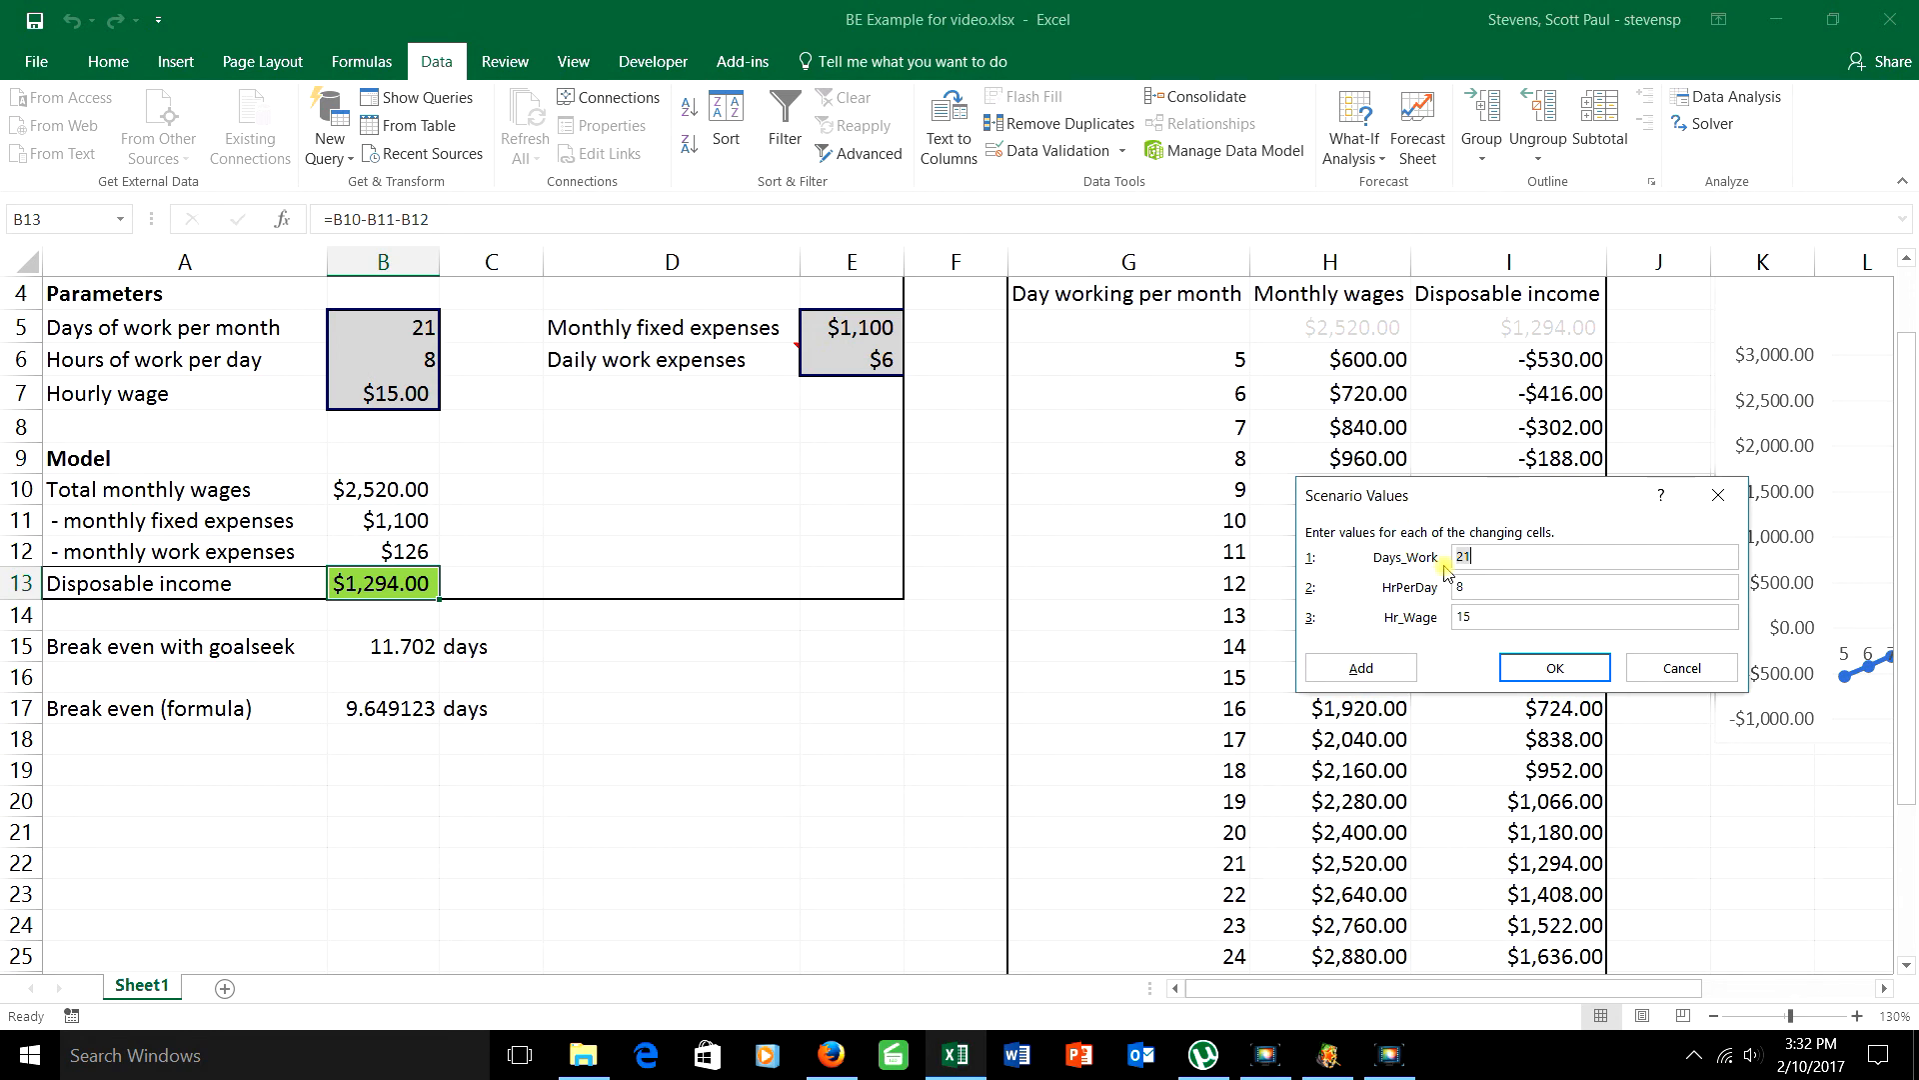
type("31")
key("BackSpace")
left_click(1593, 670)
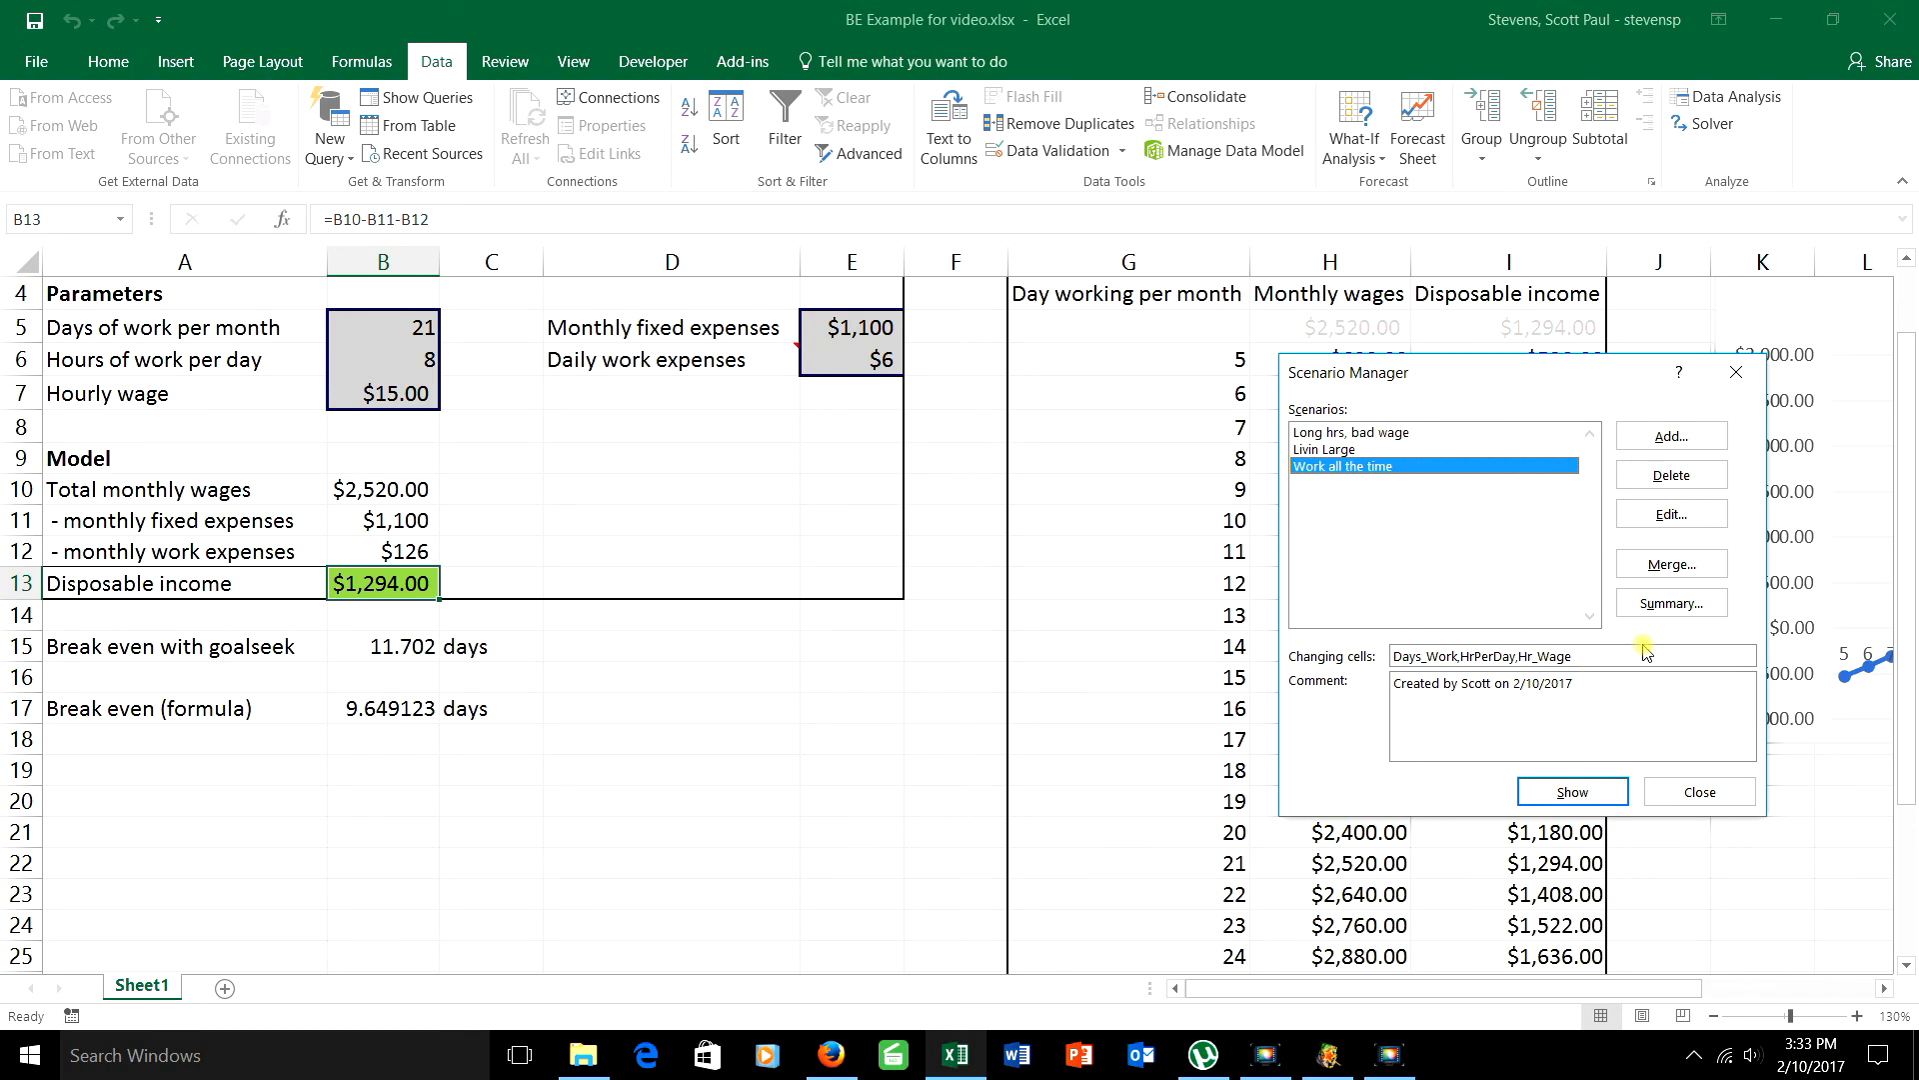
Step: Generate a scenario summary report with B13 and B17 as the result cells
left_click(1653, 604)
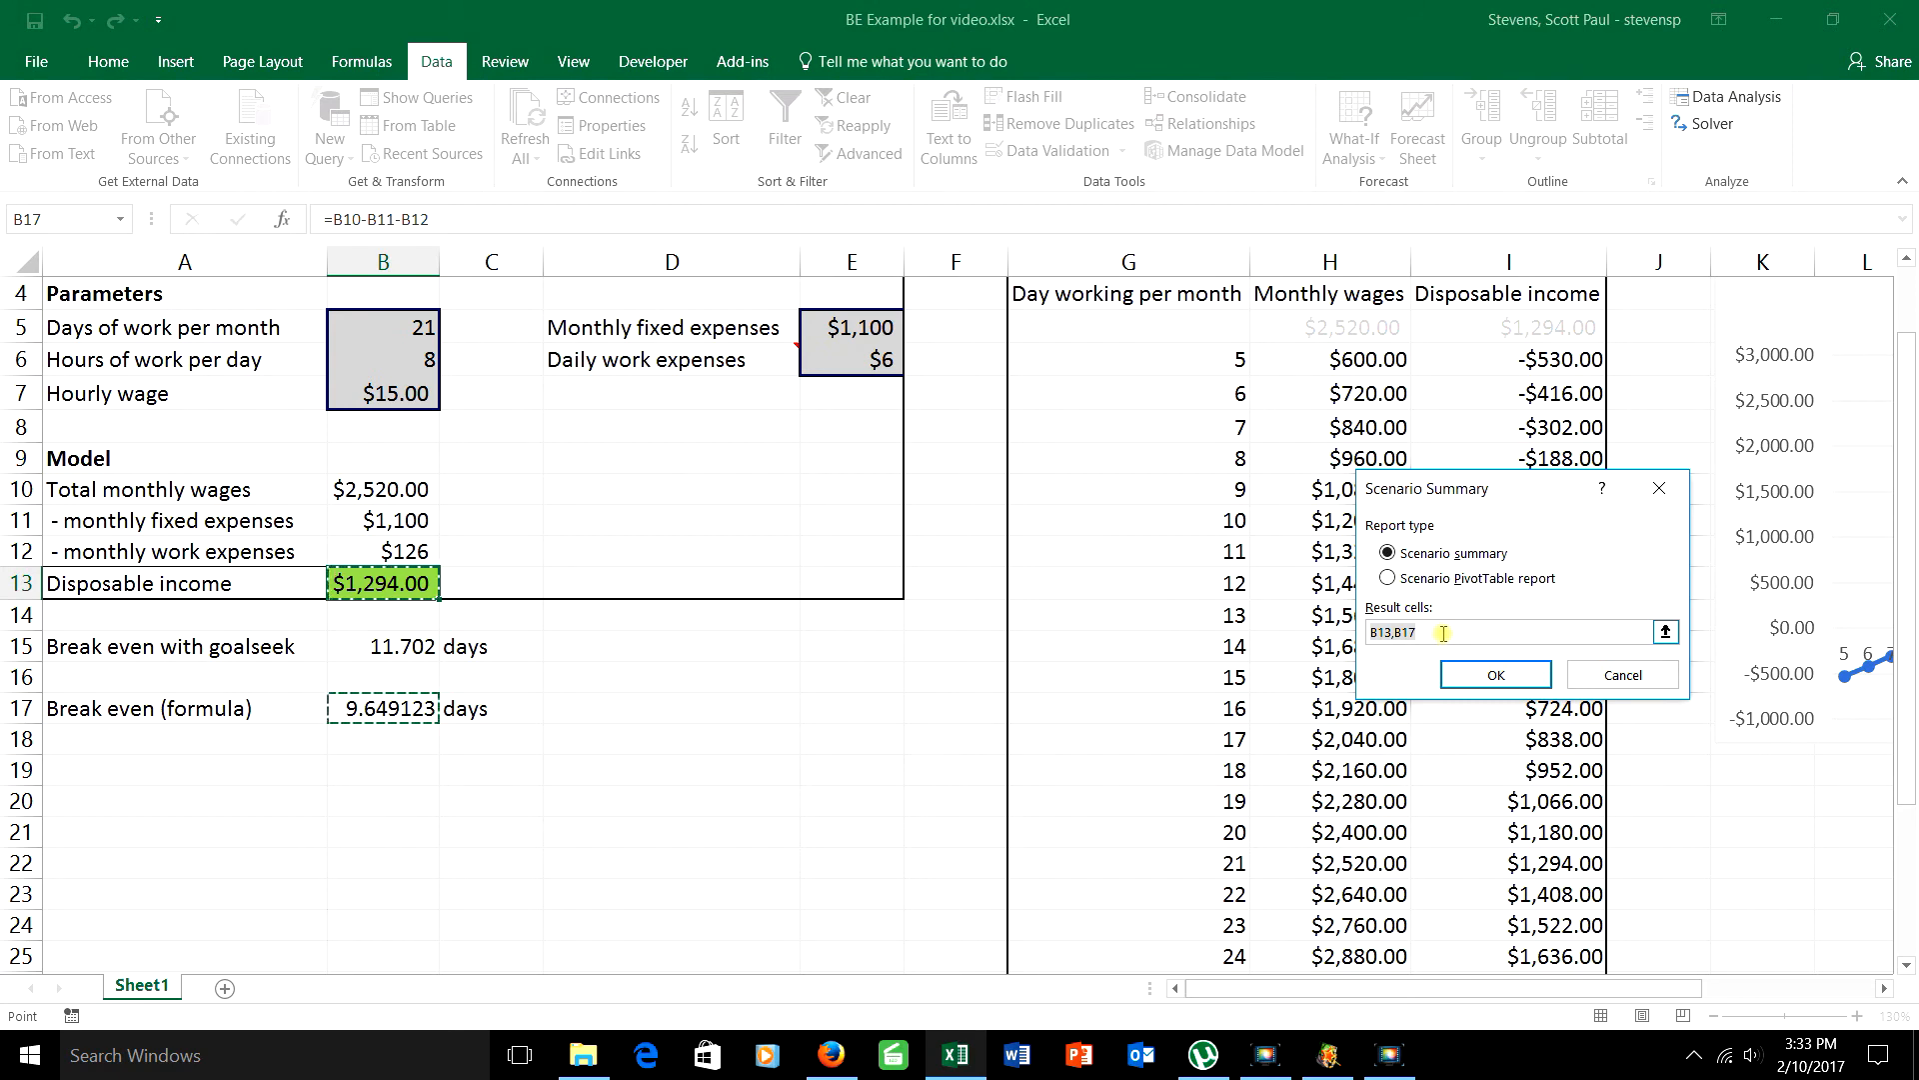
left_click_drag(1443, 634, 1176, 597)
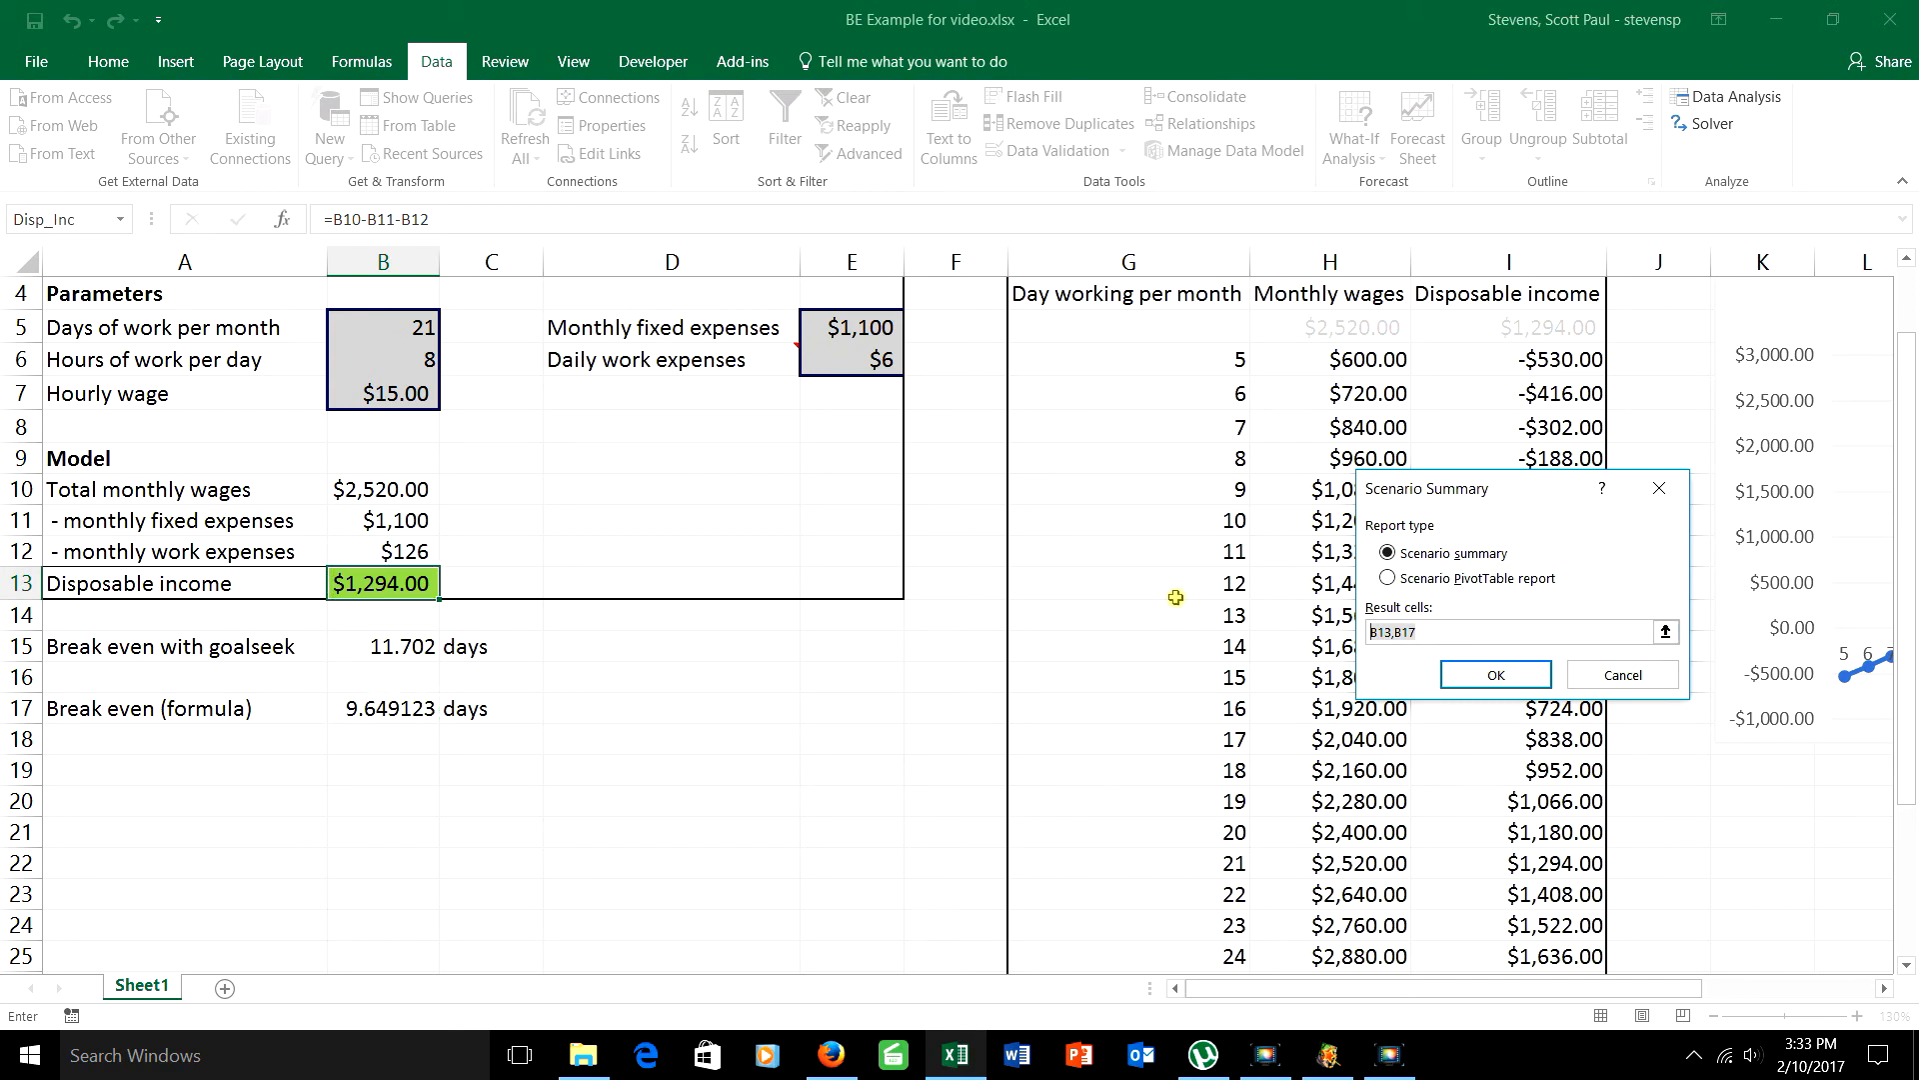
key("BackSpace")
left_click(406, 587)
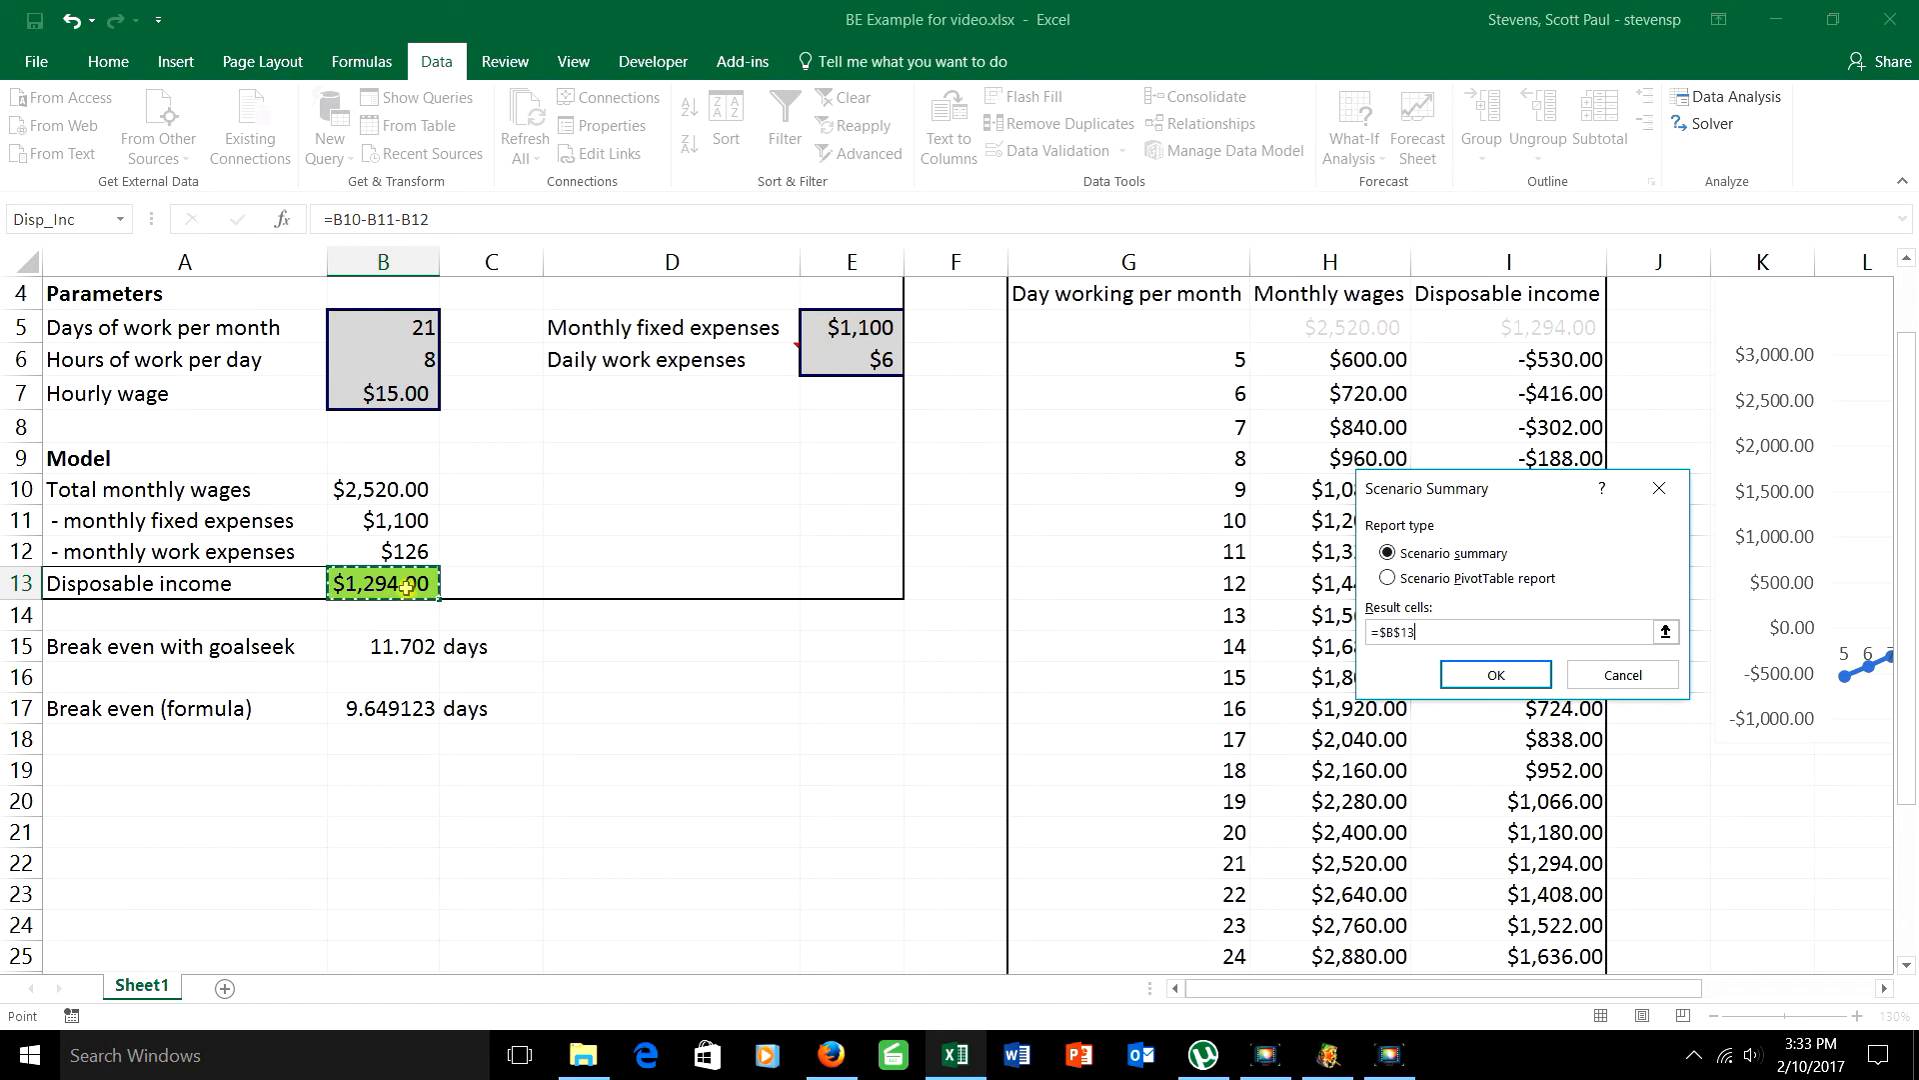
left_click(395, 711, "ctrl")
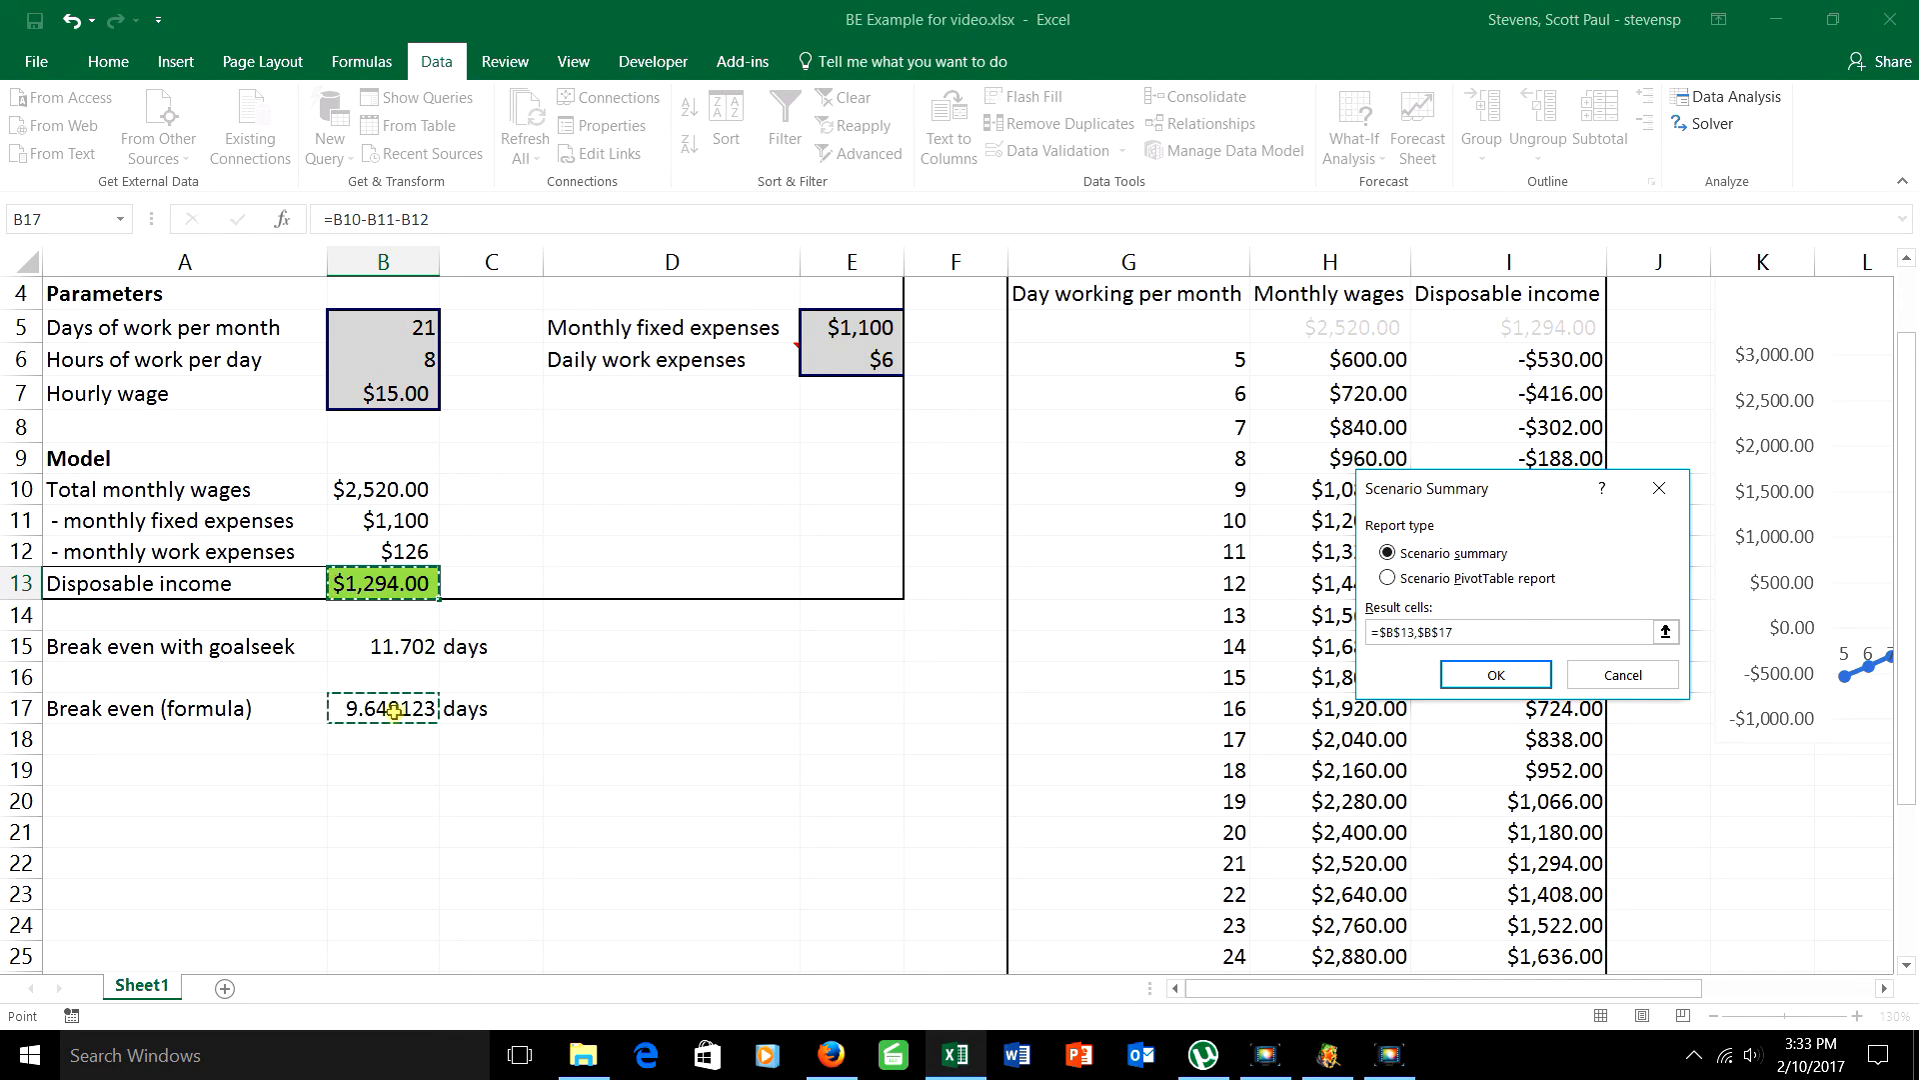
left_click(1482, 675)
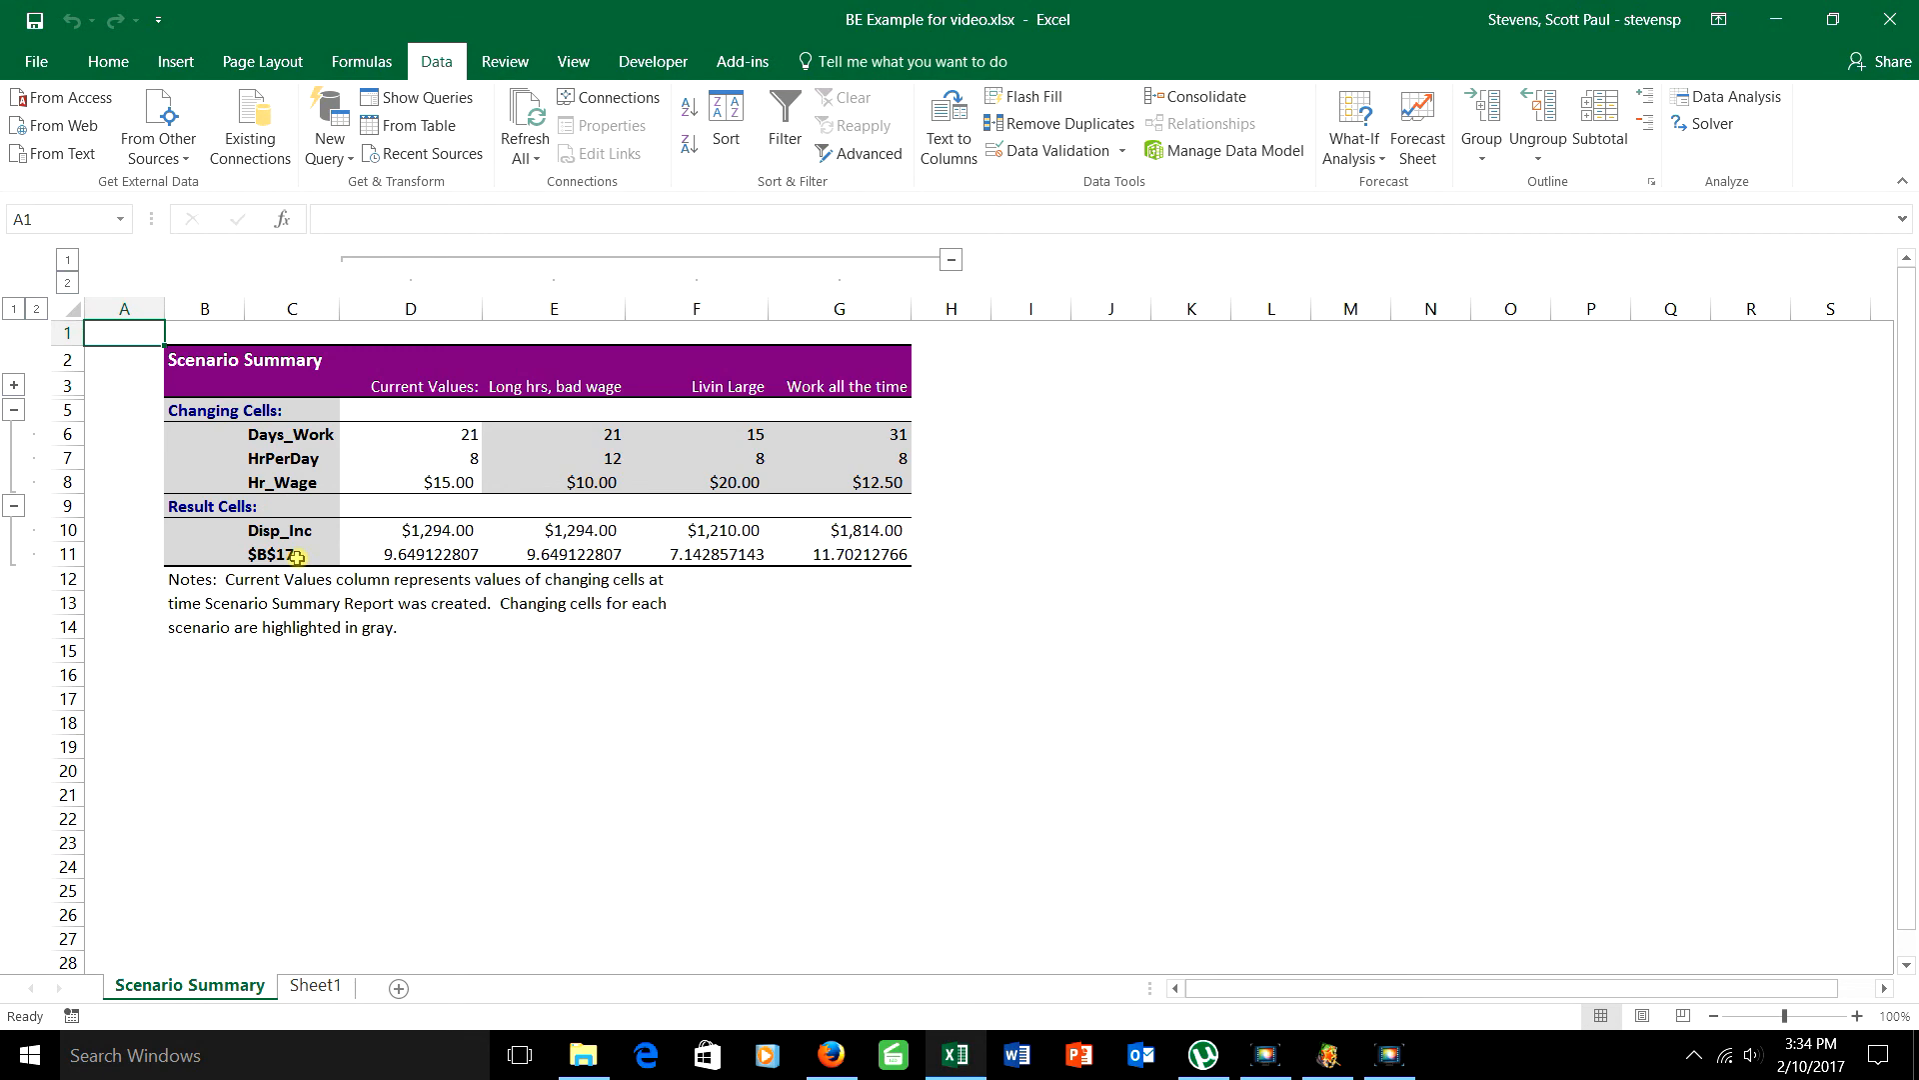
Step: Return to the Sheet1 worksheet and view the break-even model from its title rows
left_click(315, 984)
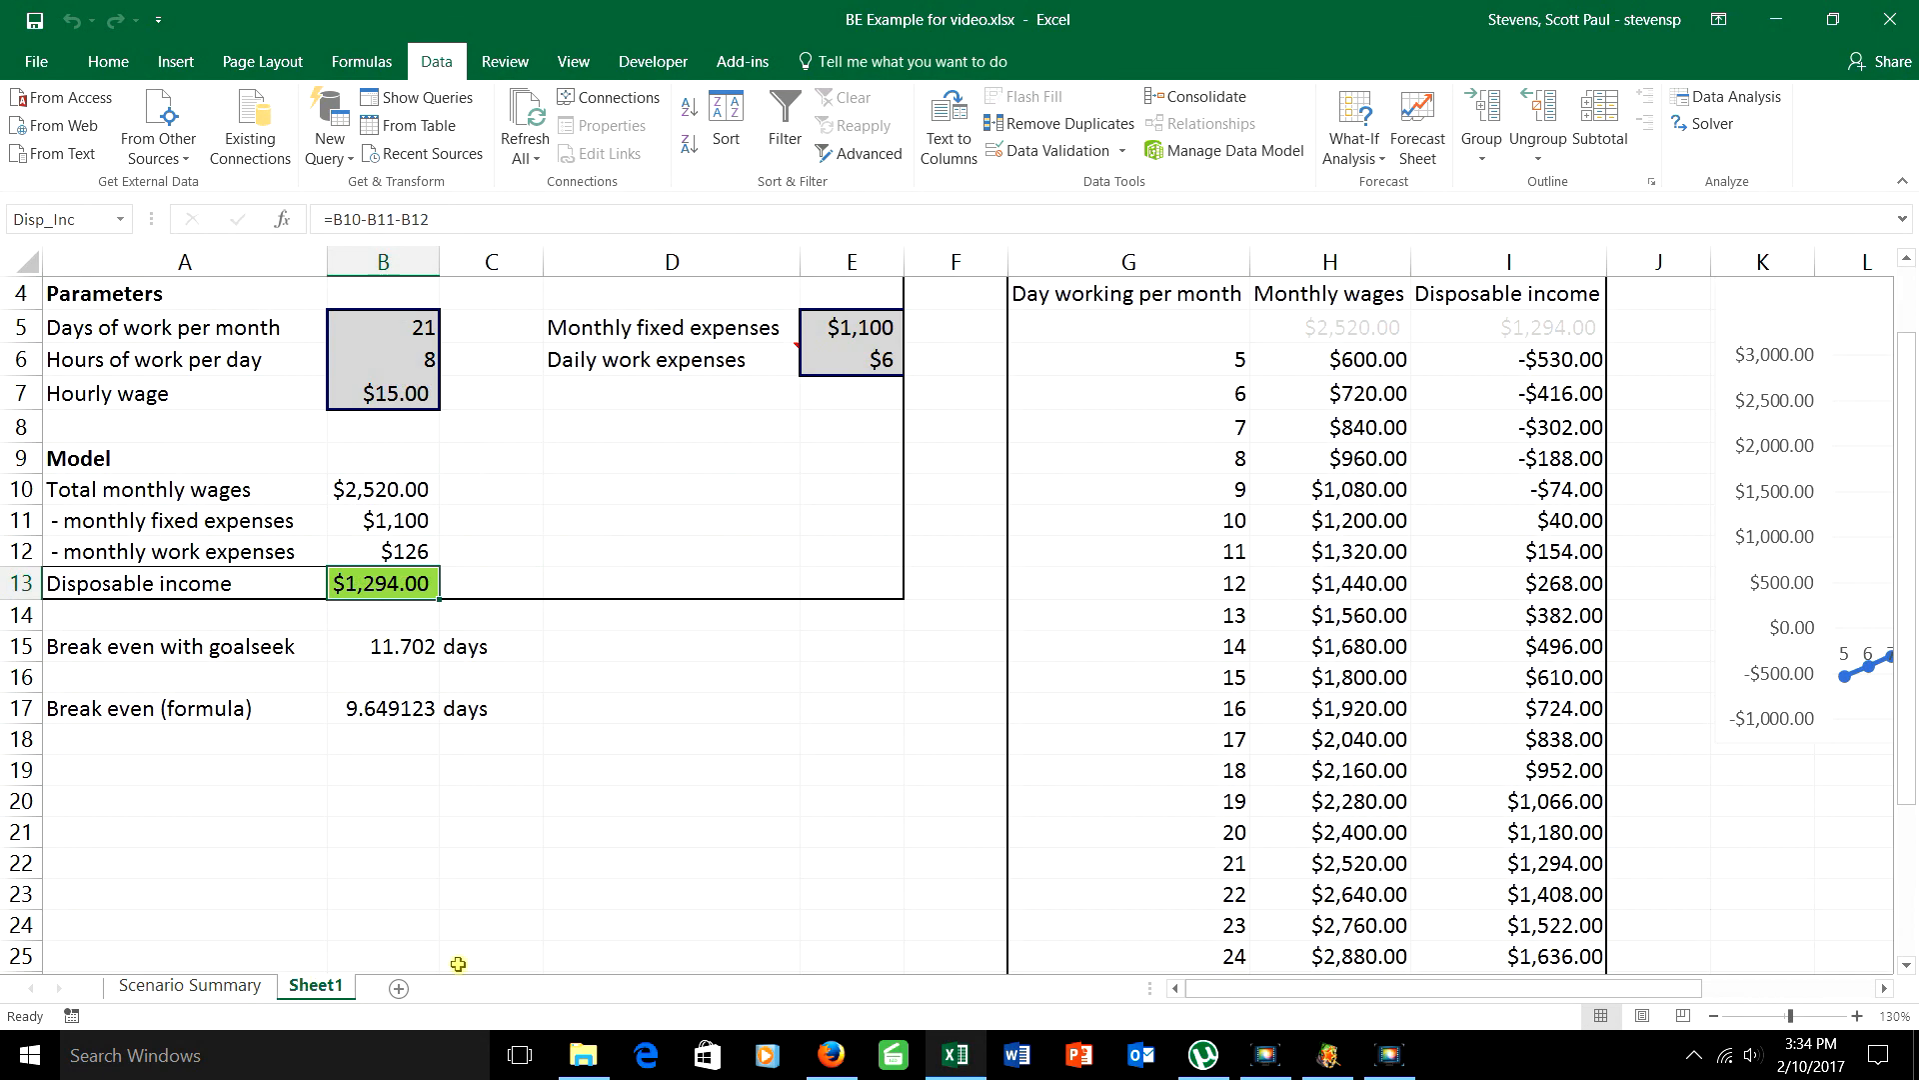
scroll(483, 962, "up", 1)
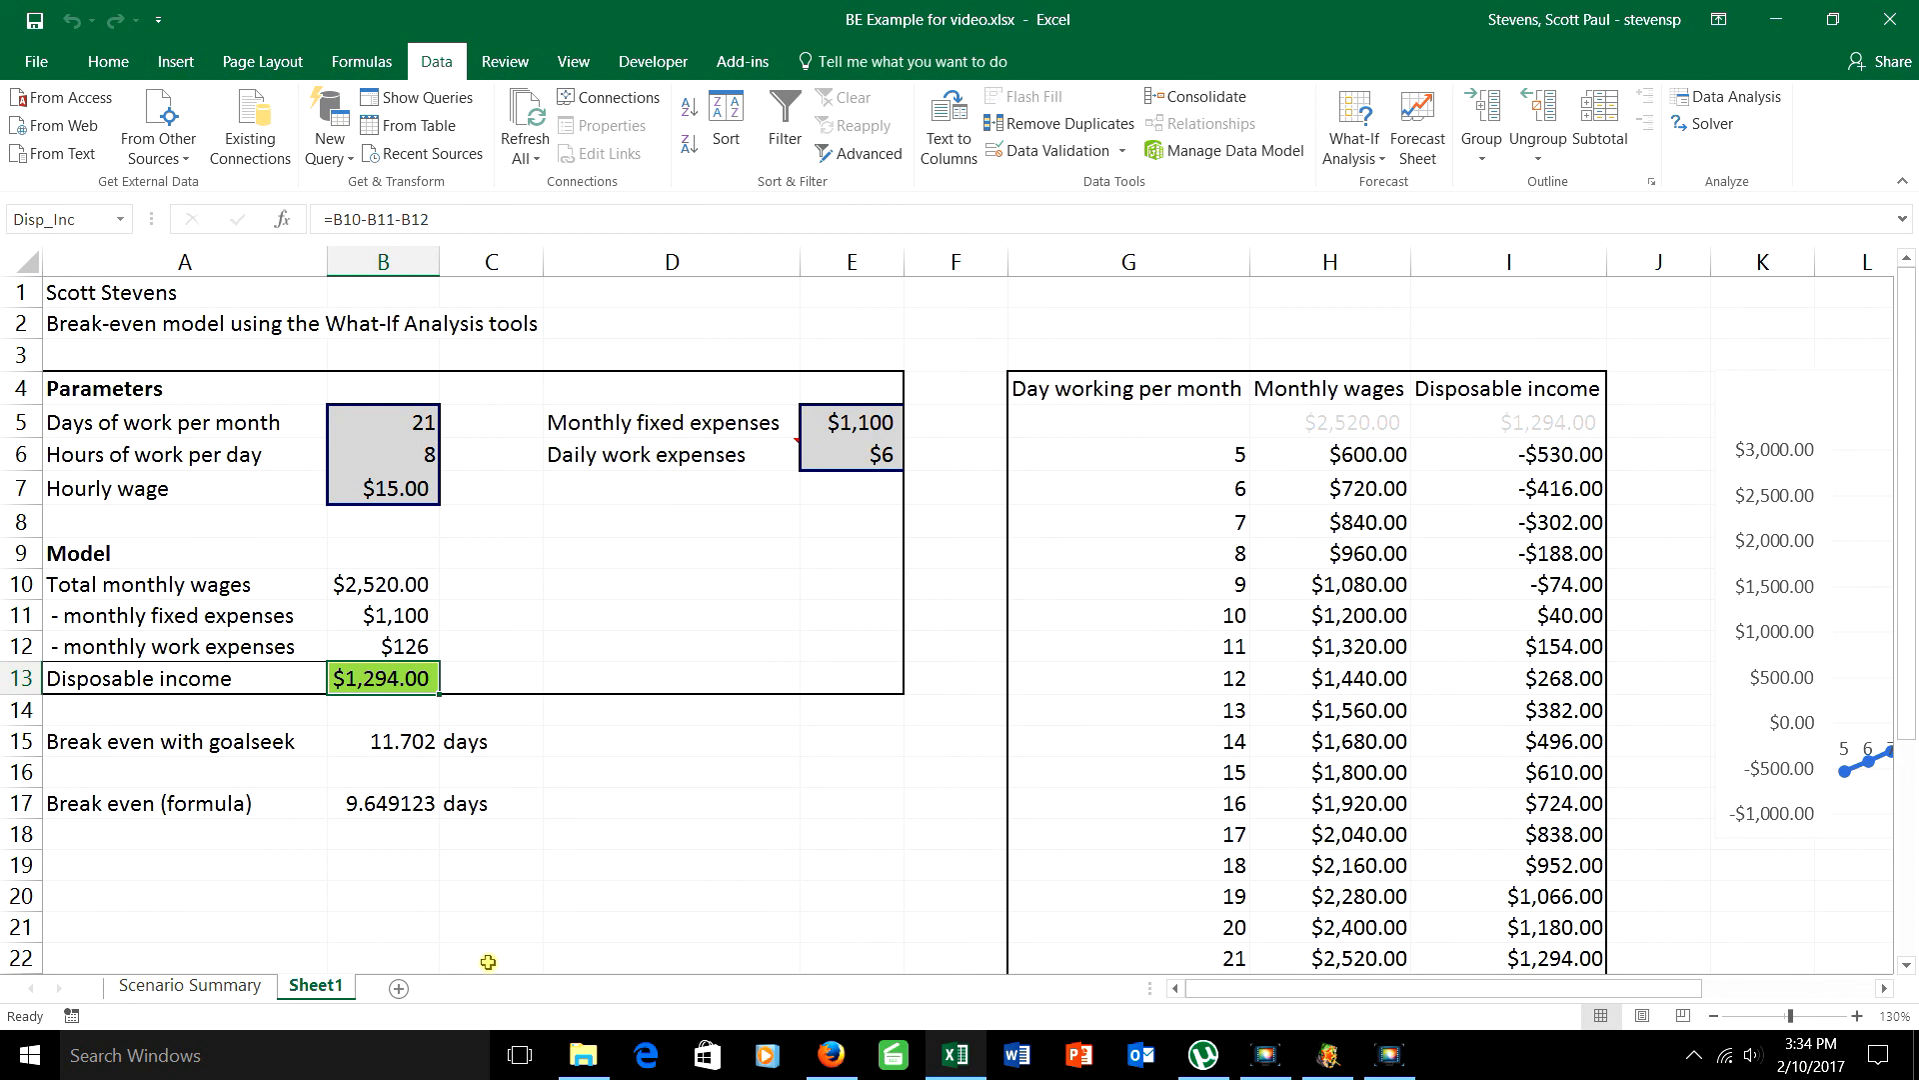